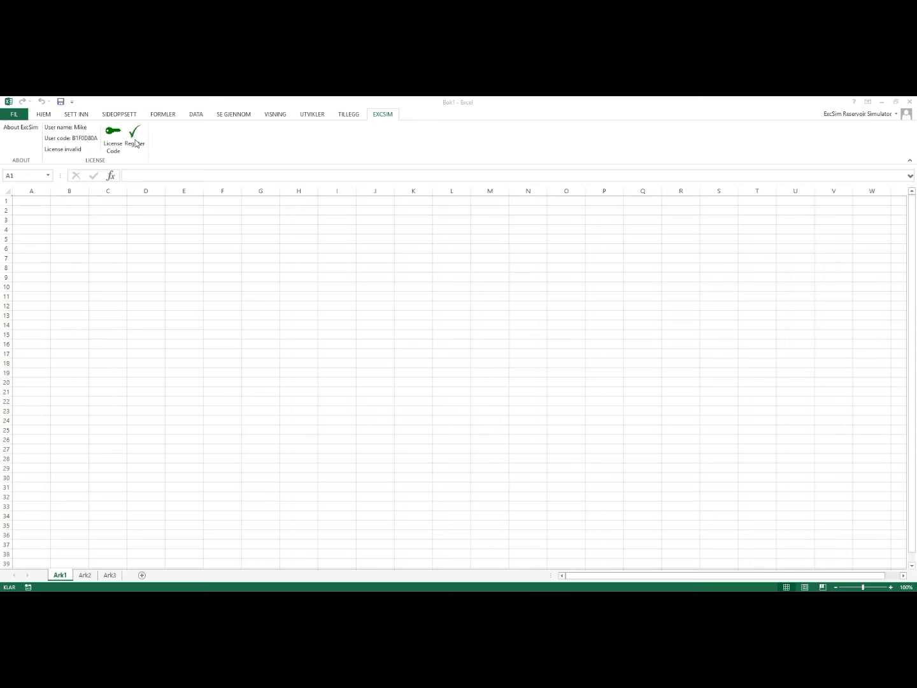
# Open the ExcSim registration page and go through its name, email, user code and order confirmation number fields without filling them in
pyautogui.click(135, 142)
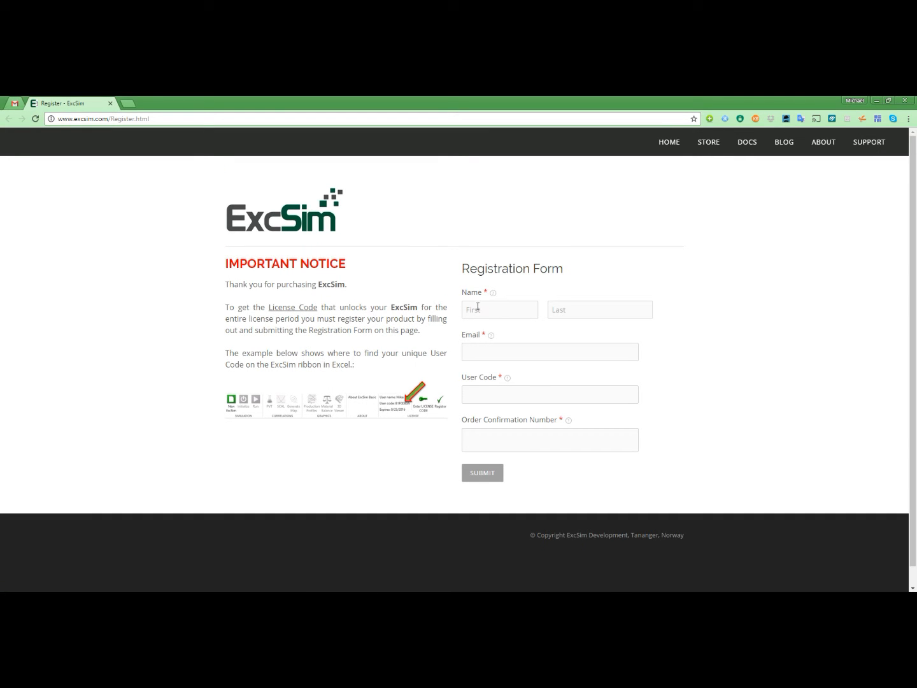
pyautogui.click(473, 309)
pyautogui.click(578, 310)
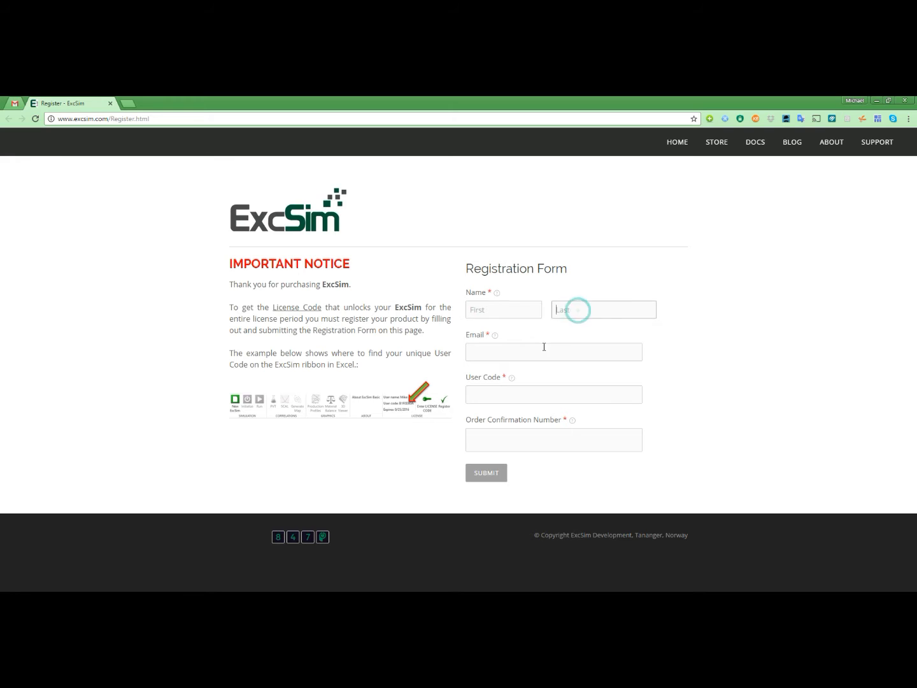
pyautogui.click(479, 353)
pyautogui.click(474, 395)
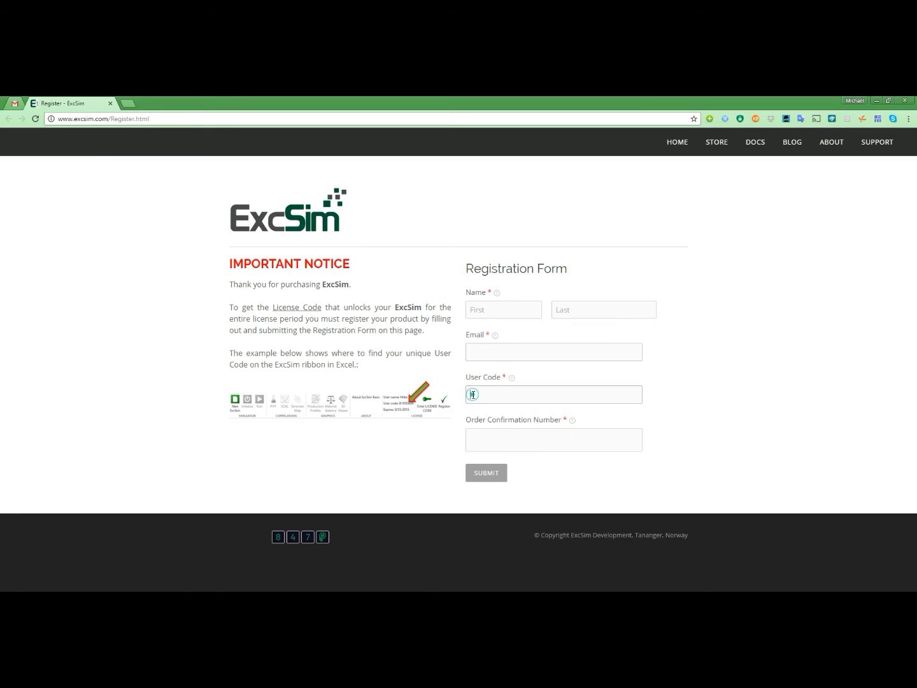
pyautogui.click(478, 443)
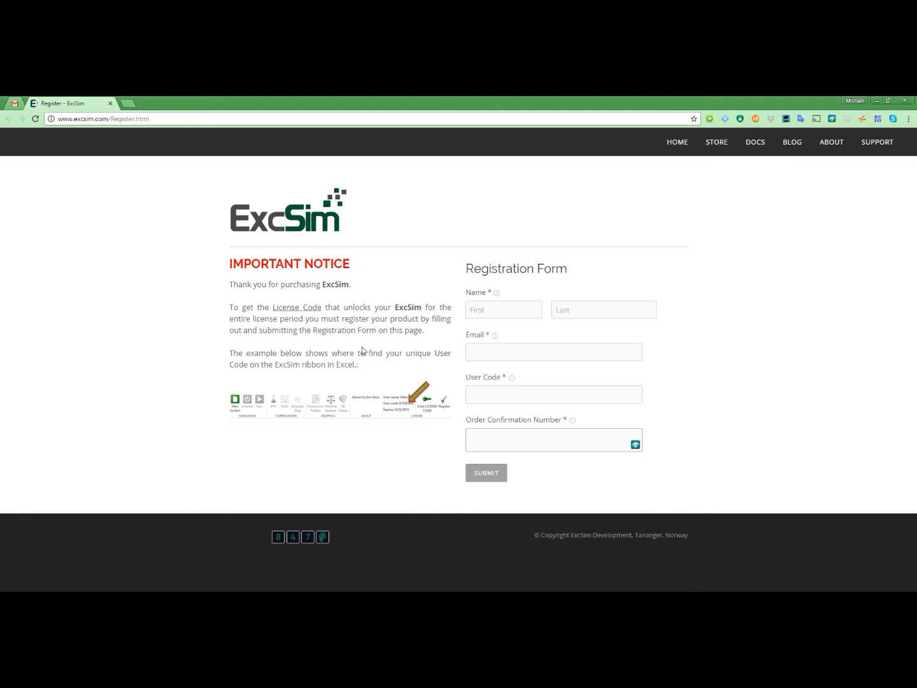
# Switch between Excel and the browser's registration form to look up the user code that the form requires
pyautogui.hotkey('alt', 'Tab')
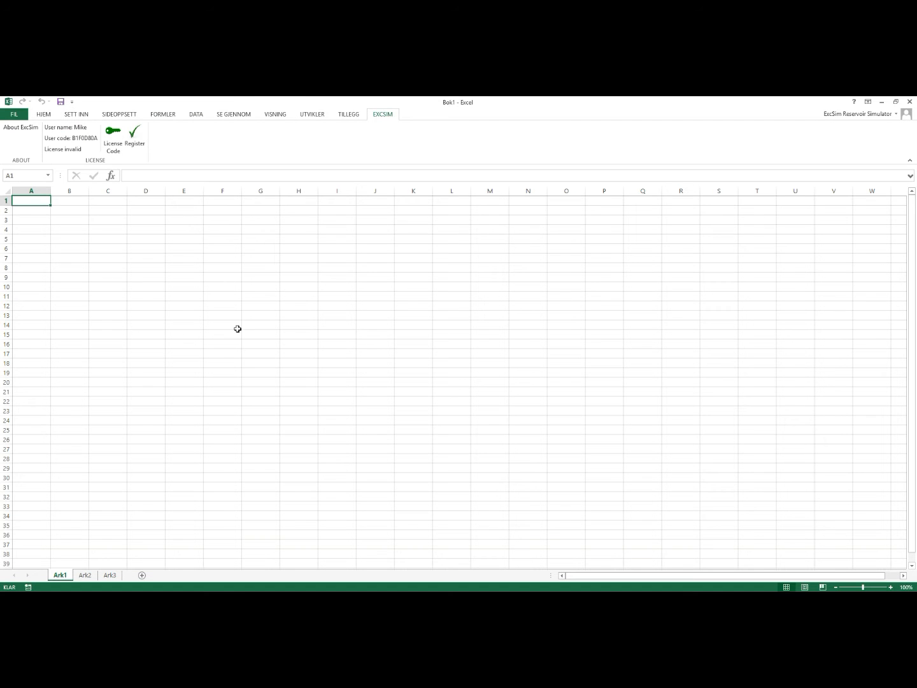
pyautogui.hotkey('alt', 'Tab')
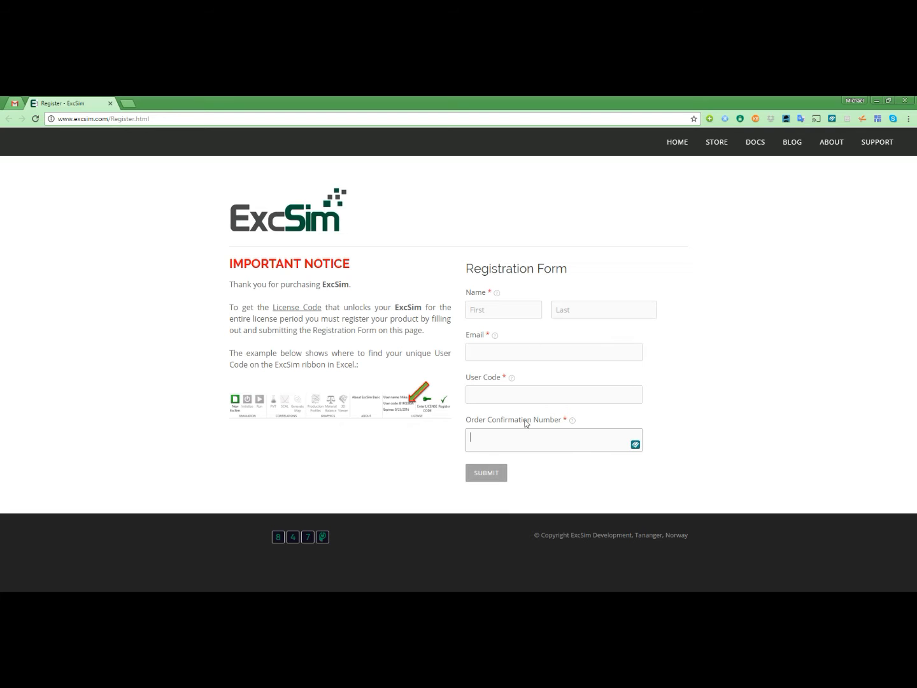
pyautogui.hotkey('alt', 'Tab')
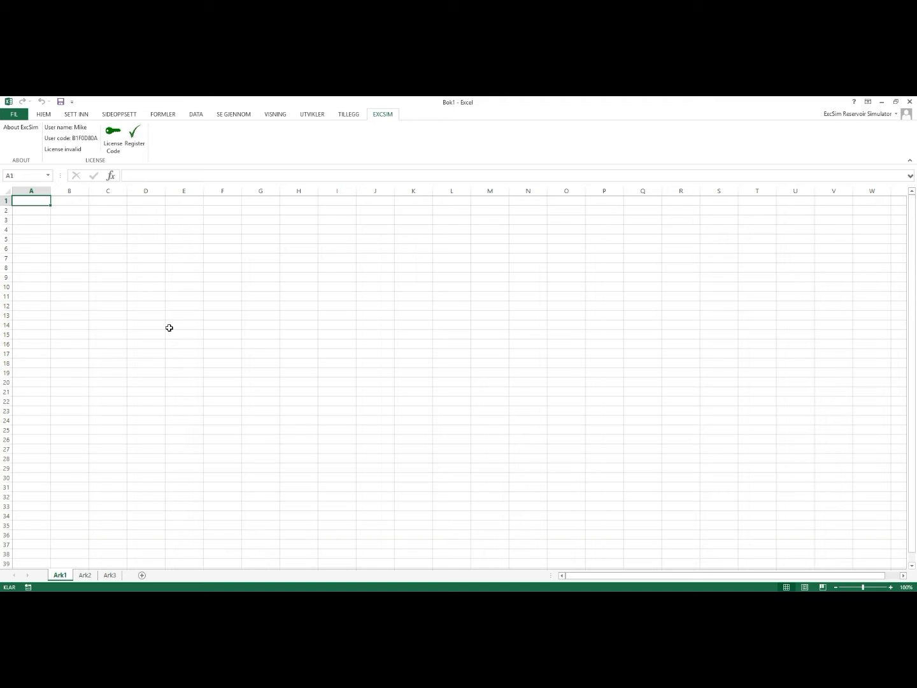
pyautogui.hotkey('alt', 'Tab')
# Confirm that a release code has been received, paste the license code into the ExcSim License Code dialog and accept it
pyautogui.click(112, 139)
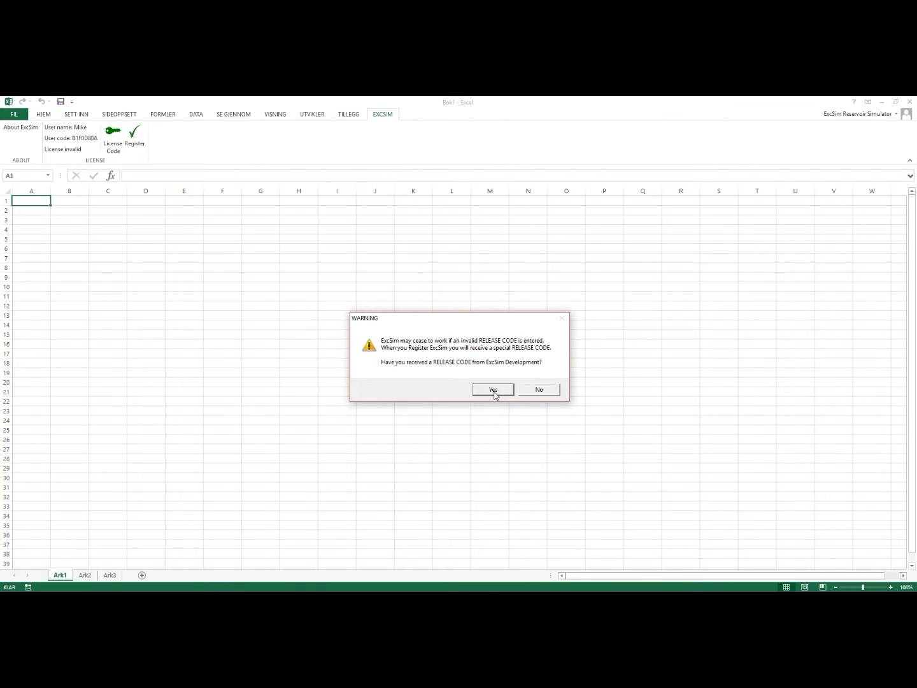
pyautogui.click(494, 389)
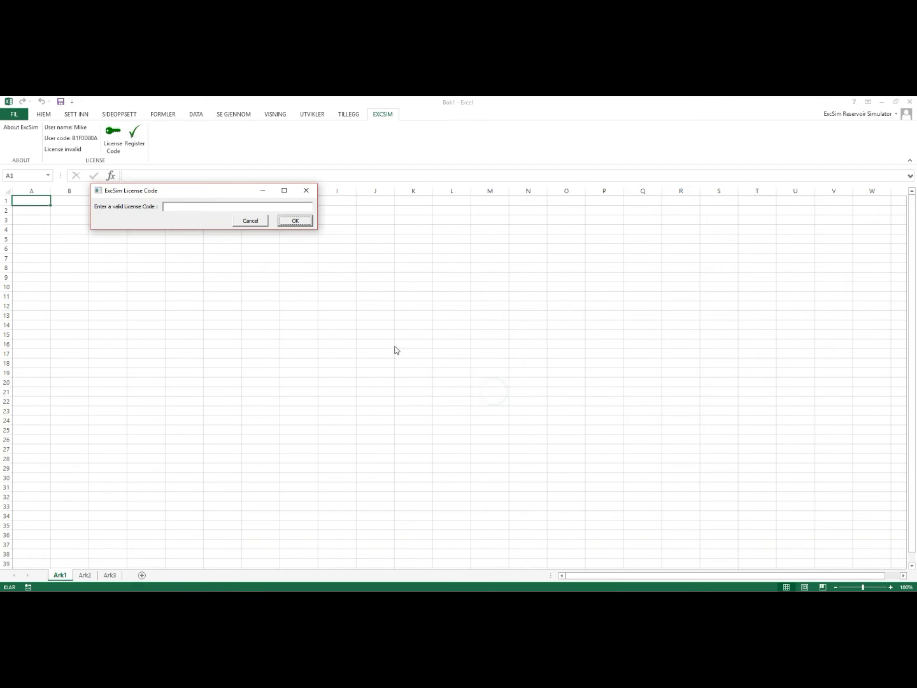
pyautogui.click(181, 208)
pyautogui.hotkey('ctrl', 'v')
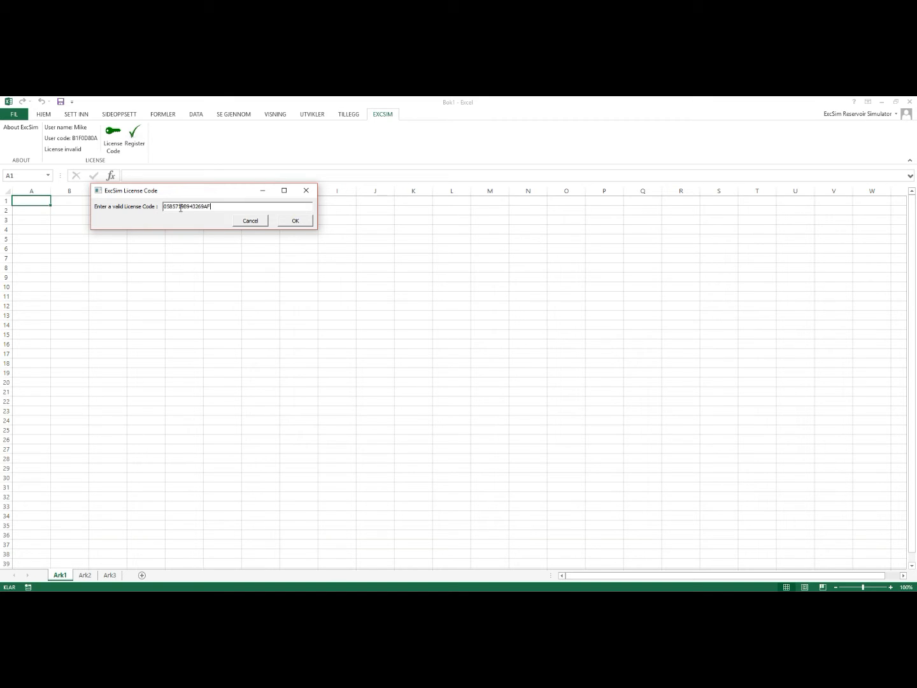
pyautogui.click(301, 221)
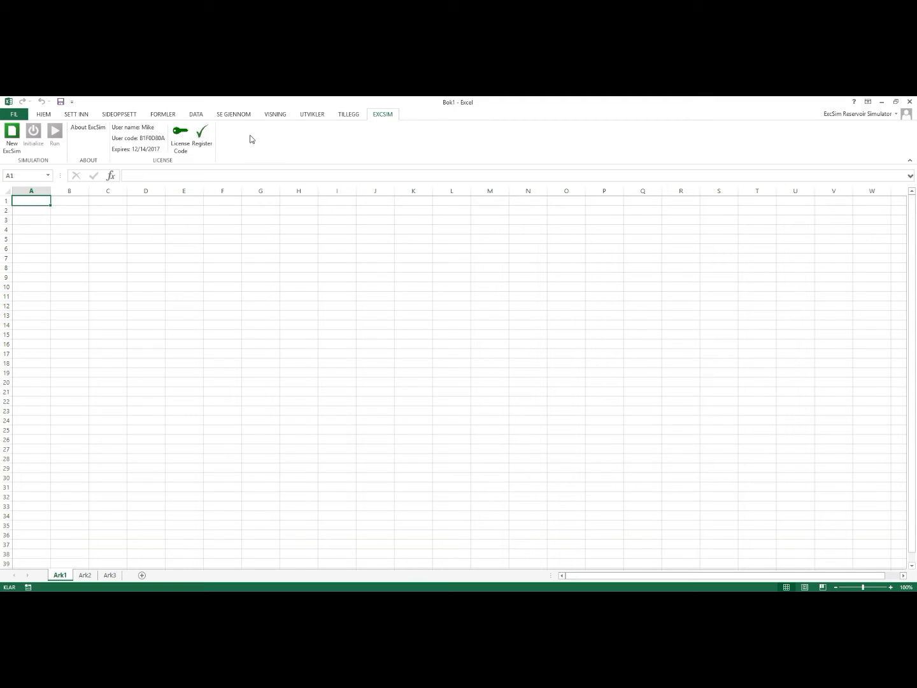
# Create a new ExcSim simulation workbook and display the ExcSim commands for it
pyautogui.click(13, 138)
pyautogui.click(13, 138)
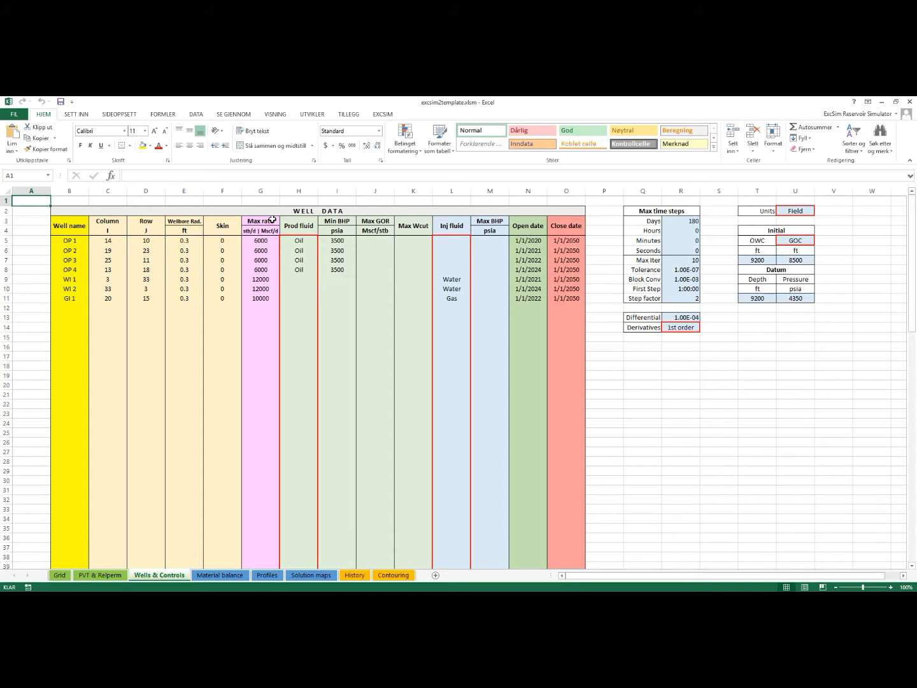
pyautogui.click(383, 114)
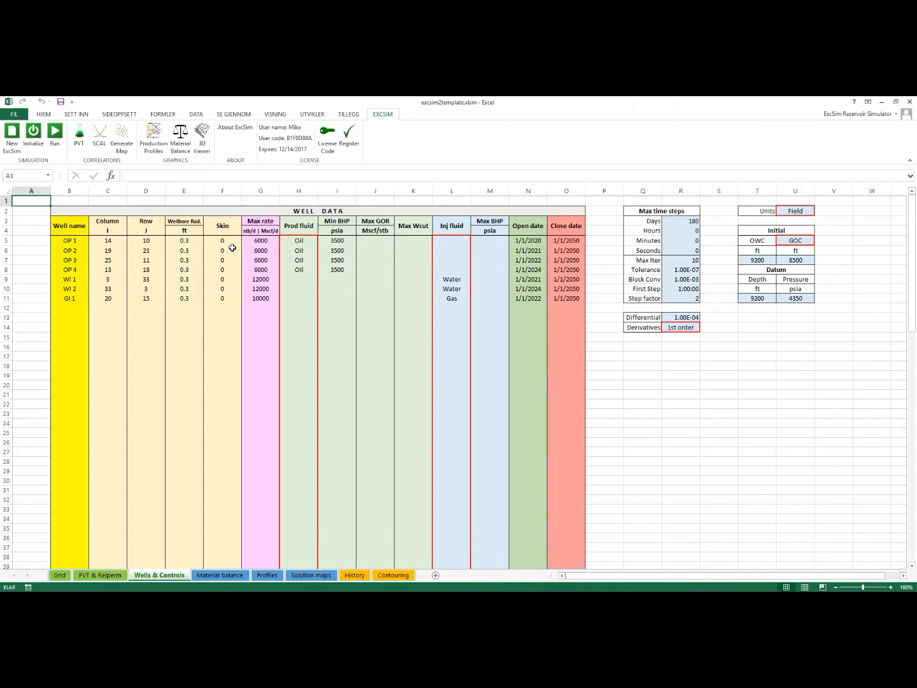
# Open the 3D model viewer beside the well table, zoom out and orbit the reservoir model to inspect its saturations
pyautogui.click(204, 135)
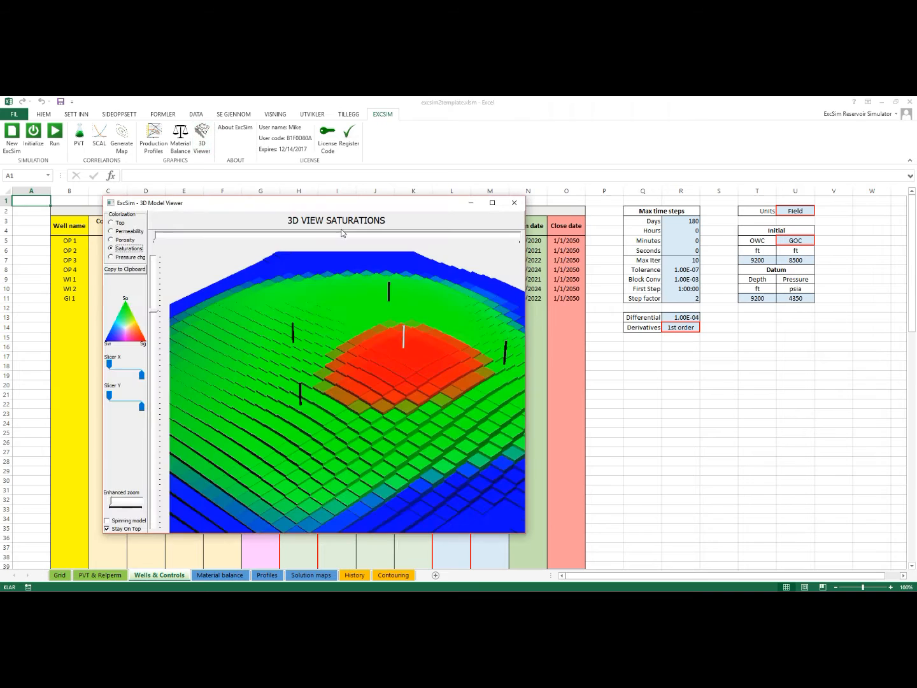
pyautogui.moveTo(153, 311); pyautogui.dragTo(156, 284)
pyautogui.moveTo(278, 460)
pyautogui.mouseDown()
pyautogui.moveTo(293, 449)
pyautogui.moveTo(274, 457)
pyautogui.mouseUp()
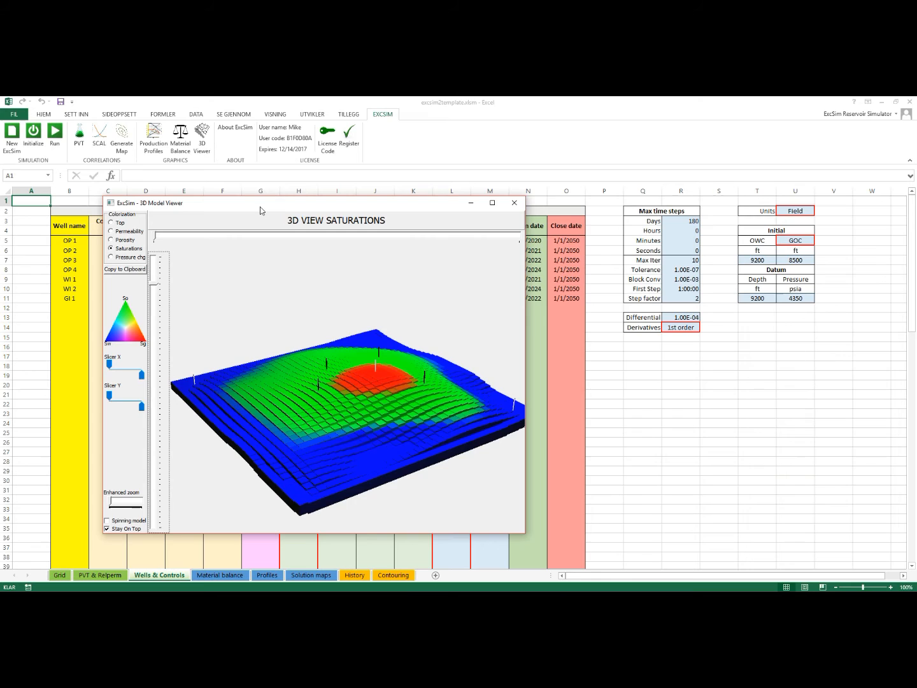
pyautogui.moveTo(264, 207); pyautogui.dragTo(590, 208)
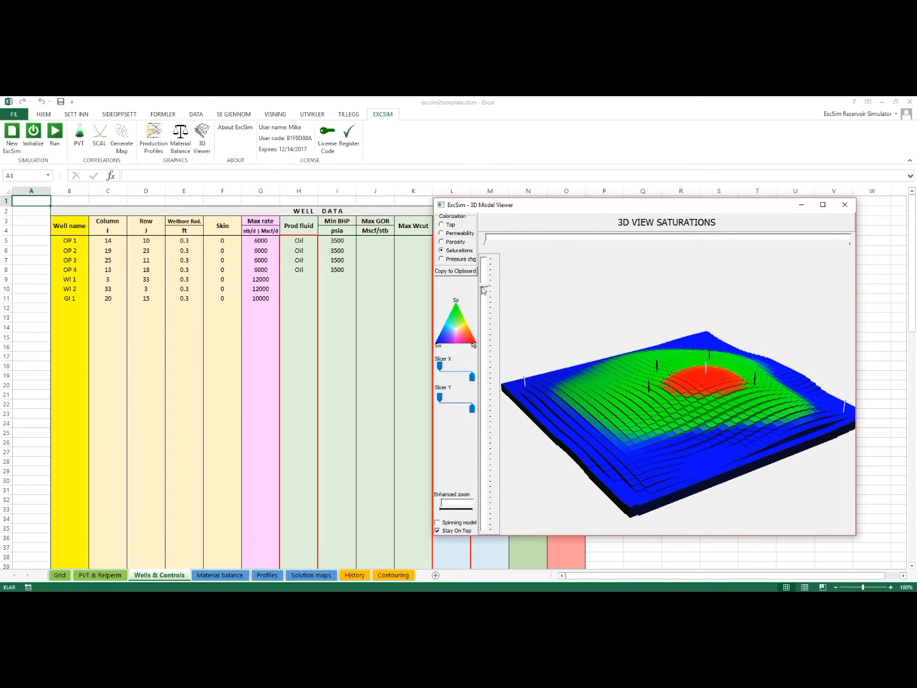
pyautogui.moveTo(682, 439); pyautogui.dragTo(677, 434)
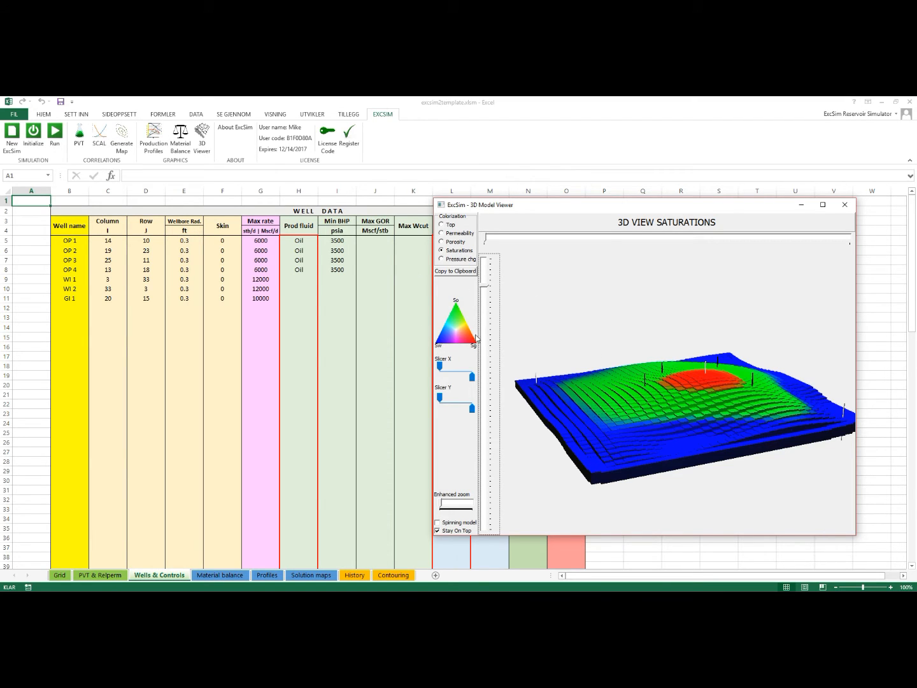
pyautogui.moveTo(631, 426); pyautogui.dragTo(640, 438)
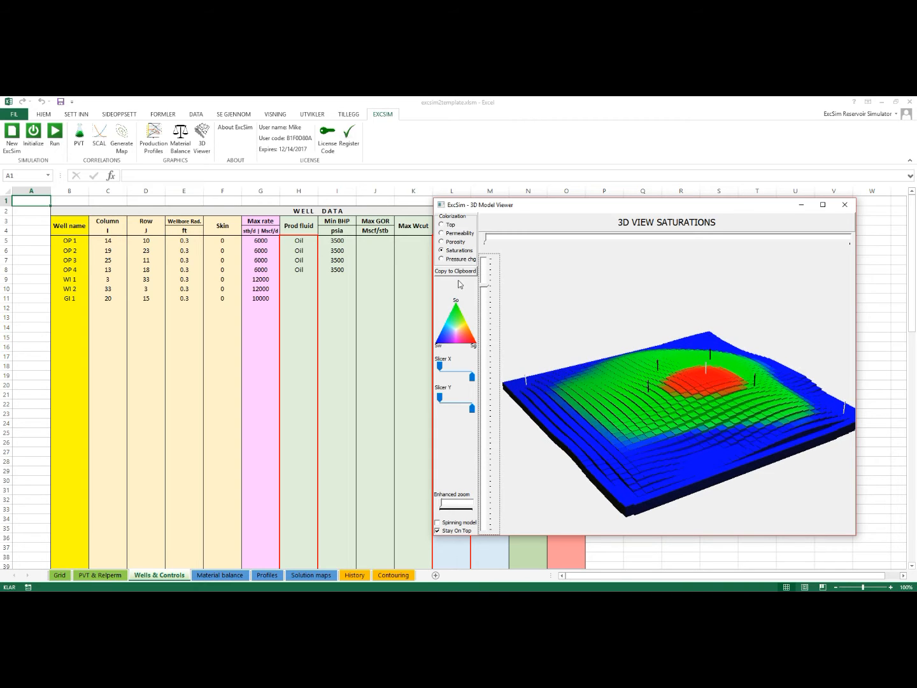
# View the 3D model coloured by permeability, top structure, saturations and porosity, and close the viewer
pyautogui.click(441, 234)
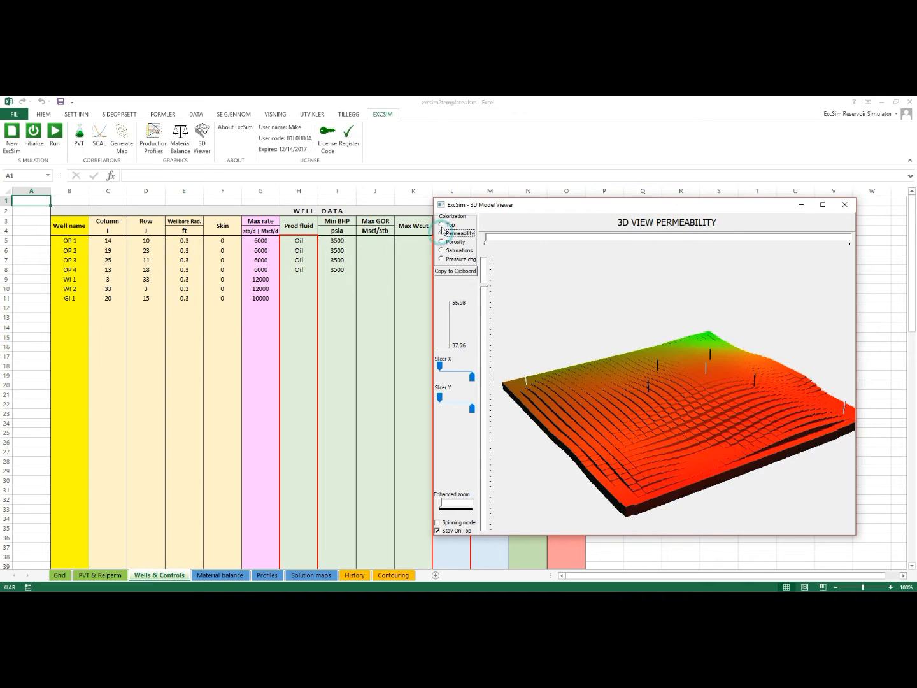
pyautogui.click(442, 225)
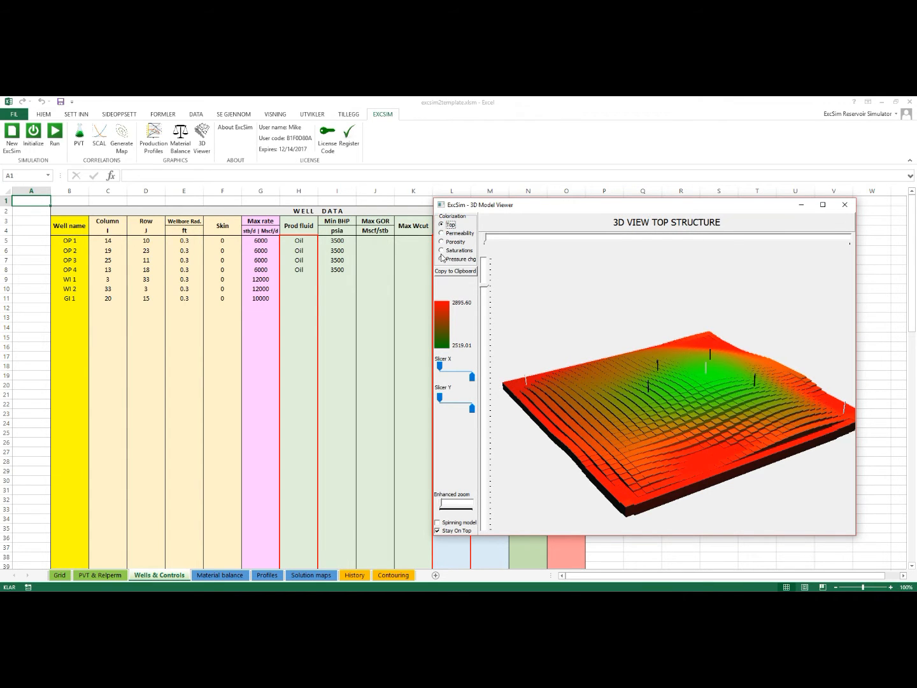
pyautogui.click(441, 250)
pyautogui.click(442, 242)
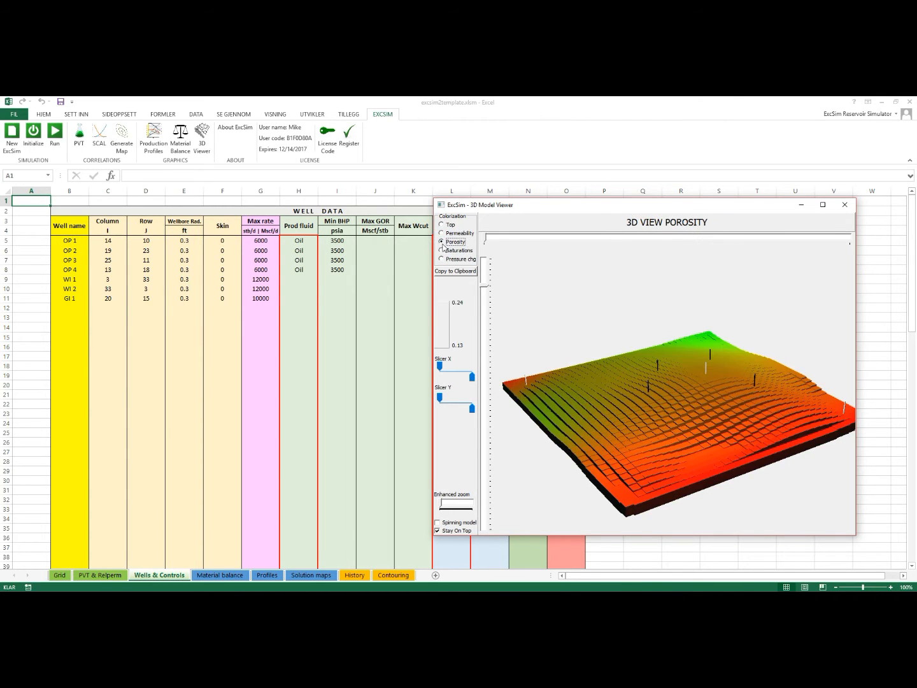
pyautogui.click(842, 206)
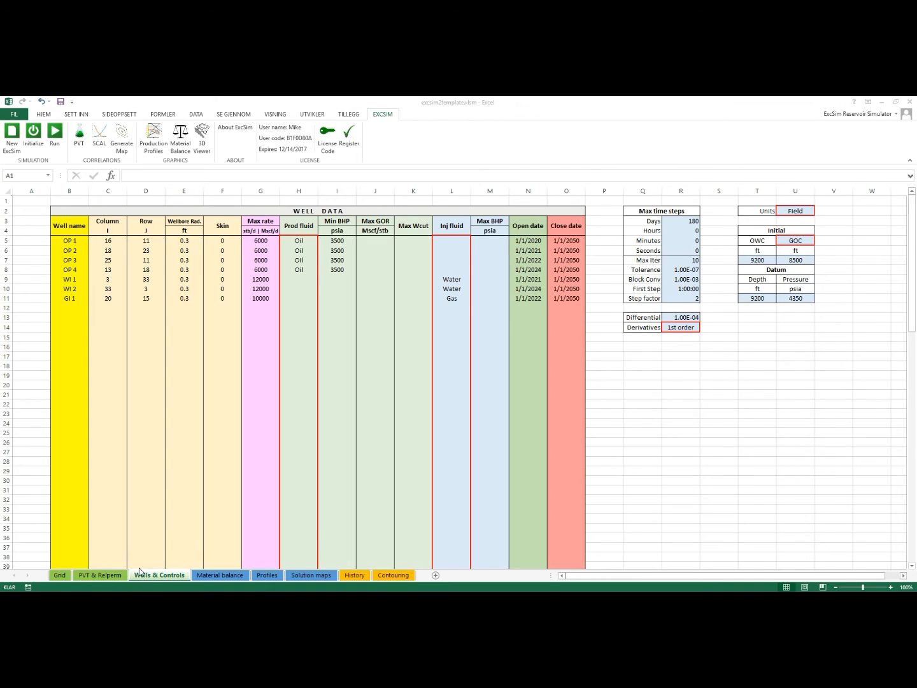
# Examine the Grid sheet's top, thickness, permeability, porosity and transmissibility maps at reduced zoom
pyautogui.click(62, 575)
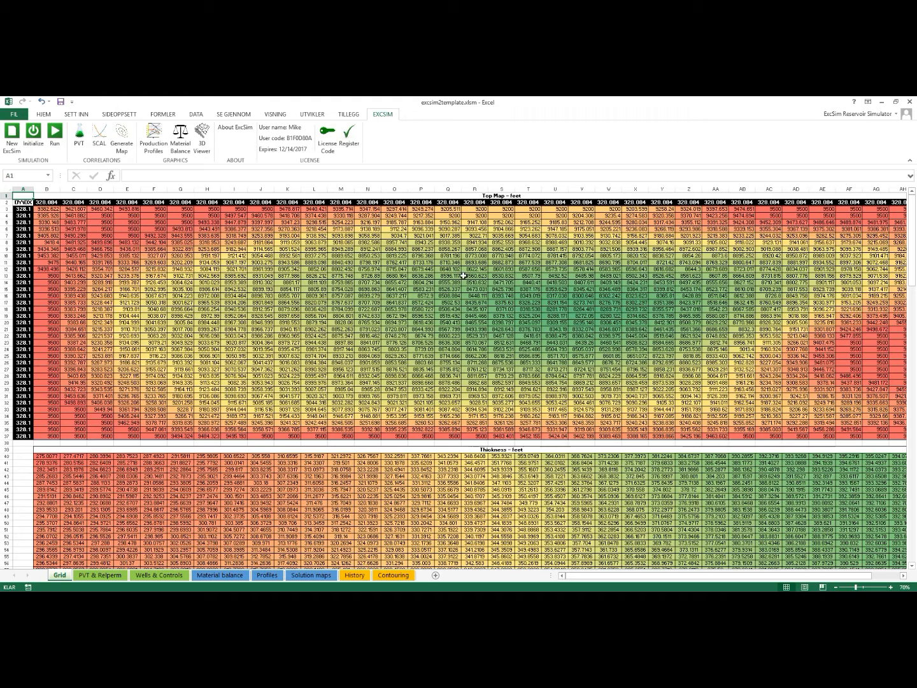
pyautogui.click(498, 196)
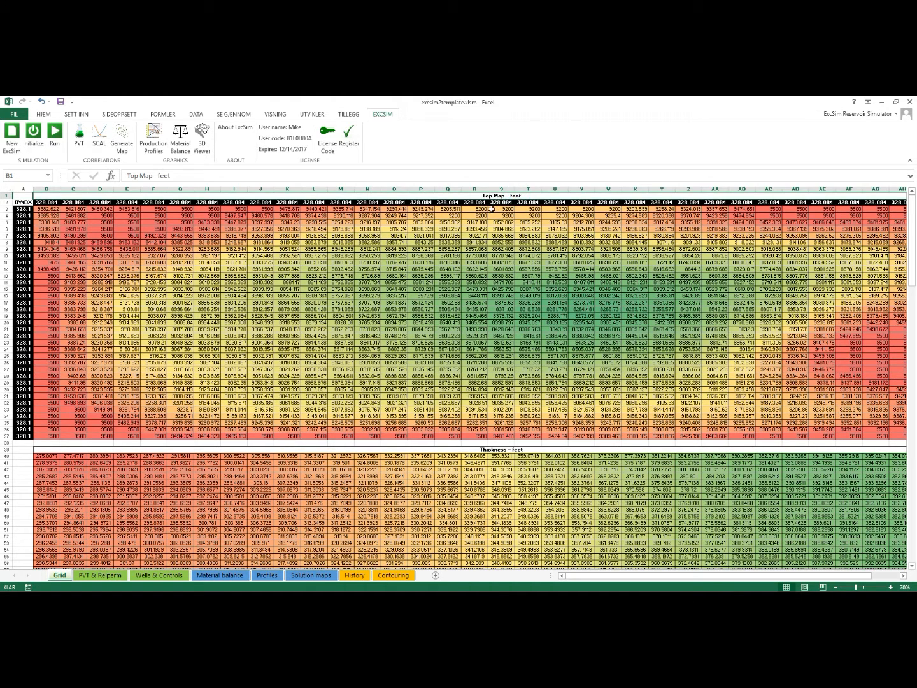
pyautogui.scroll(-3, 287, 311)
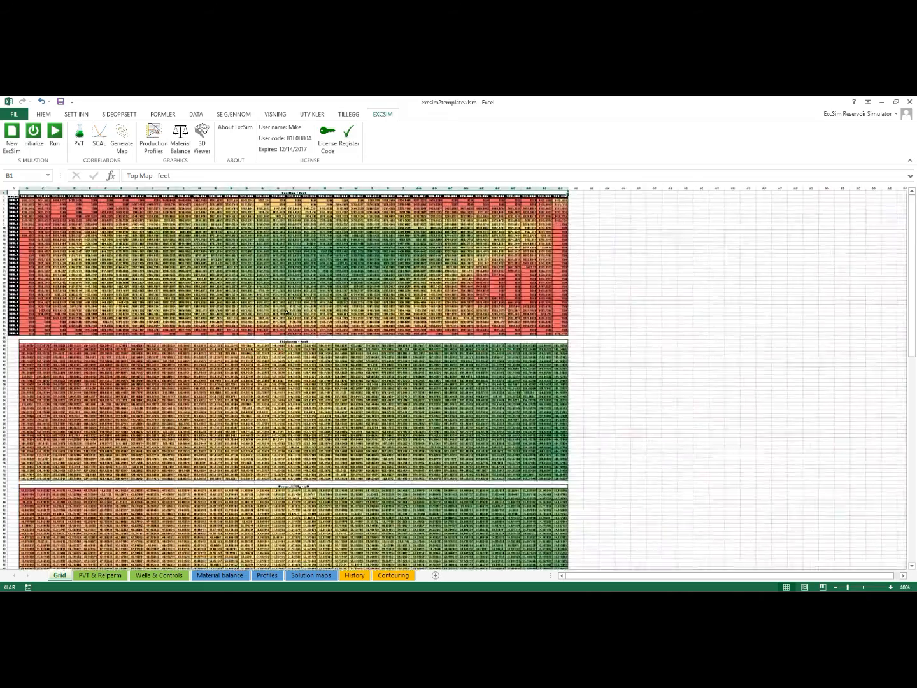
pyautogui.scroll(-2, 287, 311)
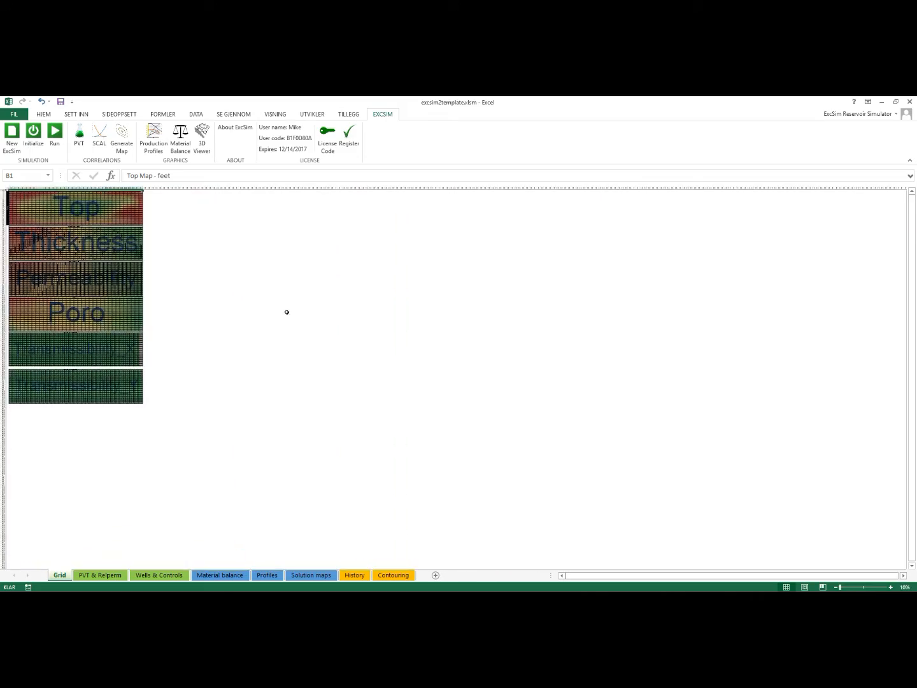
pyautogui.scroll(1, 283, 314)
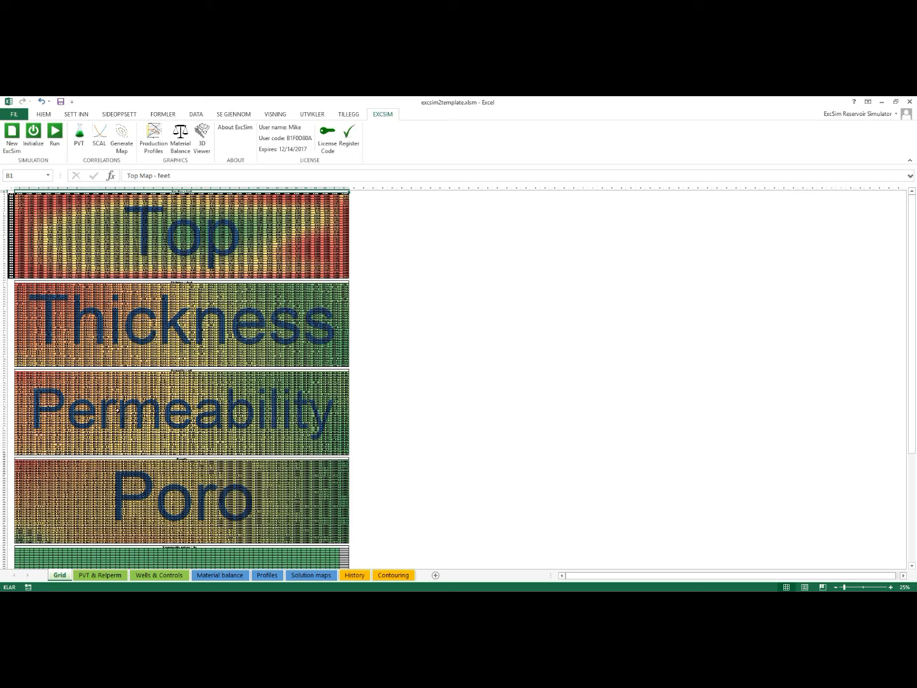
pyautogui.scroll(-10, 104, 444)
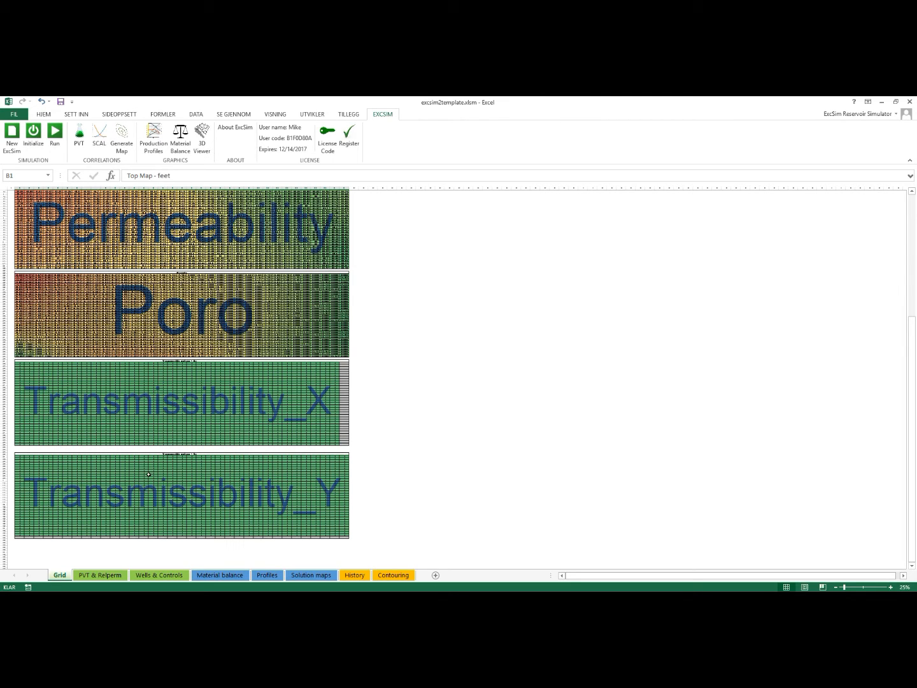
# Set cells O160 to O164 in the X transmissibility multiplier map to 0
pyautogui.click(148, 384)
pyautogui.scroll(2, 148, 385)
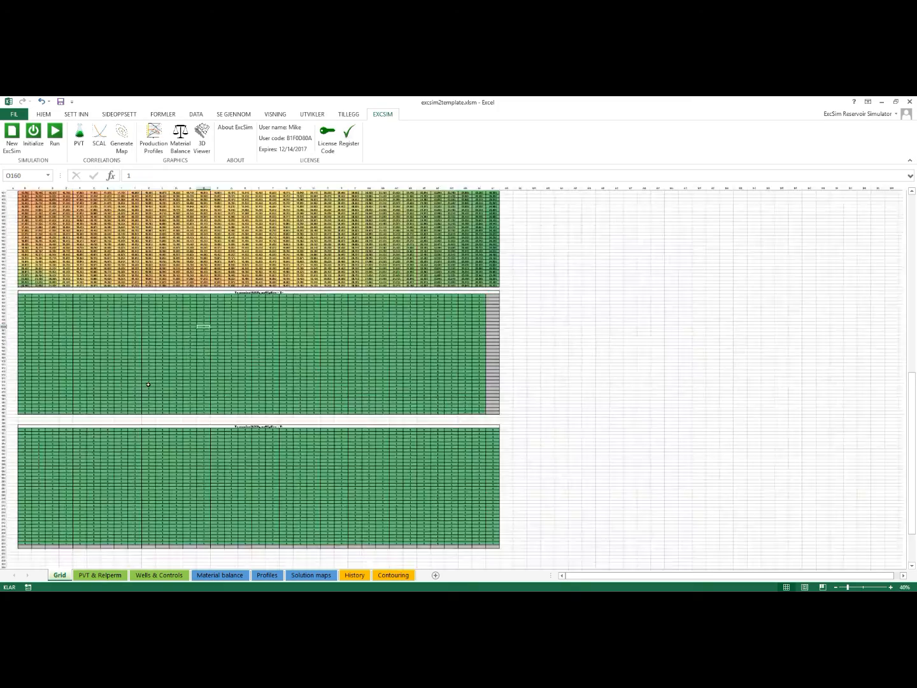
pyautogui.scroll(1, 147, 385)
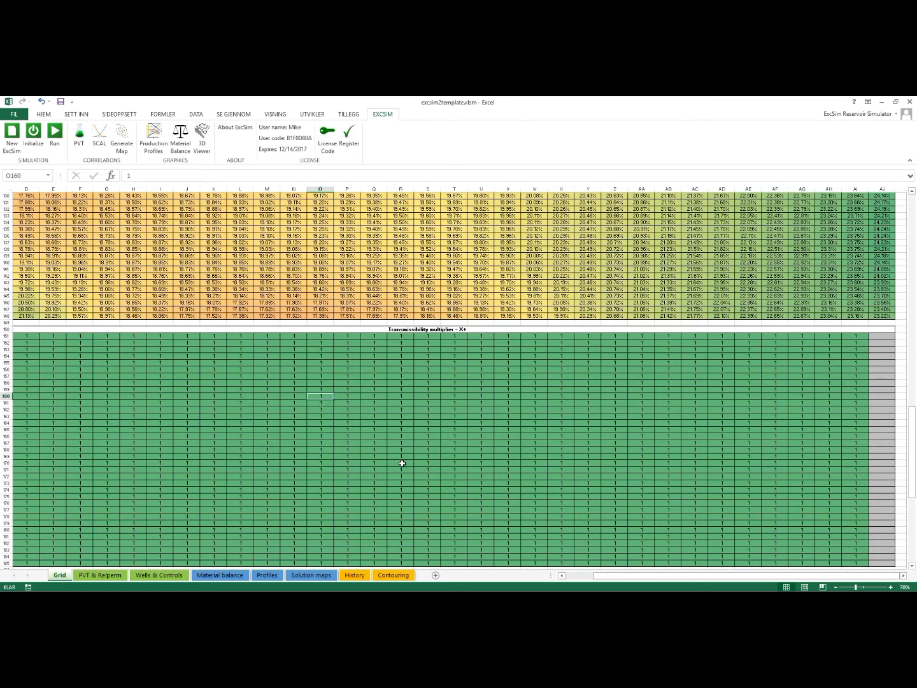
pyautogui.write('0 0 0 0 0')
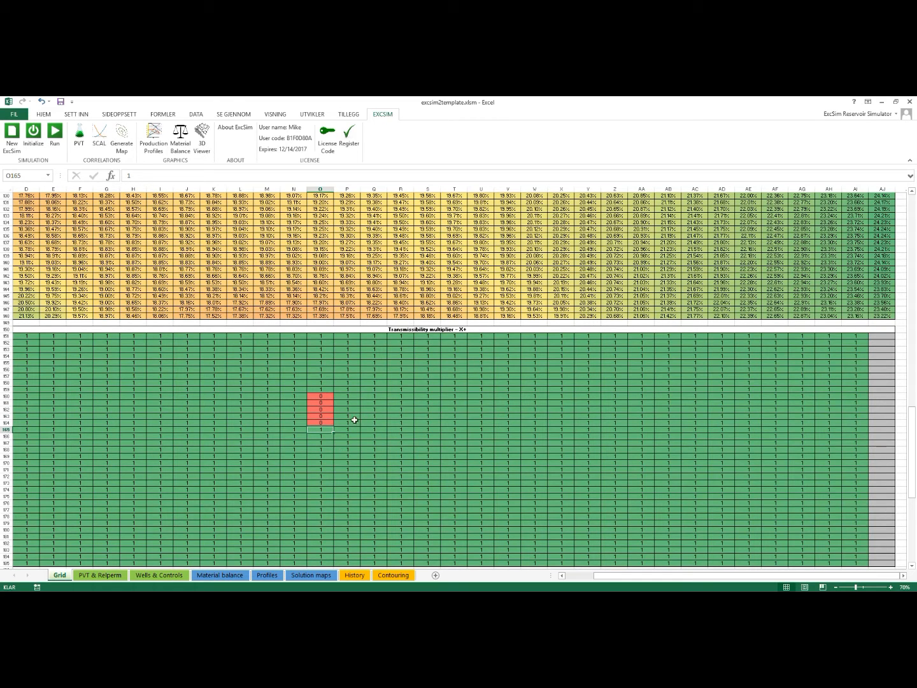
pyautogui.moveTo(328, 397); pyautogui.dragTo(325, 422)
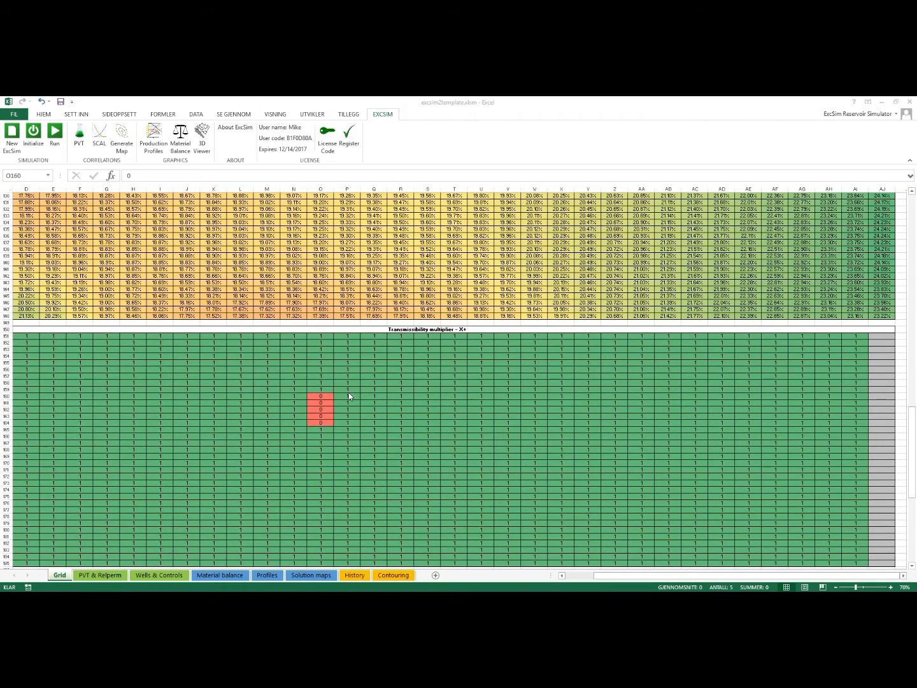
pyautogui.click(348, 392)
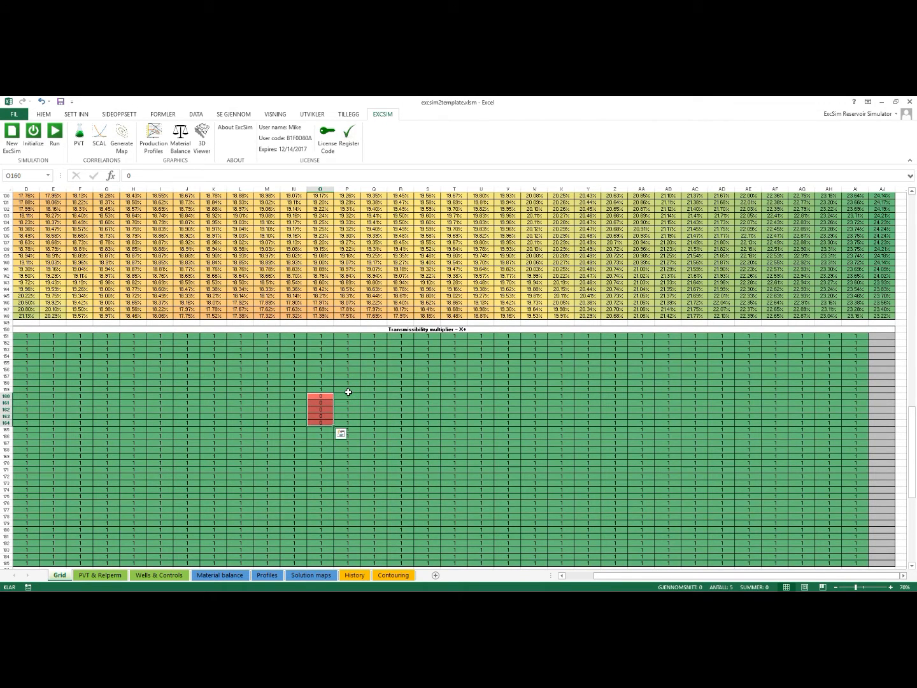
# Undo the zero entries in the X transmissibility multiplier map and return to cell A1 of the Grid sheet
pyautogui.hotkey('ctrl', 'z')
pyautogui.hotkey('ctrl', 'z')
pyautogui.hotkey('ctrl', 'z')
pyautogui.hotkey('ctrl', 'z')
pyautogui.hotkey('ctrl', 'z')
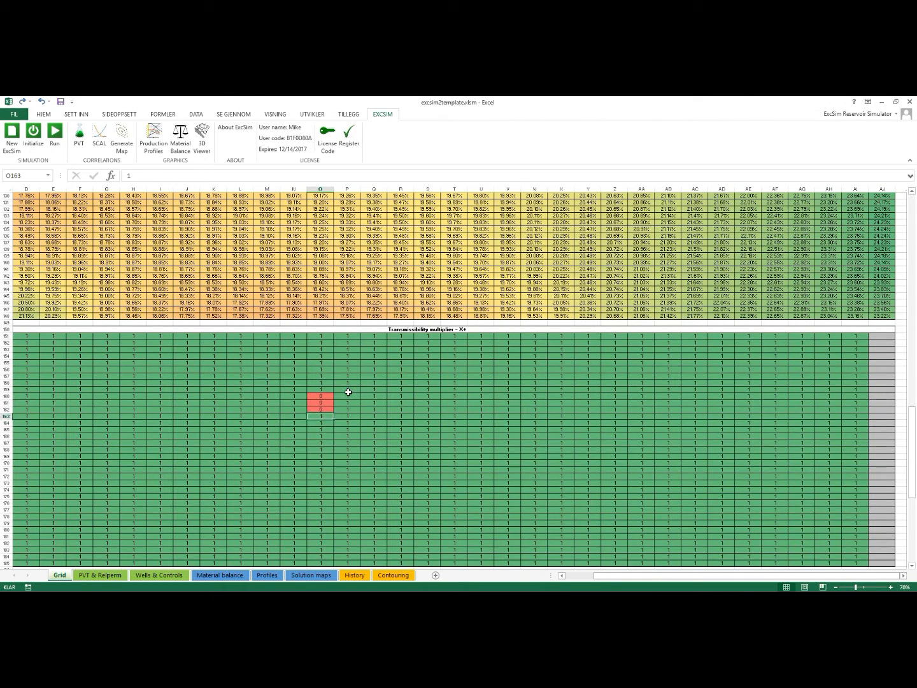
pyautogui.hotkey('ctrl', 'Home')
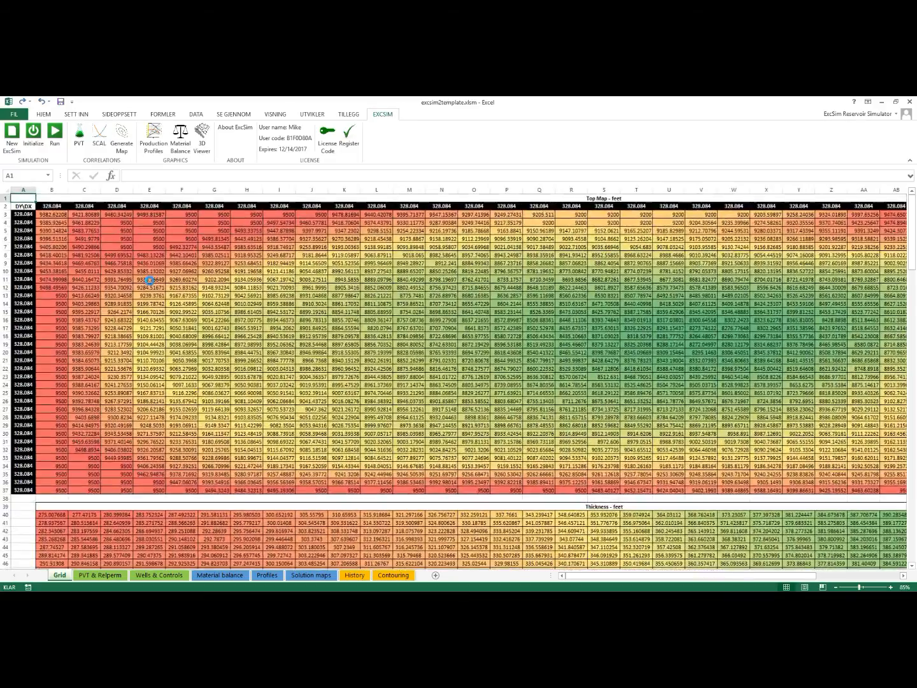
# Examine the full Top Map on the Grid sheet at 55% zoom by selecting all its depth values
pyautogui.scroll(-1, 151, 281)
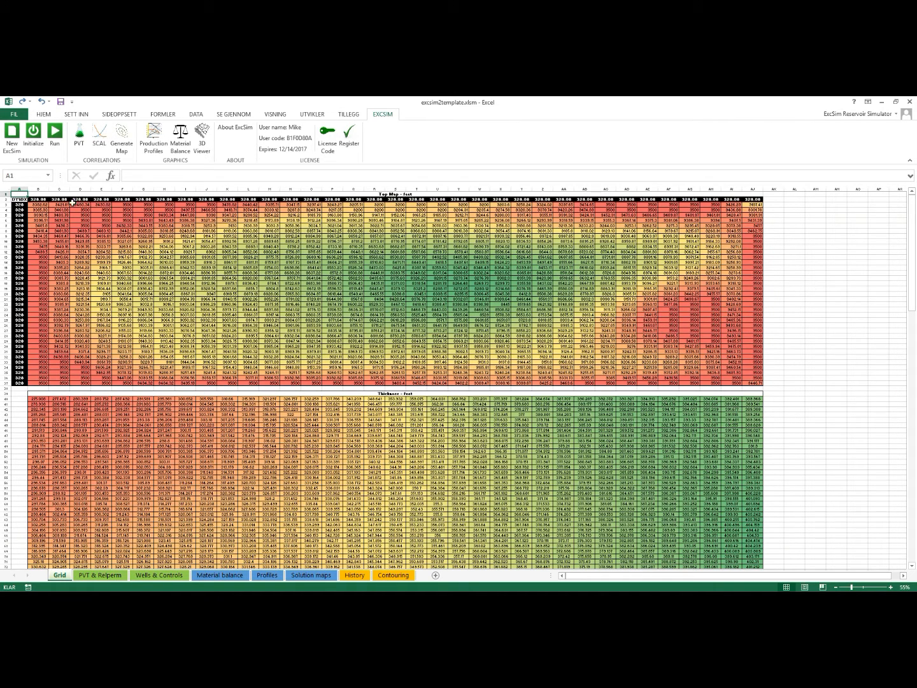
pyautogui.moveTo(39, 205); pyautogui.dragTo(753, 384)
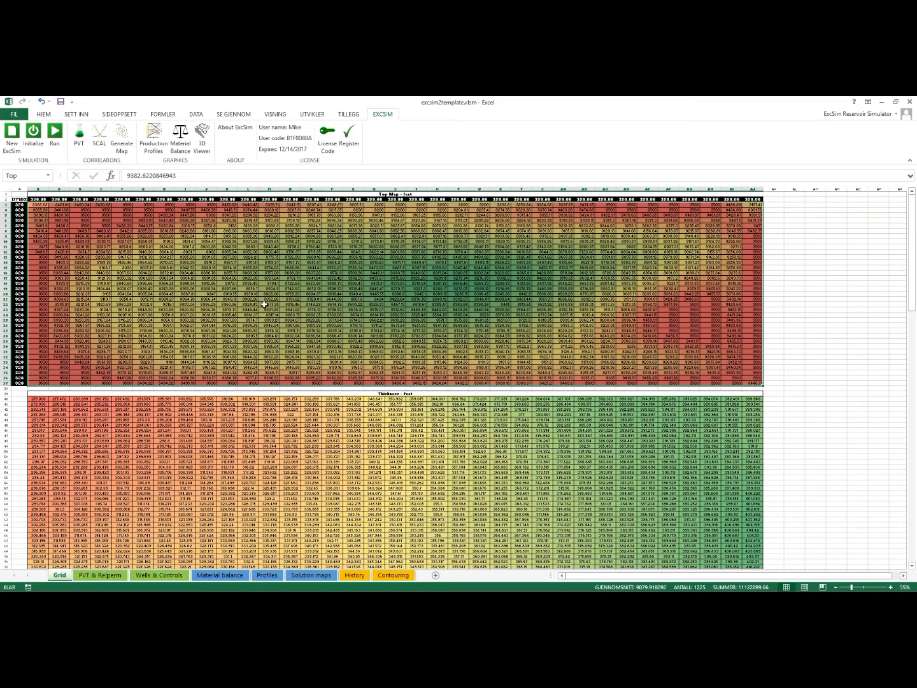
pyautogui.click(188, 272)
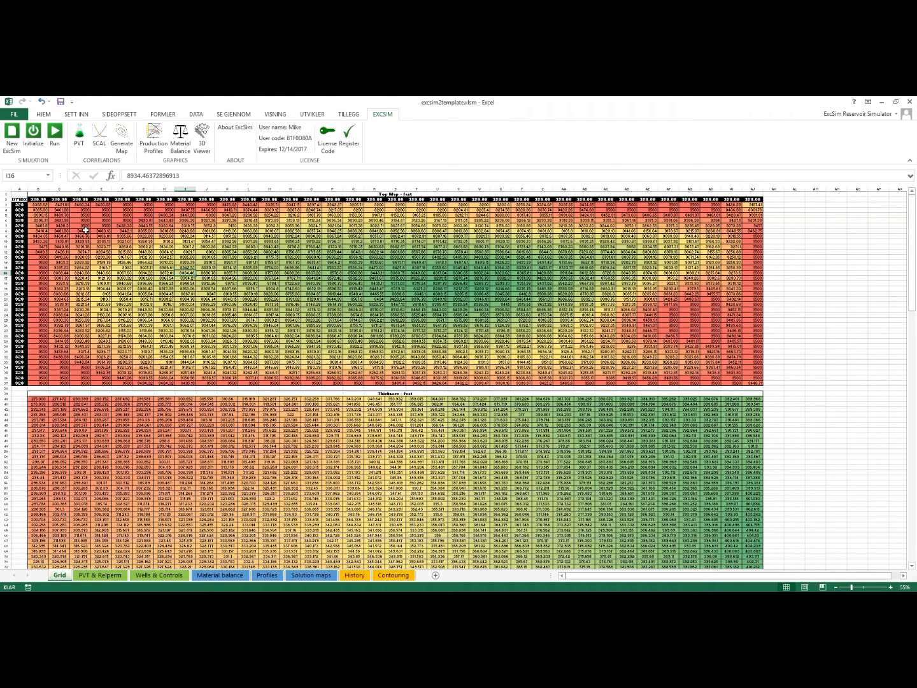
# Examine the DX row and DY column of grid block sizes bordering the Top Map, enlarging the view to 100%
pyautogui.moveTo(32, 200); pyautogui.dragTo(752, 199)
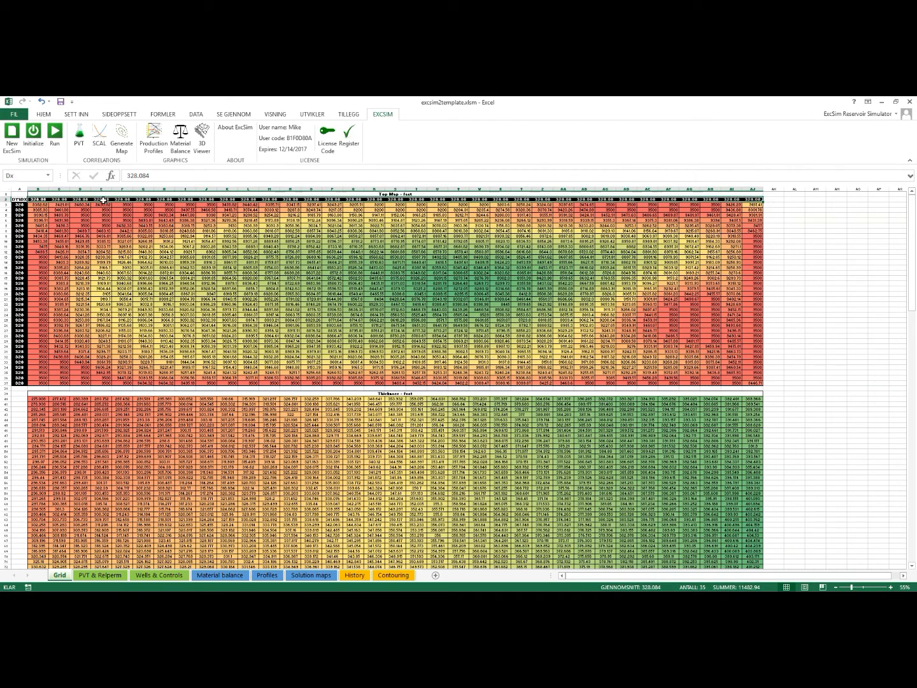
pyautogui.click(21, 200)
pyautogui.scroll(2, 22, 202)
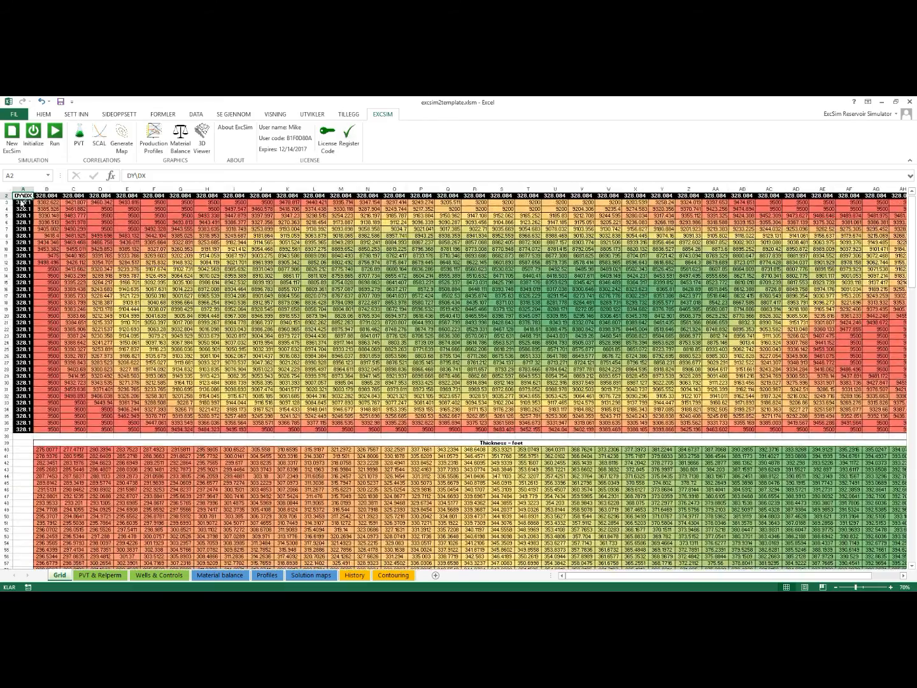
pyautogui.scroll(1, 22, 201)
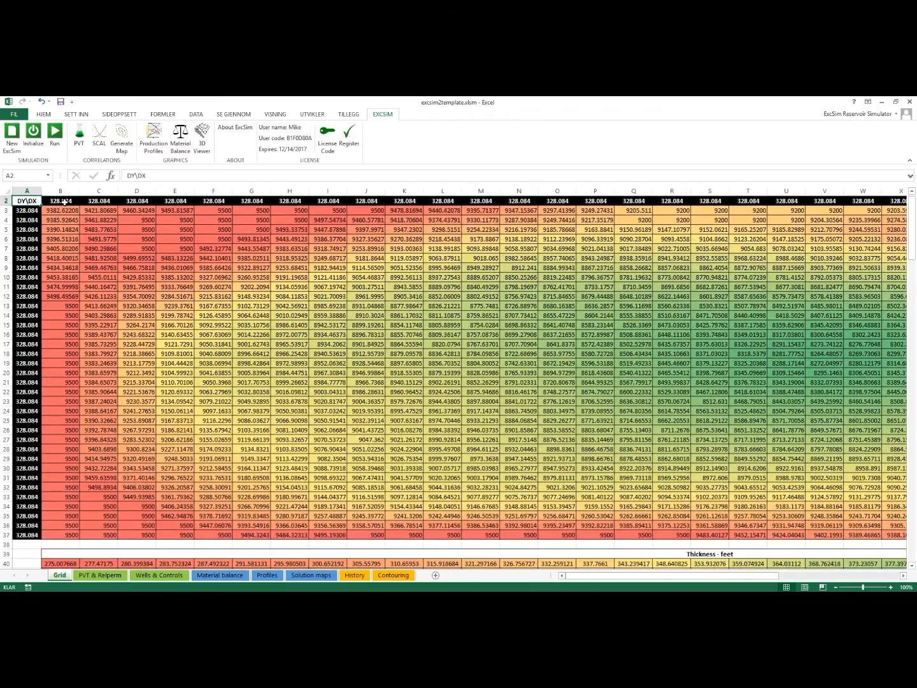
pyautogui.click(64, 202)
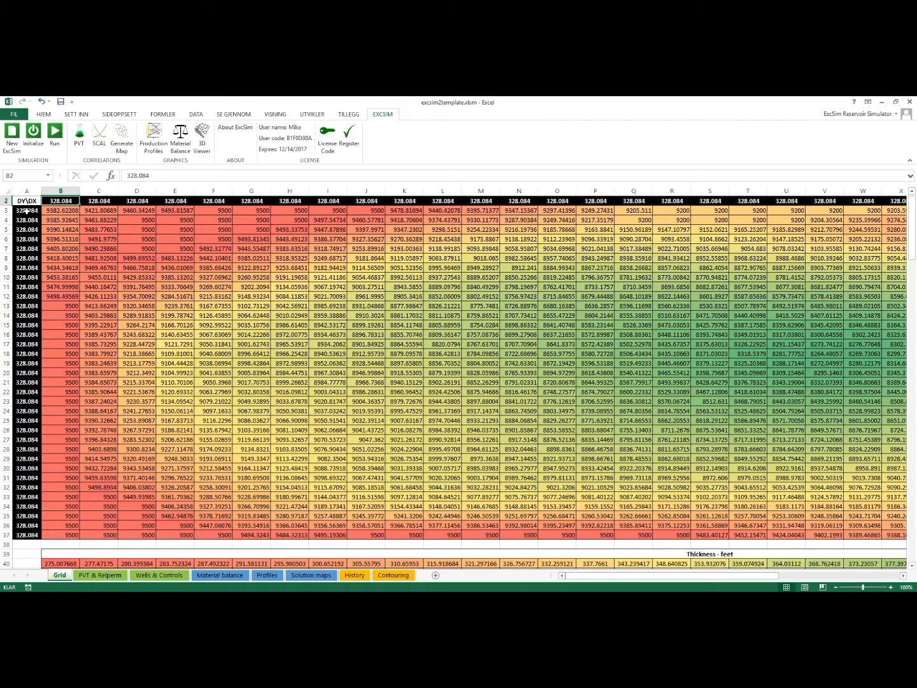
pyautogui.moveTo(19, 211); pyautogui.dragTo(16, 535)
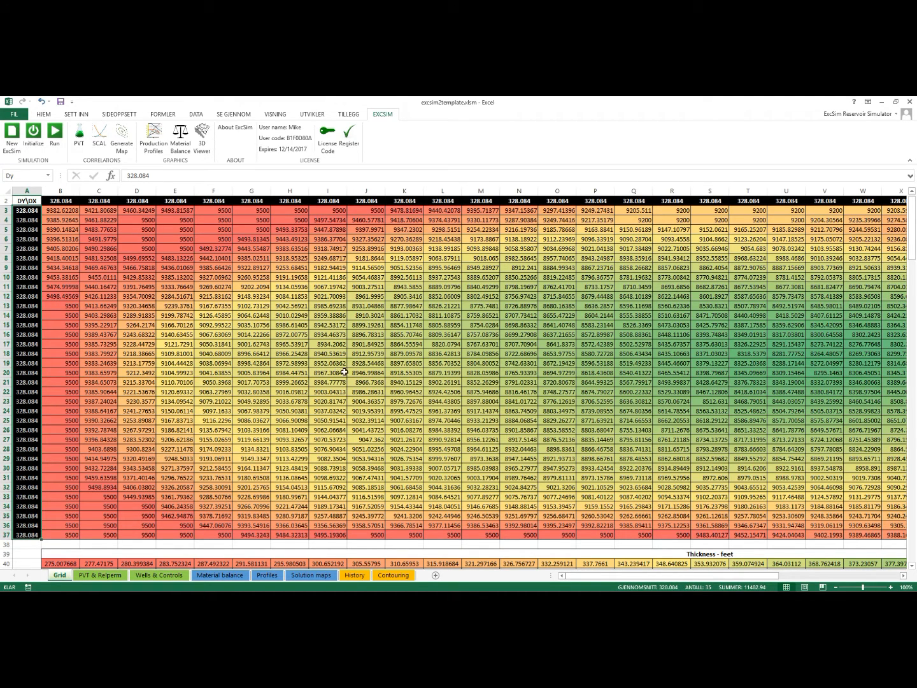
pyautogui.click(314, 354)
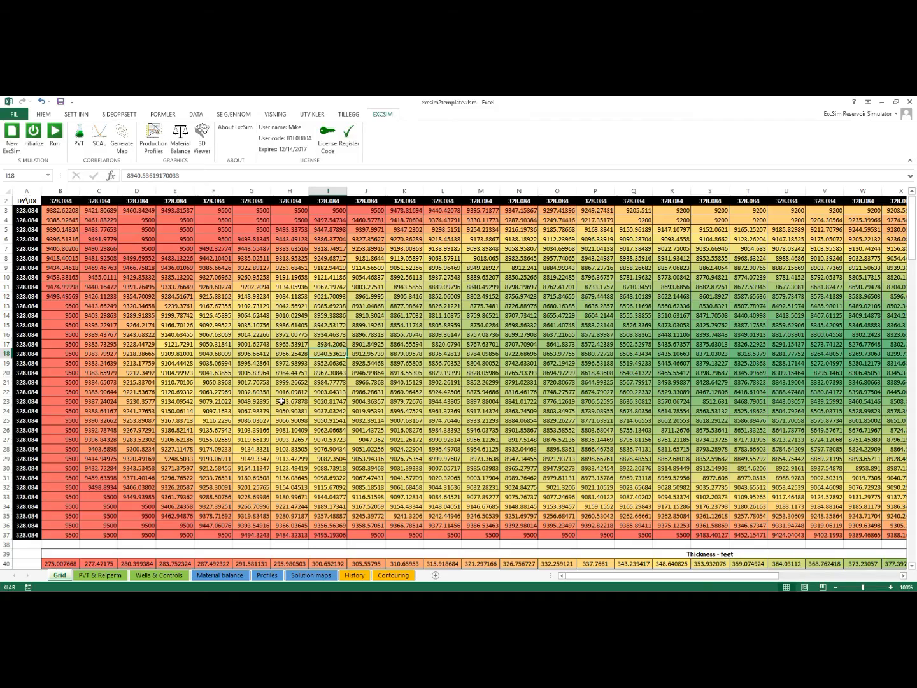
# Zoom back out to 55% and select the whole Thickness map on the Grid sheet to examine its extent
pyautogui.scroll(-3, 281, 401)
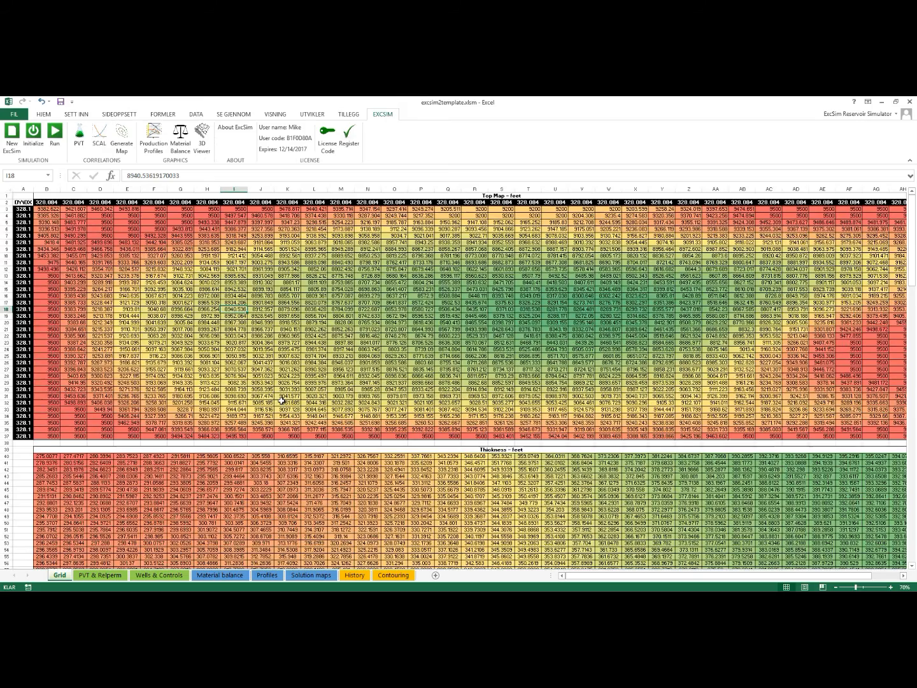
pyautogui.scroll(-1, 281, 401)
pyautogui.click(298, 483)
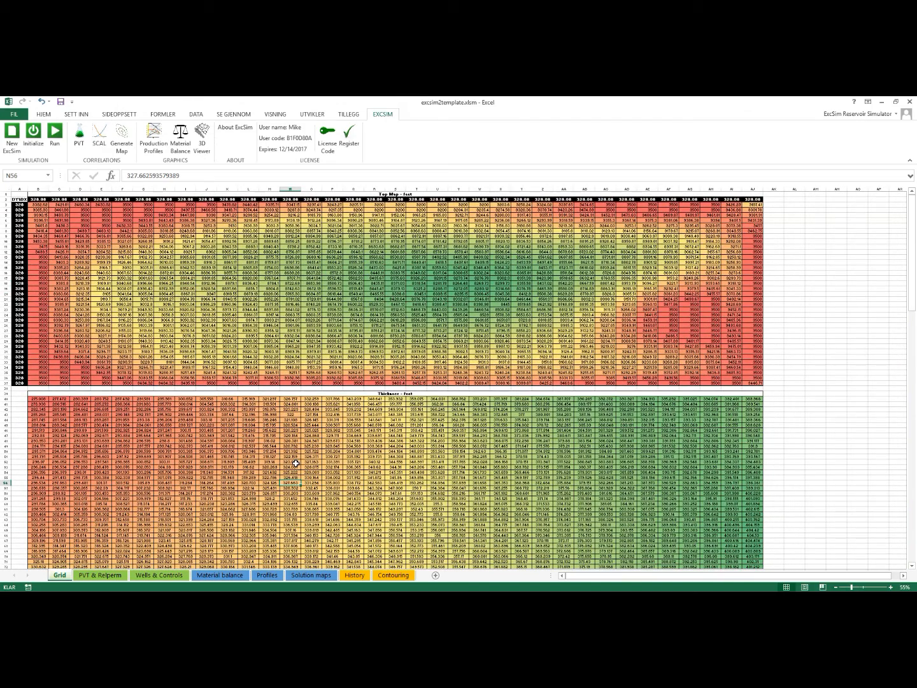
pyautogui.scroll(-11, 295, 464)
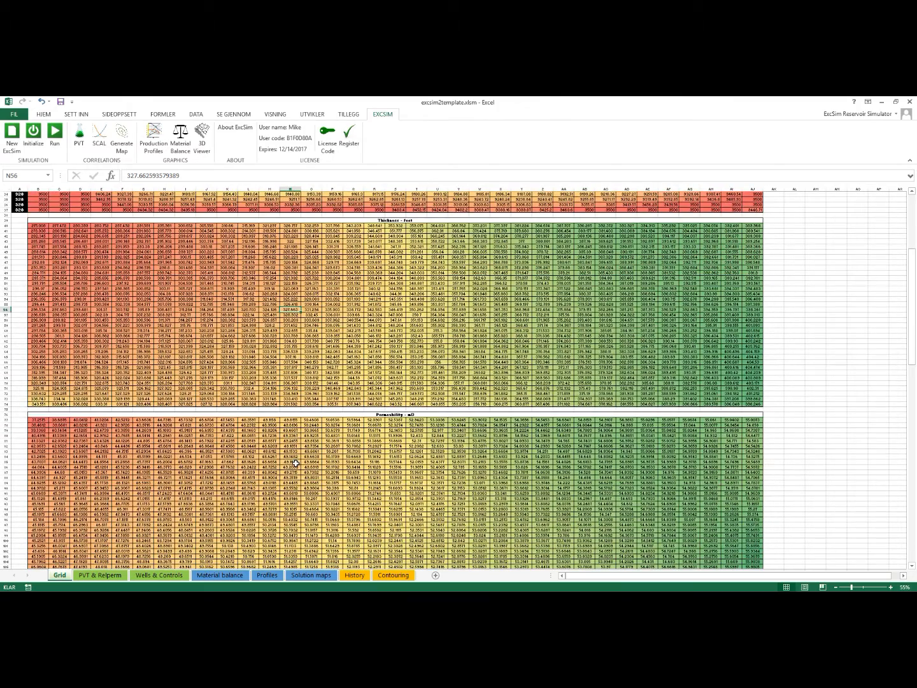
pyautogui.moveTo(29, 225); pyautogui.dragTo(108, 229)
pyautogui.moveTo(352, 241); pyautogui.dragTo(766, 408)
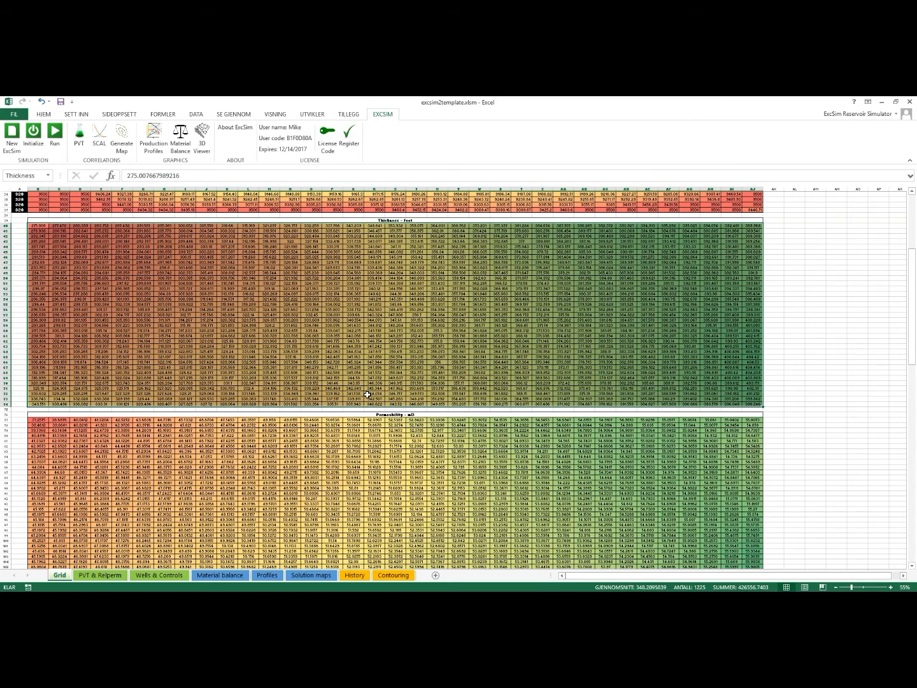
# Review the Permeability, Porosity and X+ and Y+ transmissibility multiplier maps, and return to the start of the Grid sheet
pyautogui.click(164, 425)
pyautogui.scroll(-6, 163, 433)
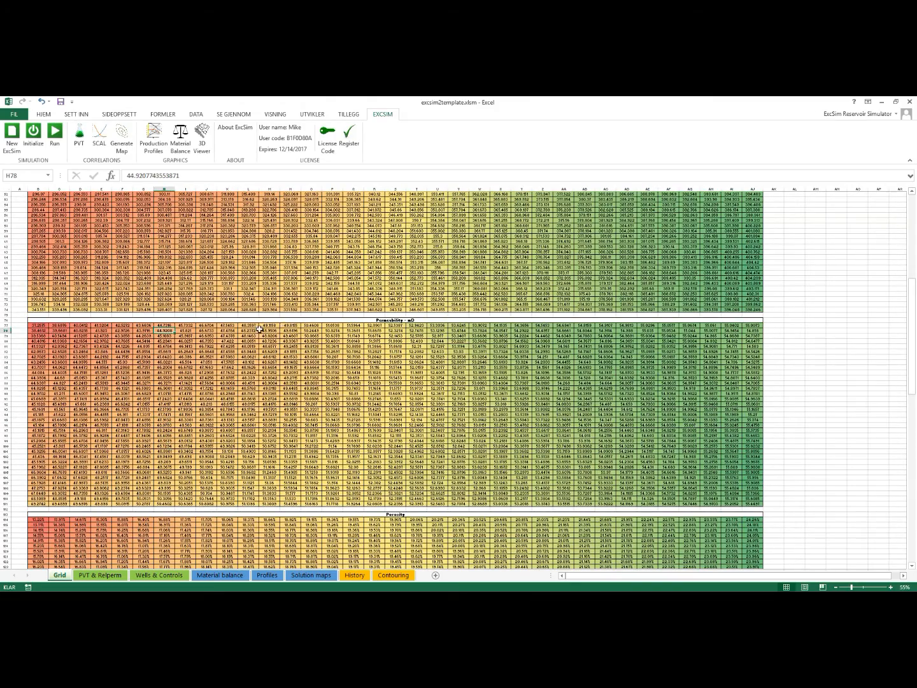
pyautogui.scroll(-9, 343, 321)
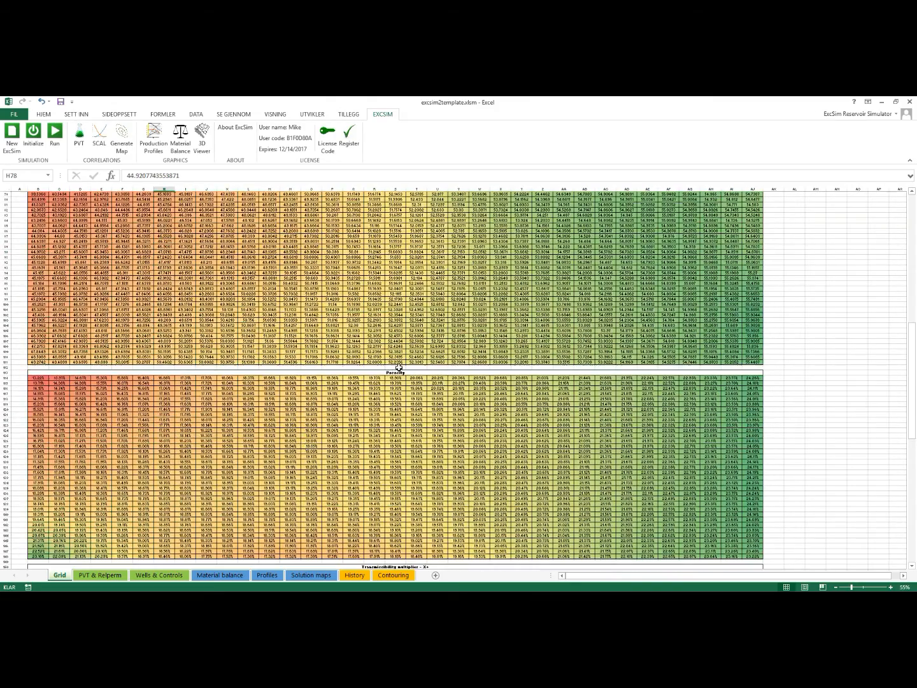
pyautogui.scroll(-3, 169, 410)
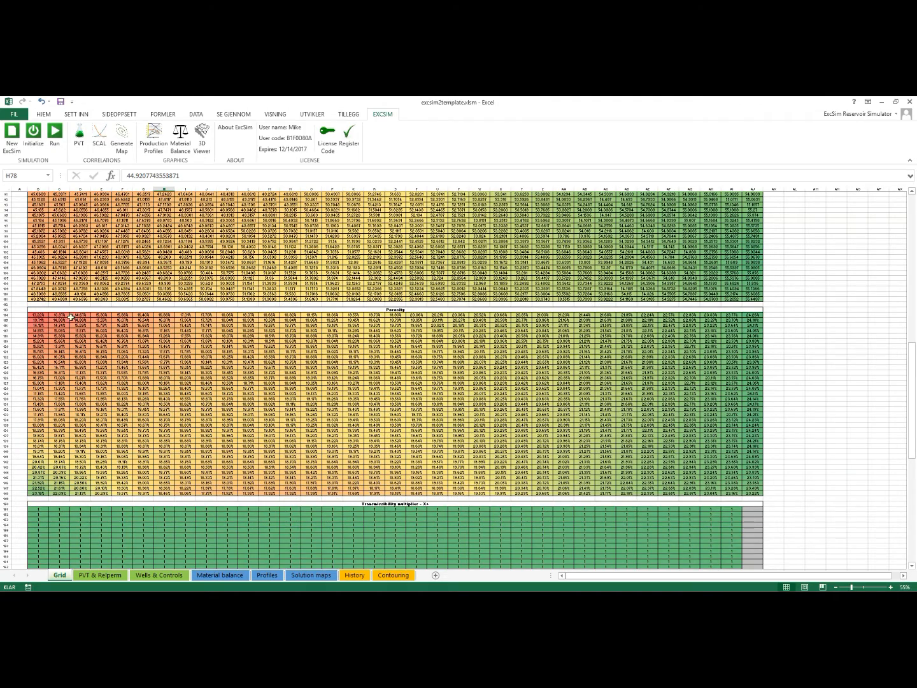
pyautogui.scroll(-9, 100, 394)
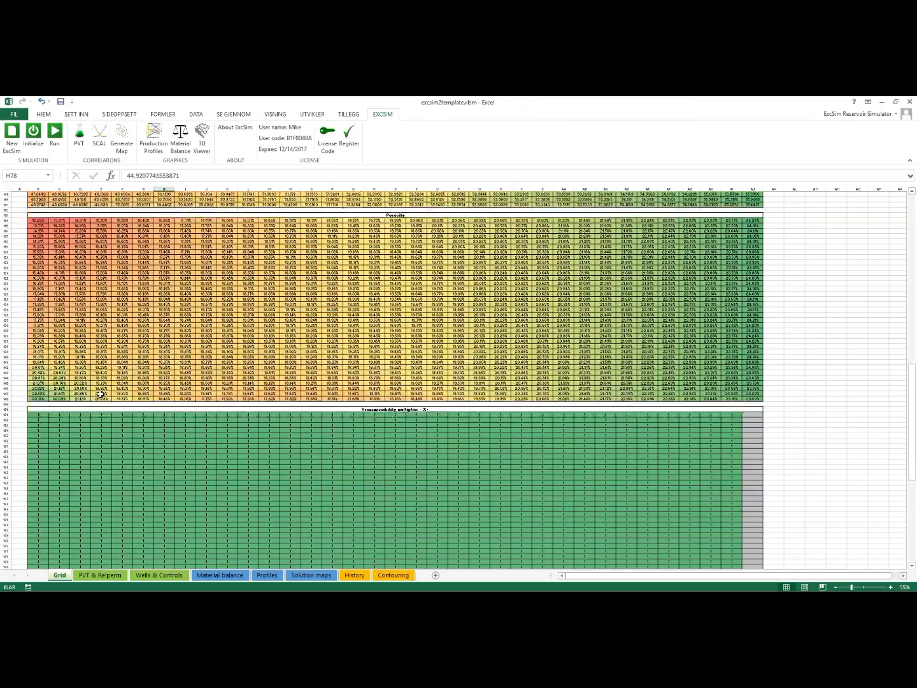
pyautogui.scroll(-14, 100, 394)
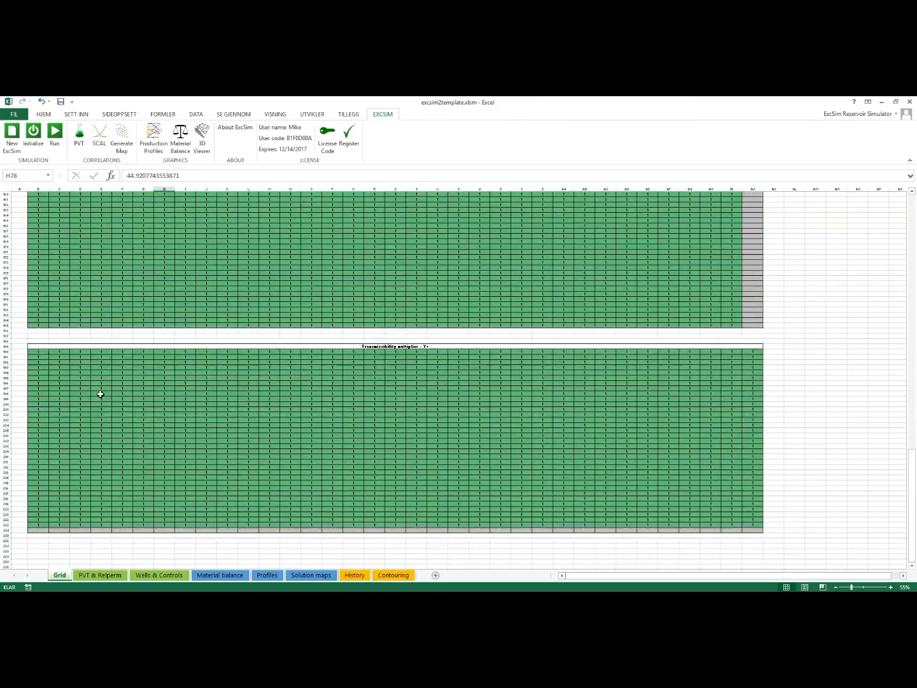
pyautogui.scroll(20, 100, 394)
pyautogui.scroll(20, 100, 394)
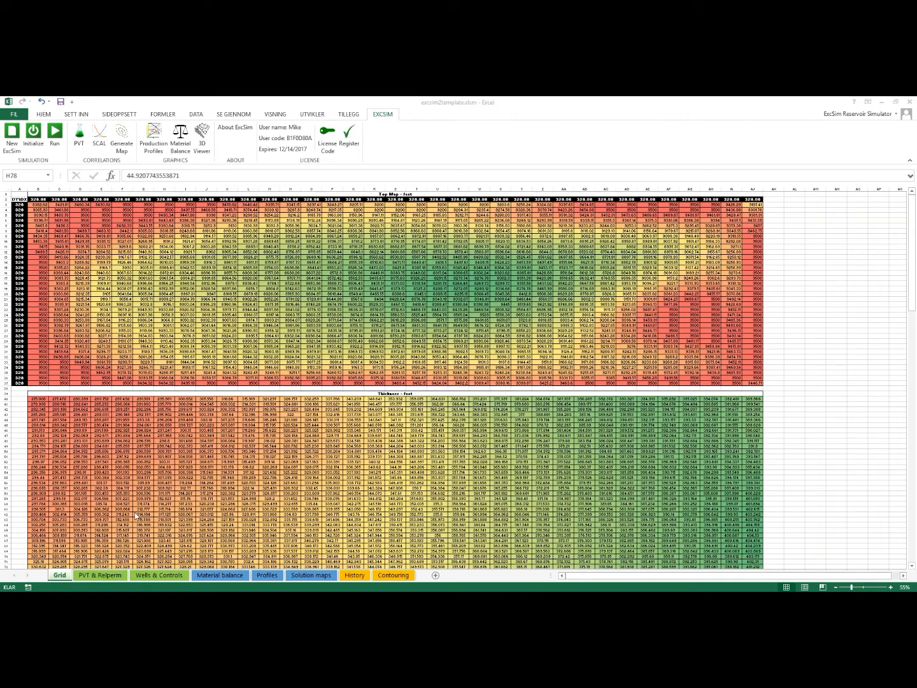
# Open the PVT & Relperm sheet and examine the Oil, Gas and Water PVT tables by selecting each one
pyautogui.click(99, 577)
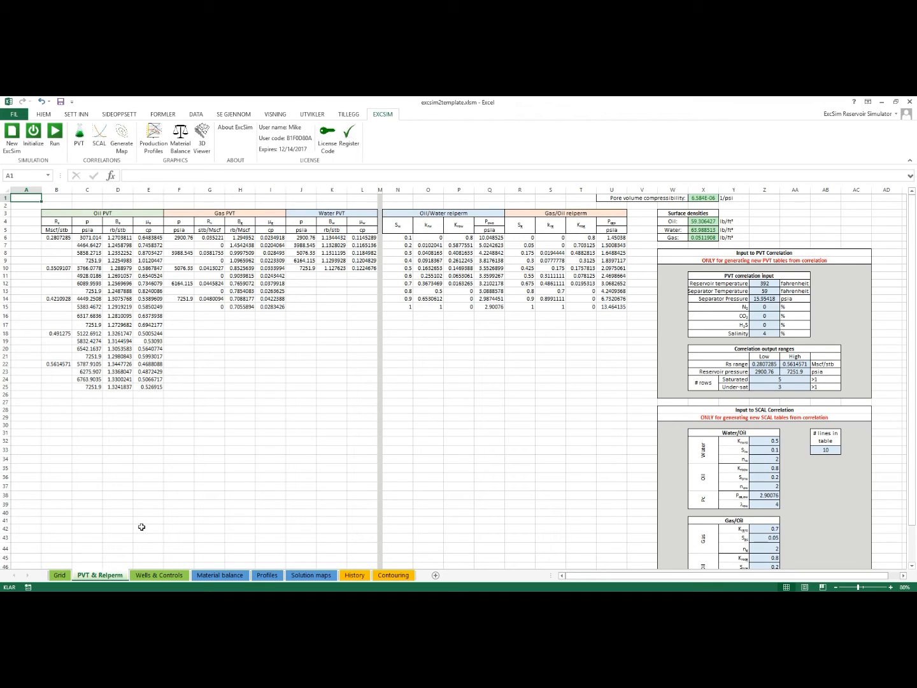
pyautogui.moveTo(86, 211); pyautogui.dragTo(93, 388)
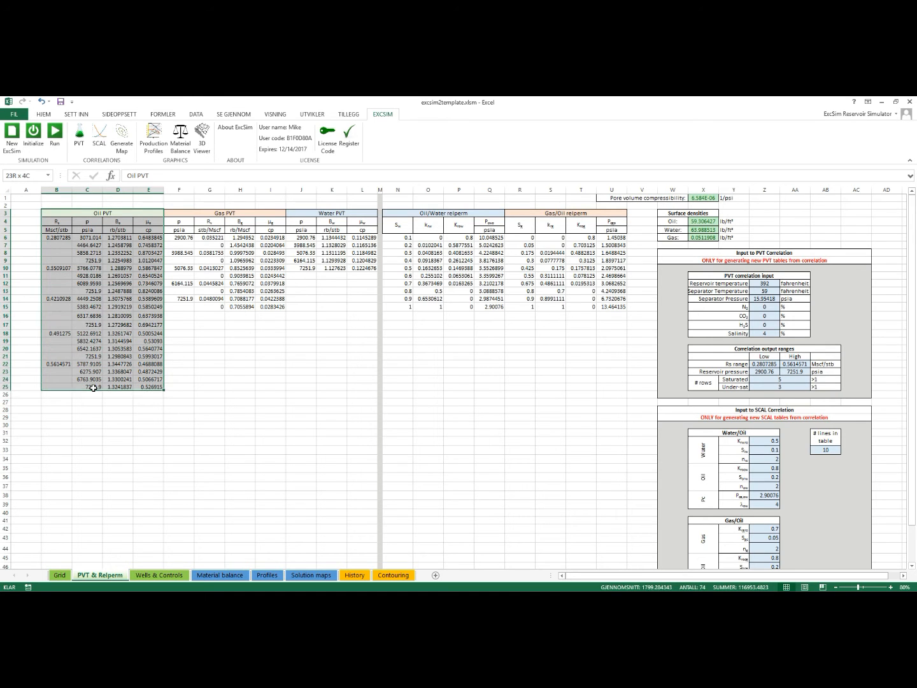
pyautogui.click(224, 212)
pyautogui.moveTo(223, 213); pyautogui.dragTo(226, 386)
pyautogui.moveTo(339, 213); pyautogui.dragTo(347, 357)
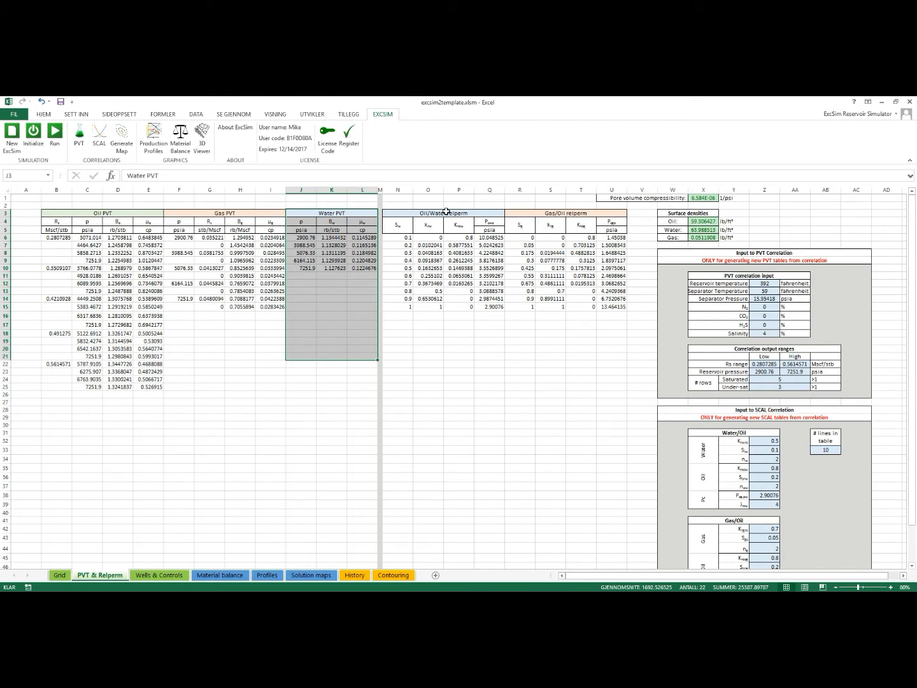
# Examine the Oil/Water and Gas/Oil relperm tables by selecting each one, and clear the selection
pyautogui.moveTo(446, 213); pyautogui.dragTo(454, 341)
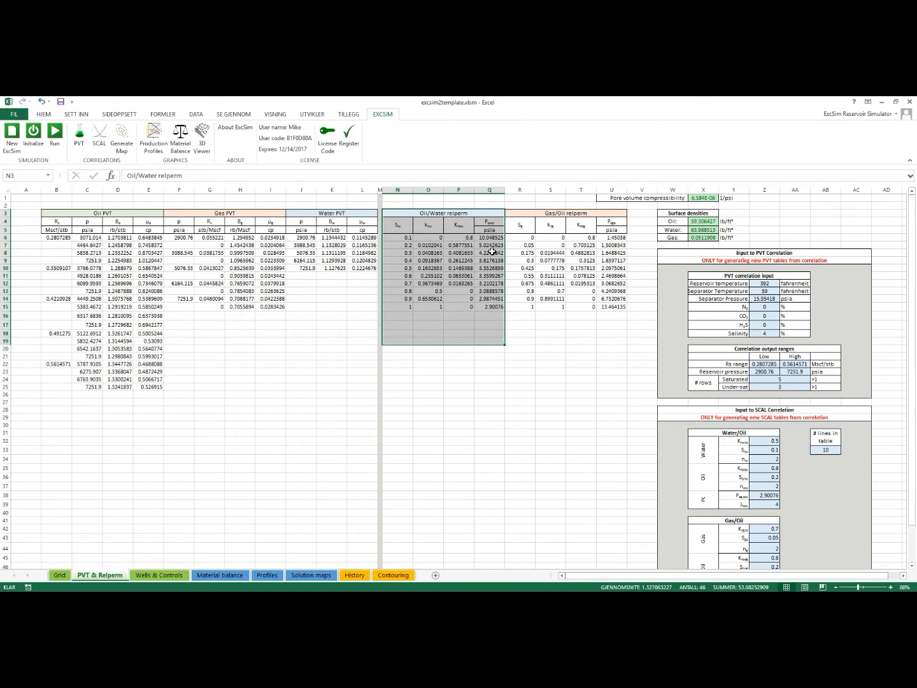
pyautogui.moveTo(571, 213); pyautogui.dragTo(577, 335)
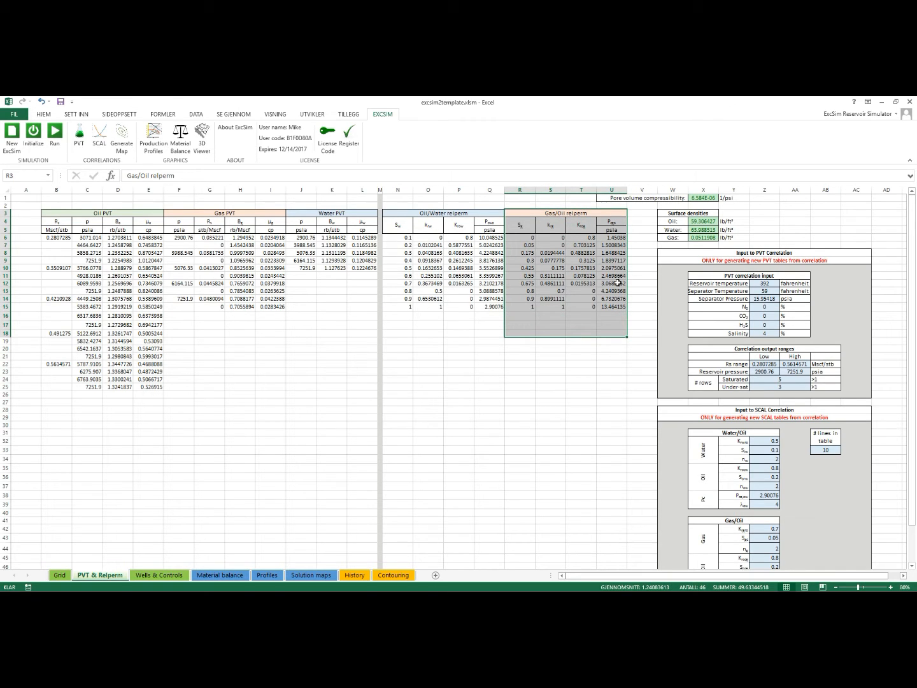
pyautogui.click(456, 373)
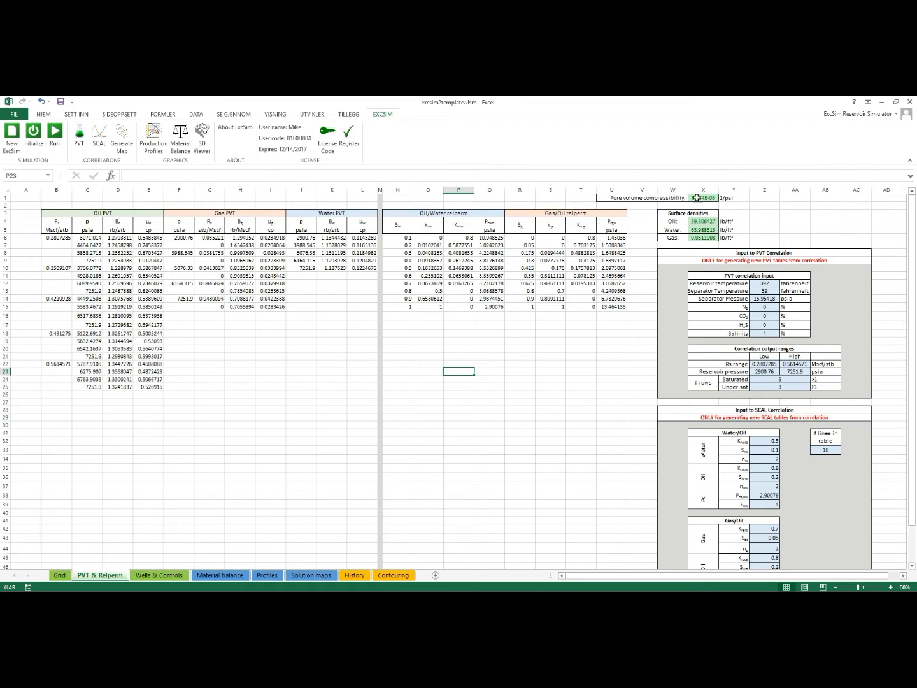
# Inspect the surface densities and the pore volume compressibility cells on the PVT & Relperm sheet
pyautogui.click(704, 222)
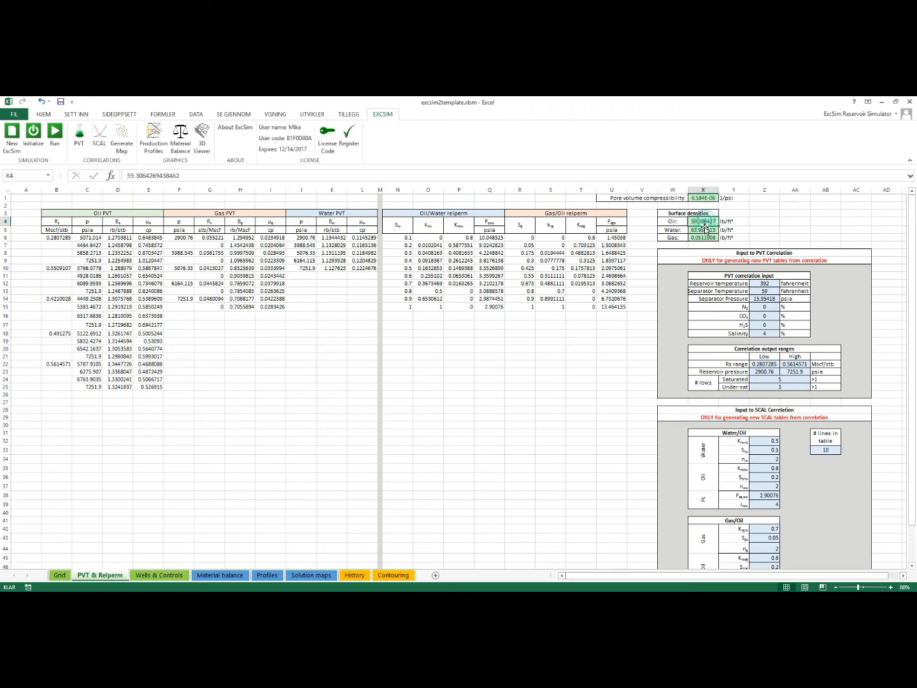
pyautogui.click(704, 198)
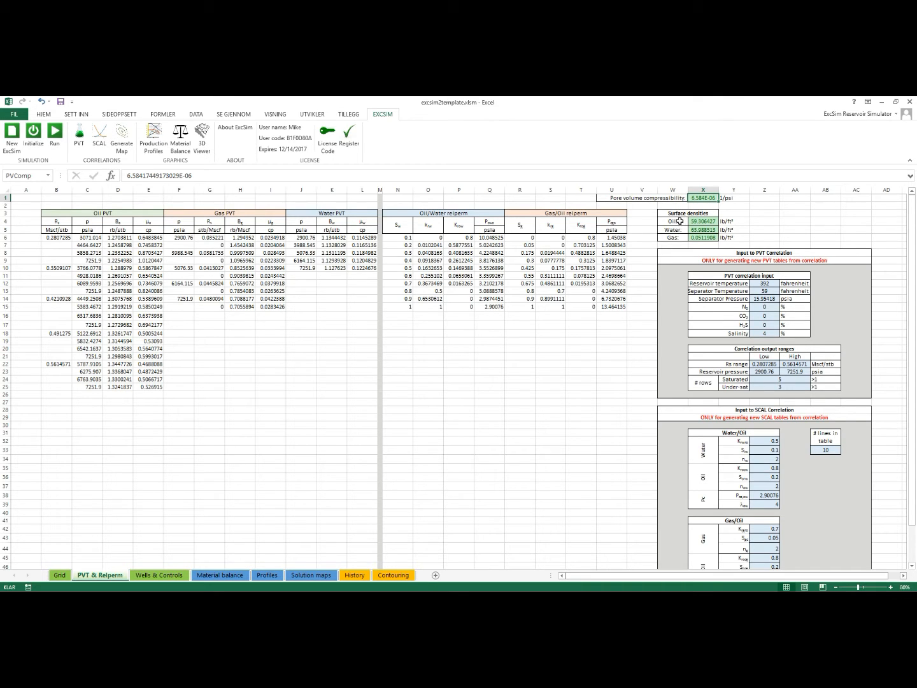
pyautogui.moveTo(703, 237); pyautogui.dragTo(701, 196)
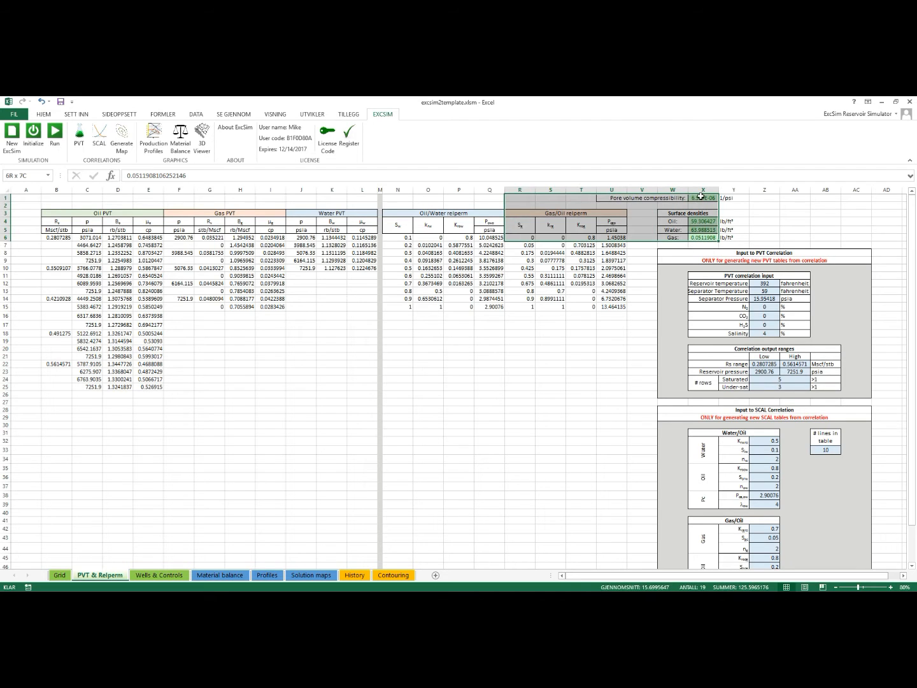
pyautogui.click(462, 307)
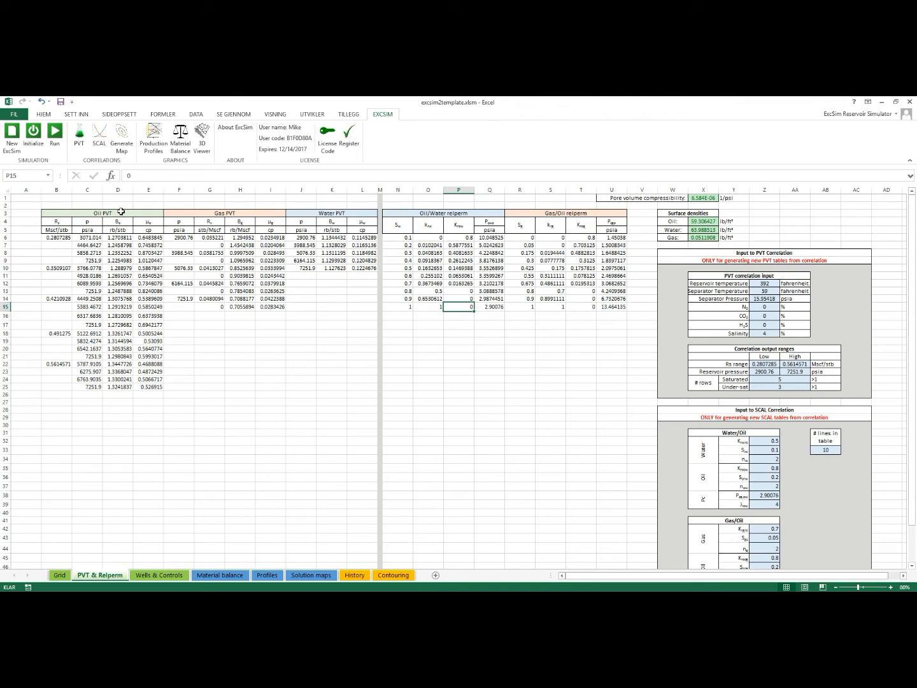
# Select the complete Oil PVT table again to examine its Rs, pressure, Bo and viscosity columns
pyautogui.moveTo(121, 212); pyautogui.dragTo(113, 395)
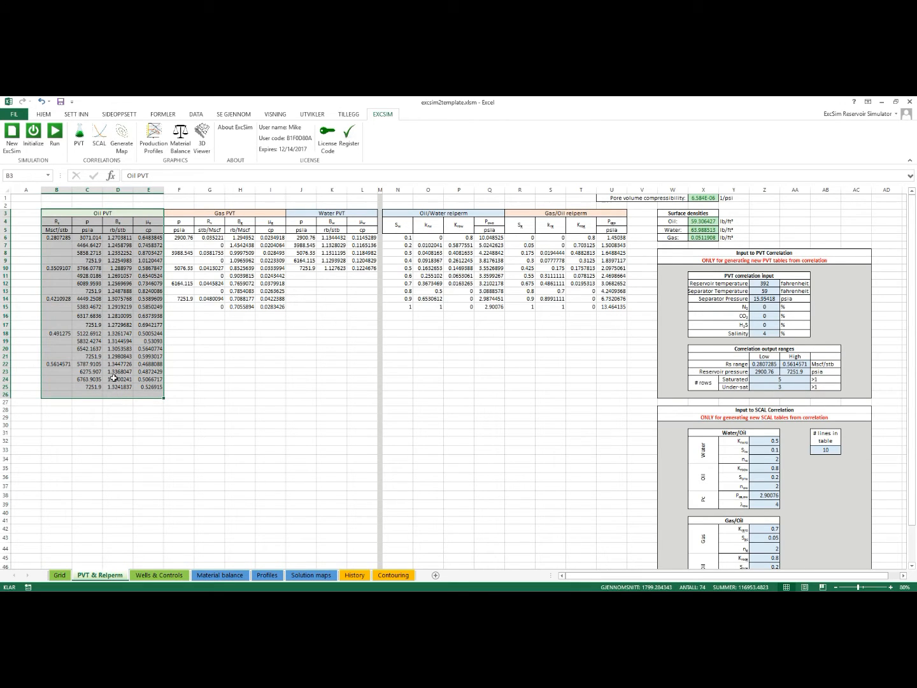
pyautogui.click(106, 317)
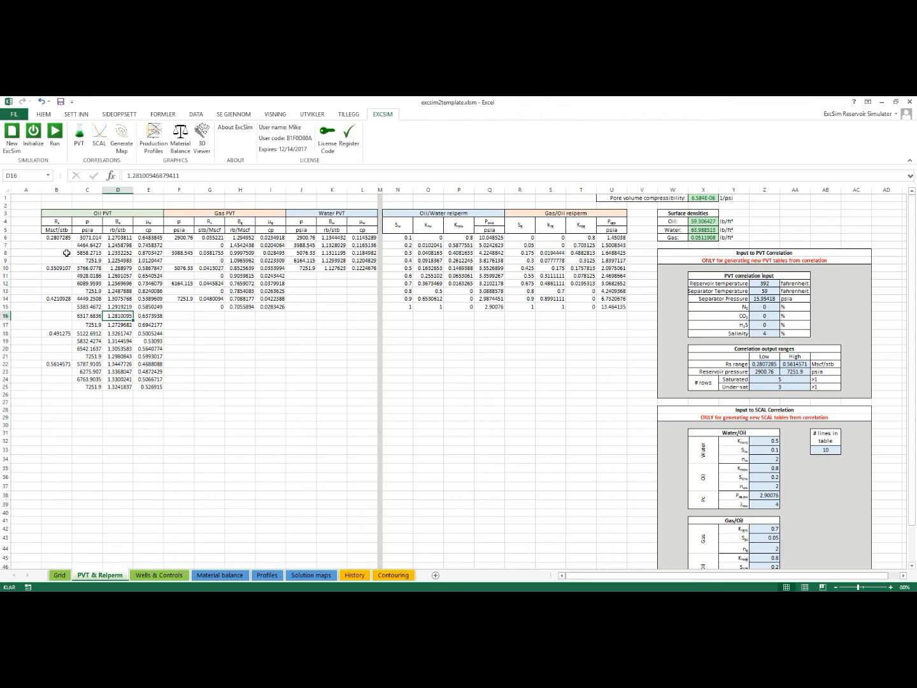
pyautogui.moveTo(104, 214); pyautogui.dragTo(97, 390)
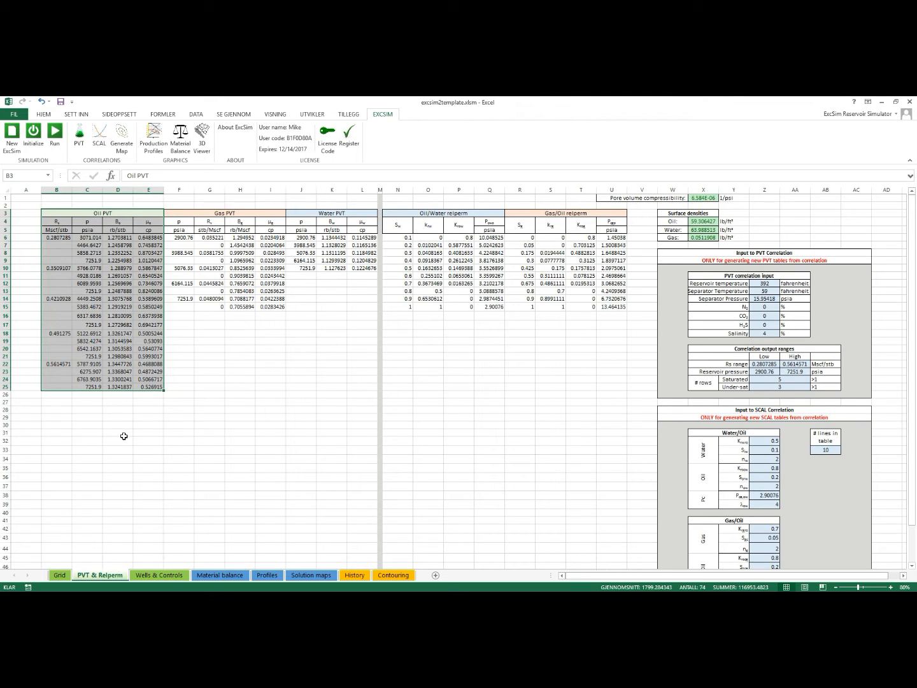
pyautogui.click(299, 413)
pyautogui.click(114, 212)
pyautogui.moveTo(113, 213); pyautogui.dragTo(98, 389)
pyautogui.click(99, 325)
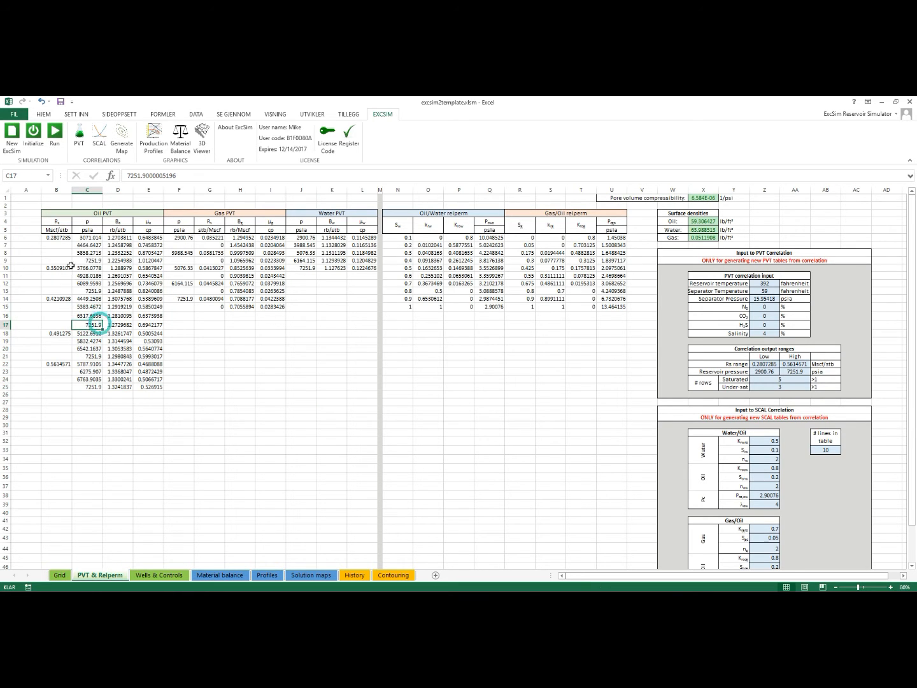
# Select individual Rs blocks of the Oil PVT table, including rows 14 to 17 and rows 6 to 9, to examine their structure
pyautogui.moveTo(50, 268); pyautogui.dragTo(130, 278)
pyautogui.moveTo(58, 299); pyautogui.dragTo(144, 322)
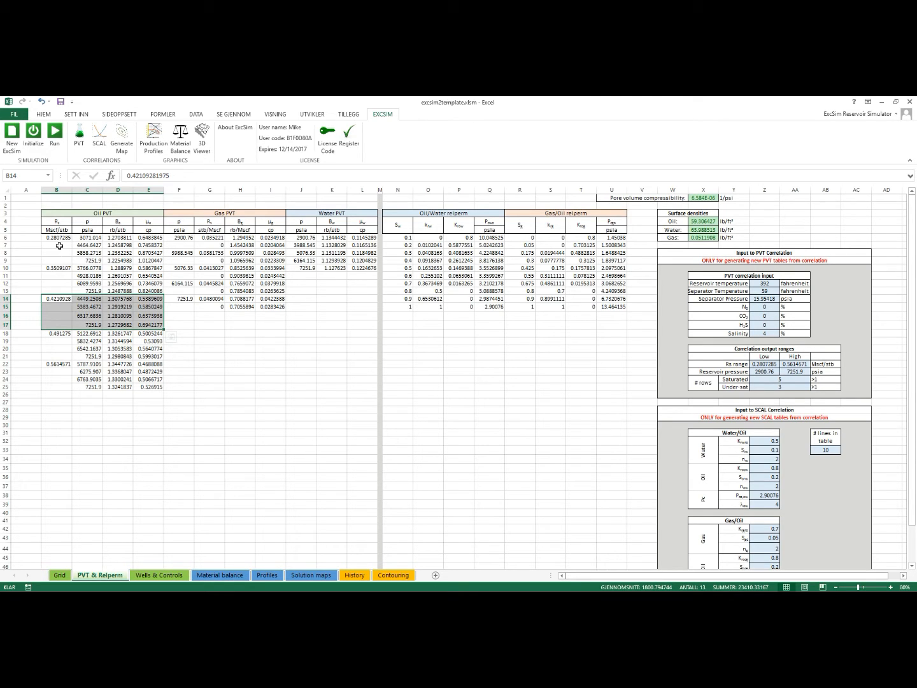
pyautogui.moveTo(60, 239); pyautogui.dragTo(144, 259)
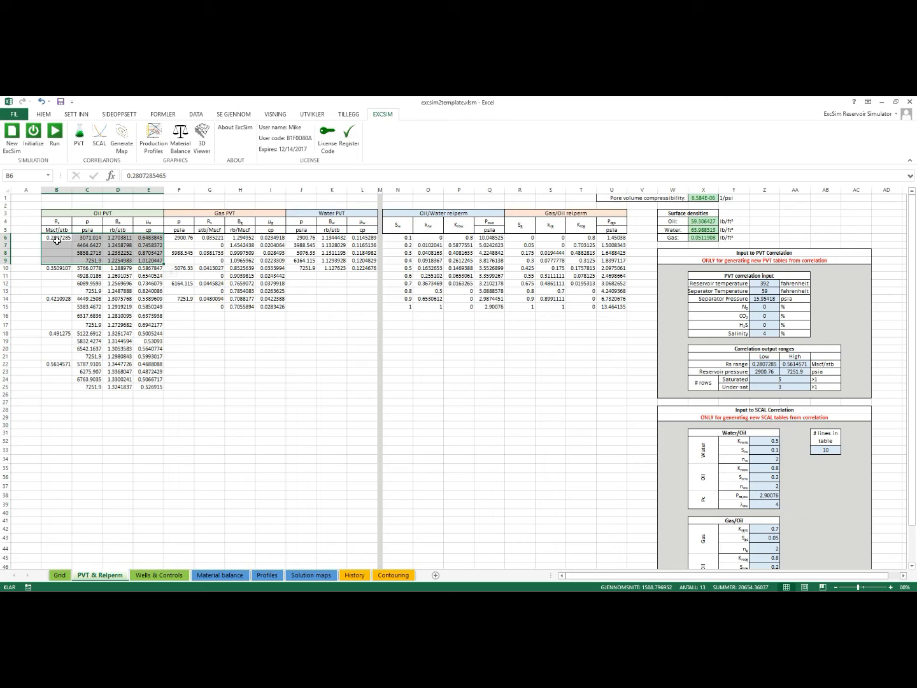
# Select the Oil PVT blocks in rows 10 to 13 and rows 14 to 17 in turn, and clear the selection
pyautogui.moveTo(56, 268); pyautogui.dragTo(141, 290)
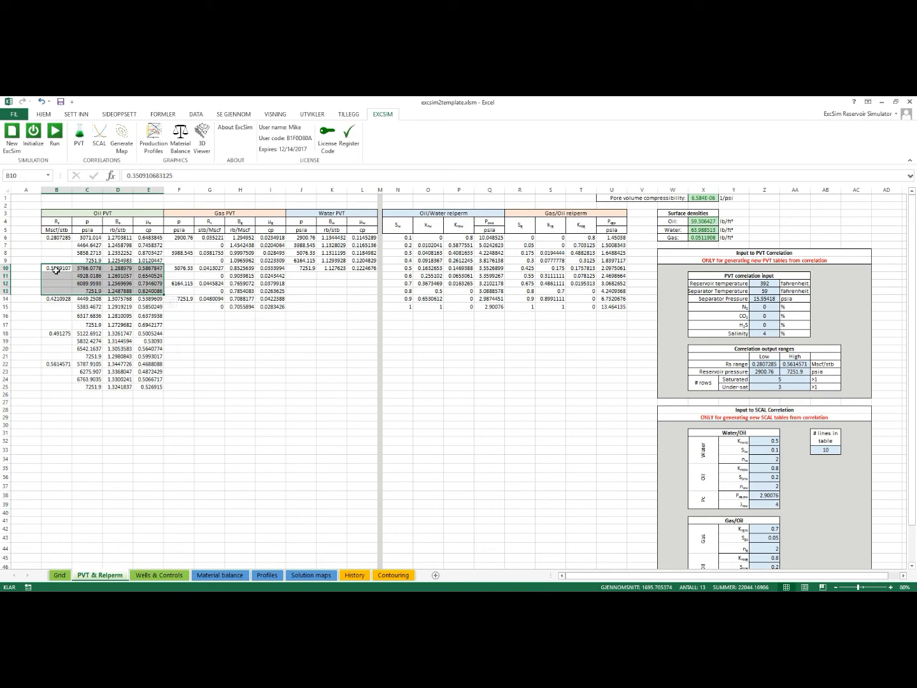
pyautogui.moveTo(51, 298); pyautogui.dragTo(146, 324)
pyautogui.click(203, 371)
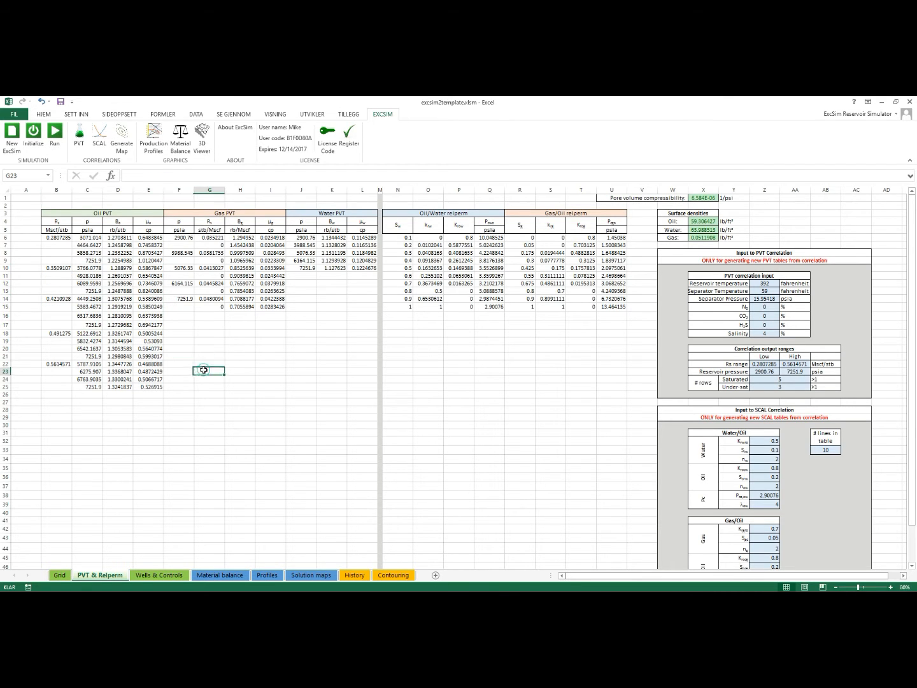
# Examine the Oil PVT block in rows 10 to 13, inspecting the Rs, Bo and viscosity cells of its first row
pyautogui.moveTo(54, 270); pyautogui.dragTo(149, 293)
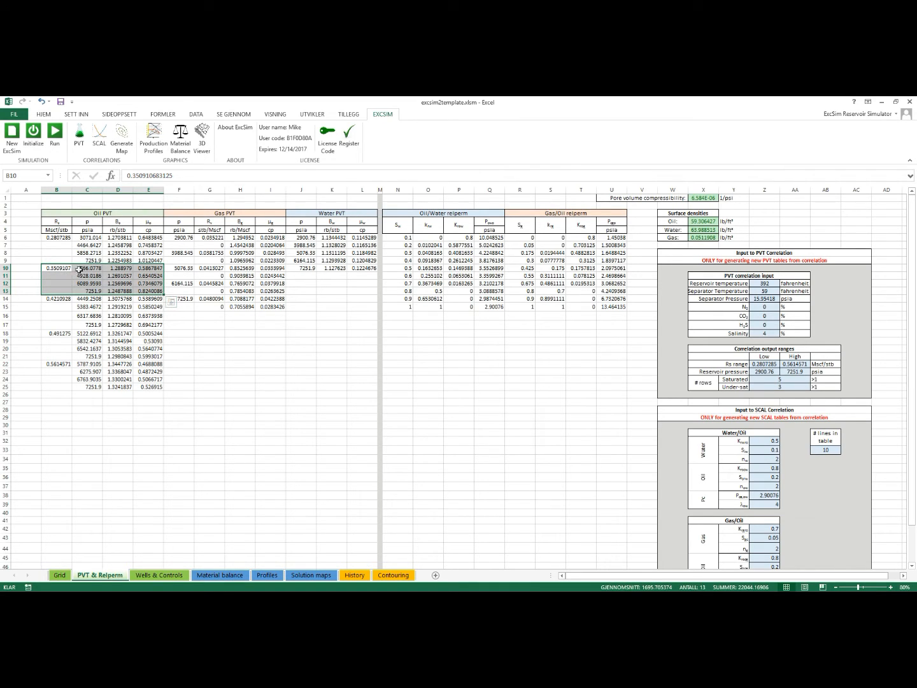
pyautogui.moveTo(85, 268); pyautogui.dragTo(152, 268)
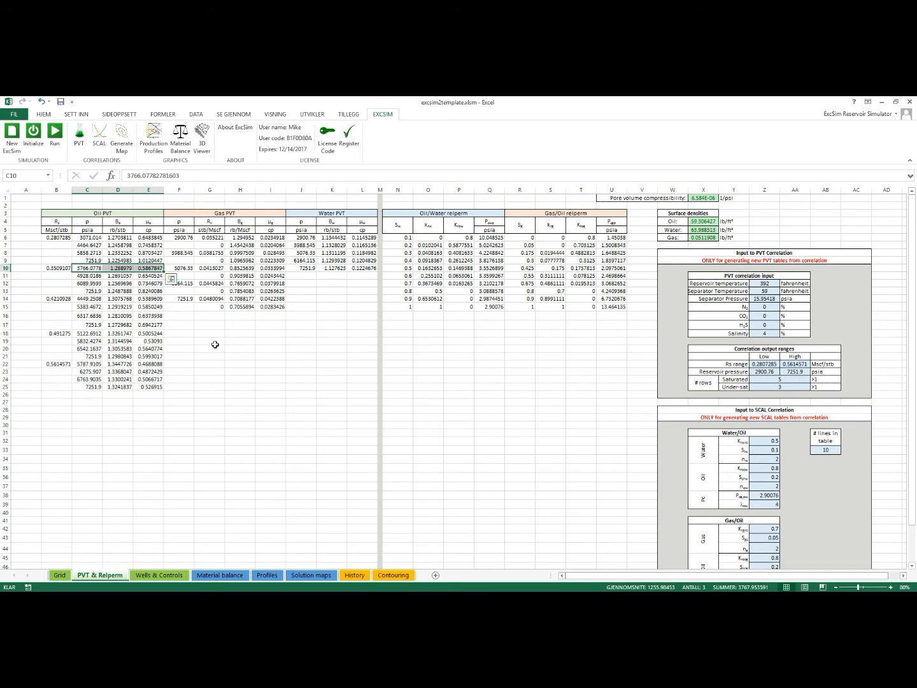
pyautogui.click(66, 268)
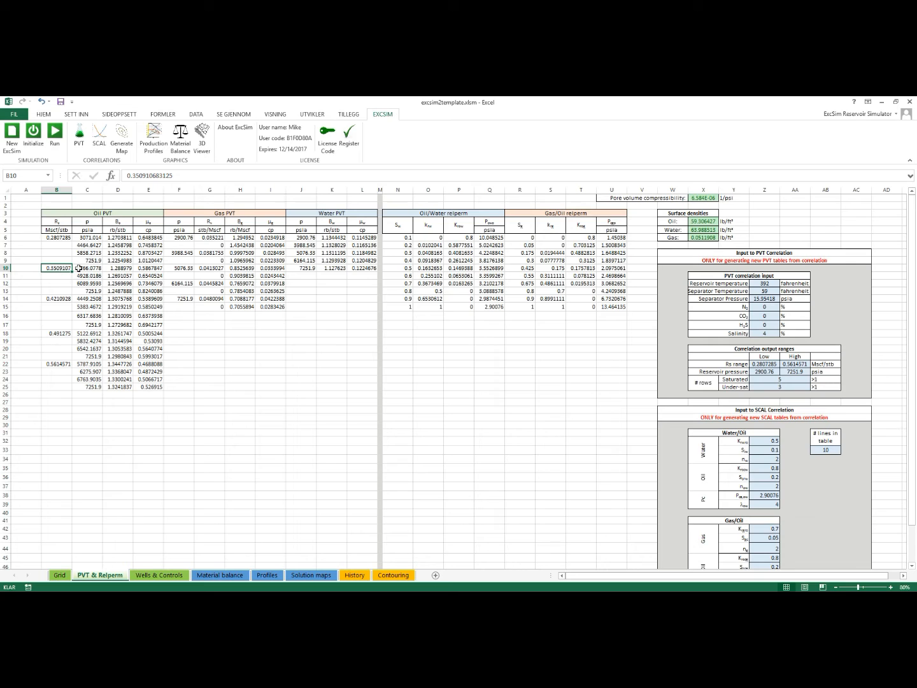
pyautogui.click(121, 269)
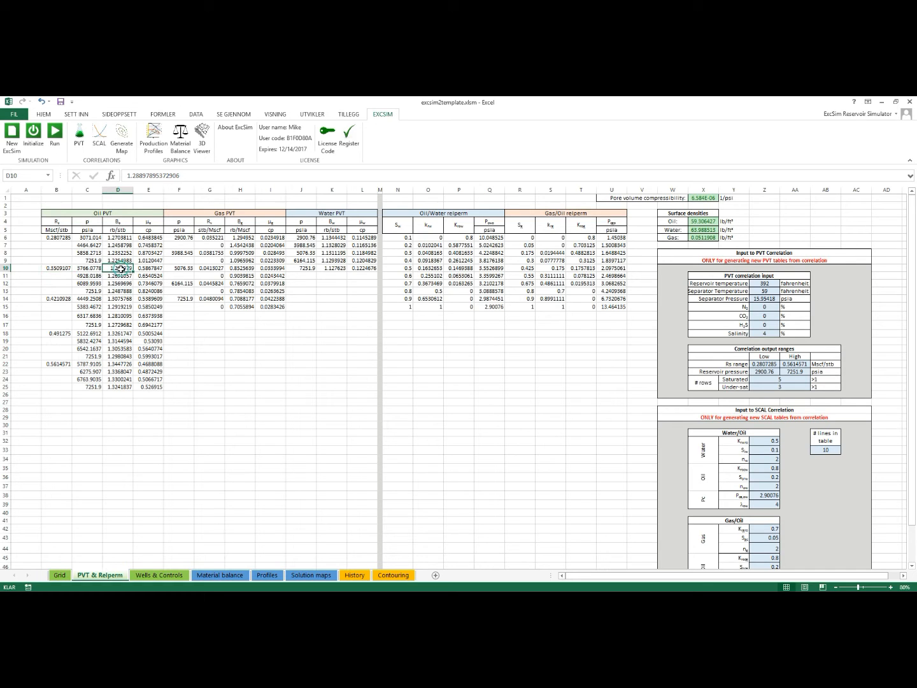
pyautogui.click(149, 269)
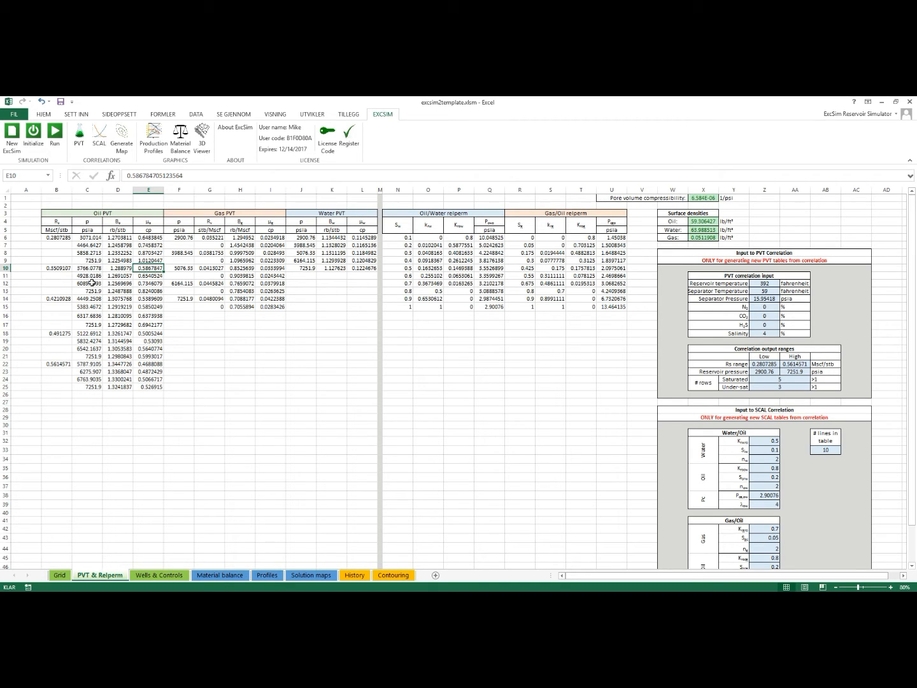
# Compare the saturated Oil PVT values in row 10 with the undersaturated ones in rows 11 to 13, inspecting each cell of row 11
pyautogui.moveTo(85, 276); pyautogui.dragTo(148, 292)
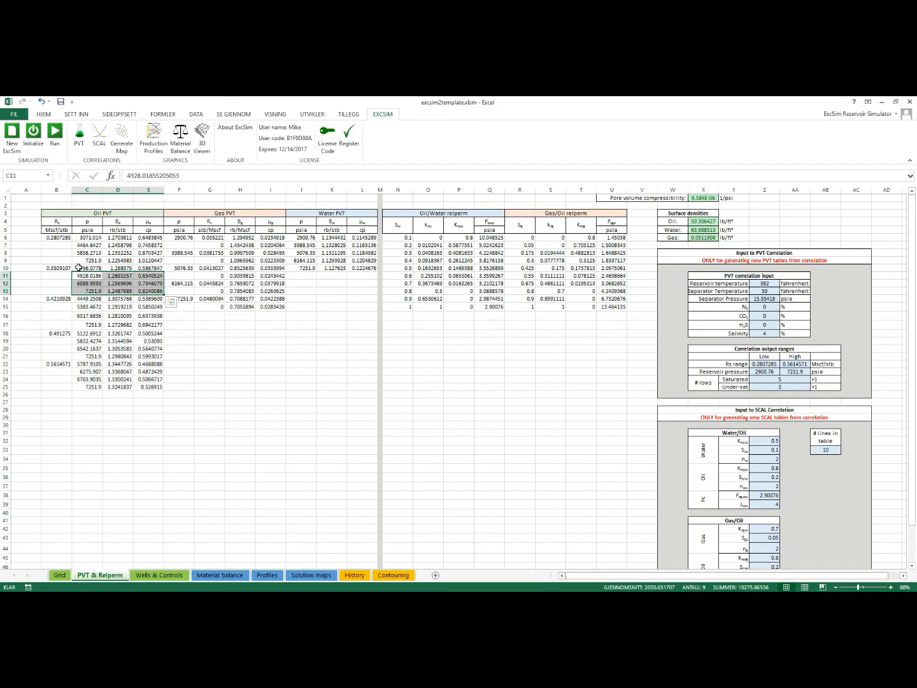
pyautogui.moveTo(57, 269); pyautogui.dragTo(145, 269)
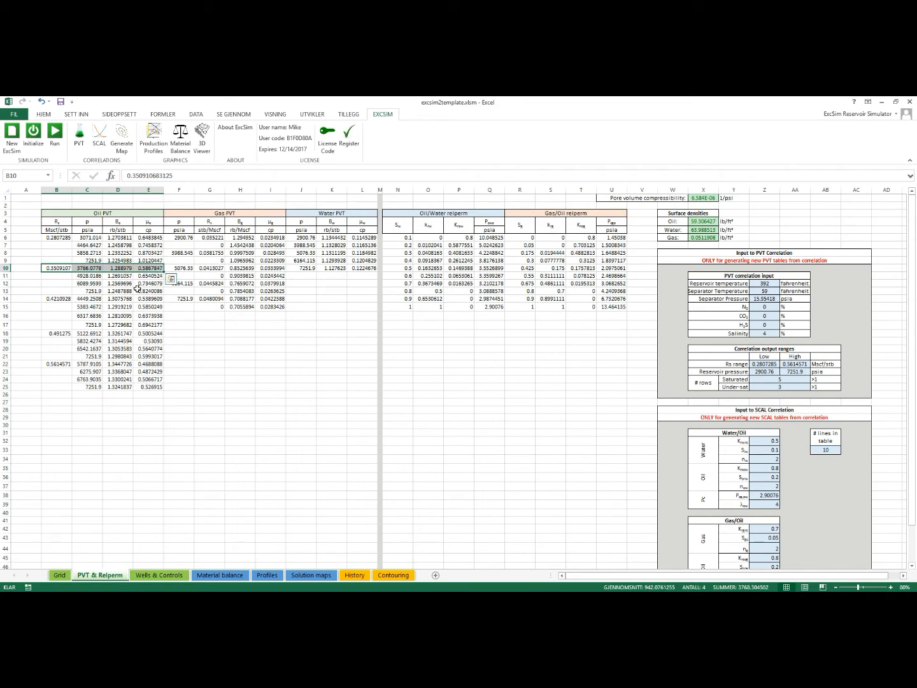
pyautogui.moveTo(84, 277); pyautogui.dragTo(147, 291)
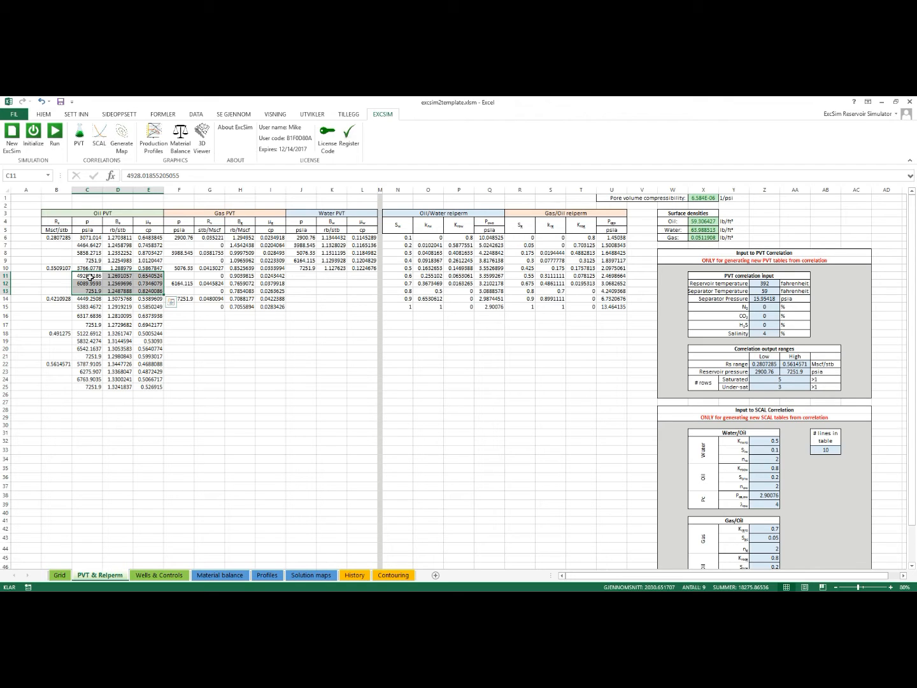
pyautogui.click(91, 276)
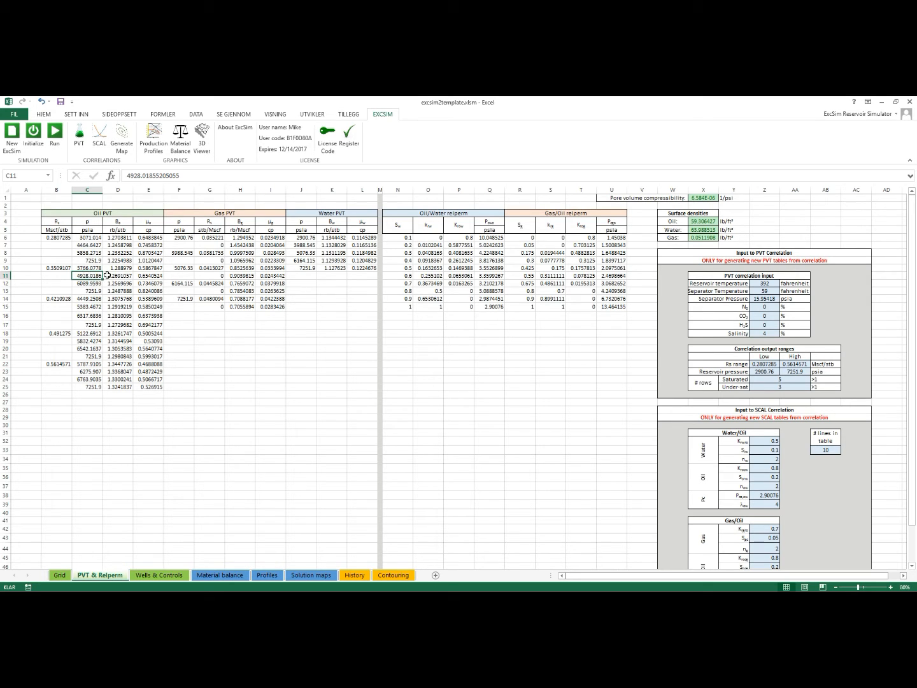
pyautogui.click(121, 276)
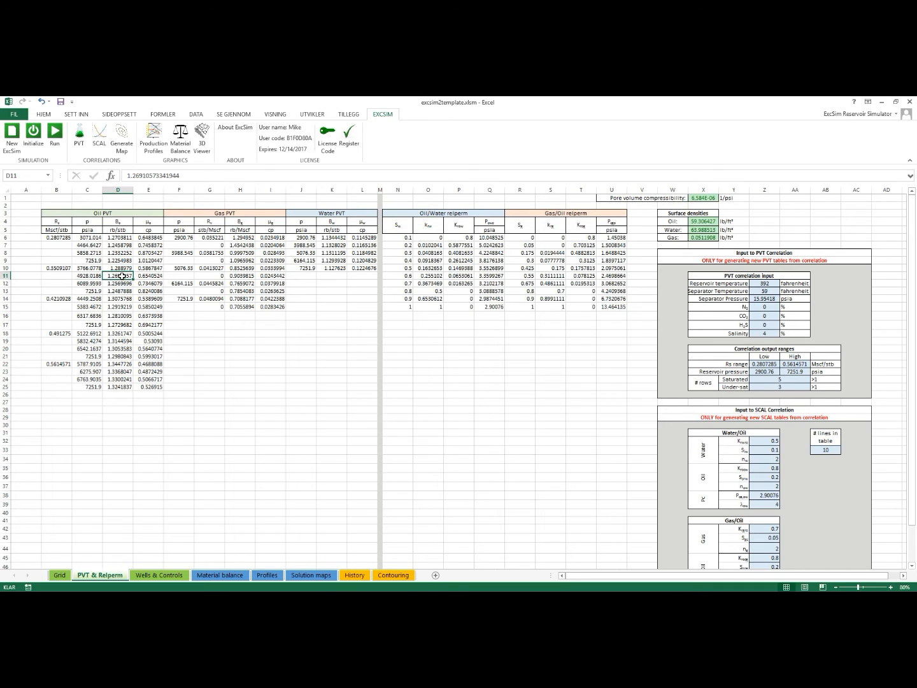
pyautogui.click(144, 277)
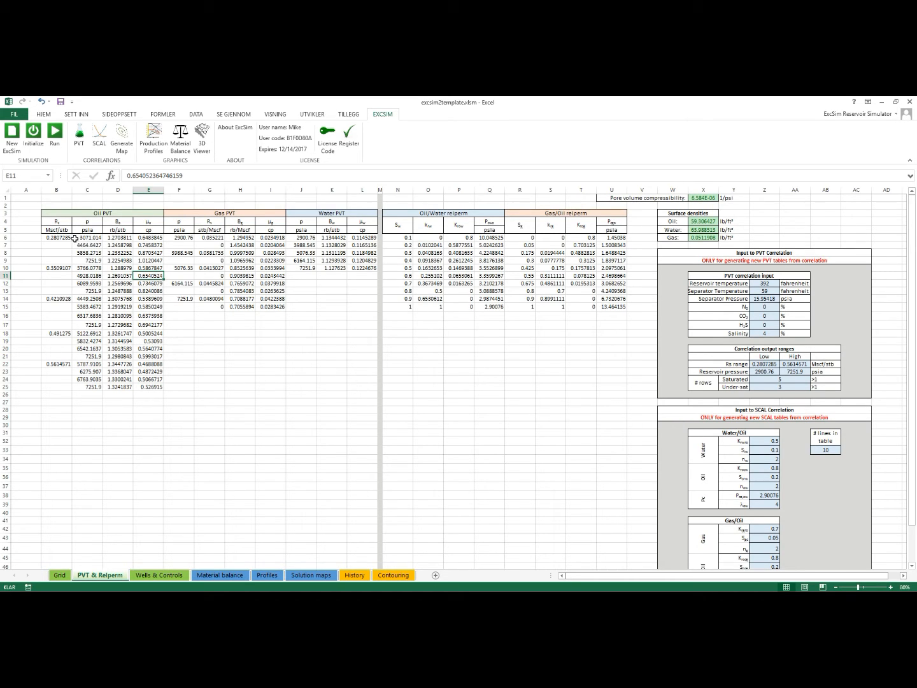
# Examine the Gas PVT table against the Oil PVT table, selecting its two-row pressure blocks in rows 6 to 7 and 8 to 9
pyautogui.moveTo(228, 213); pyautogui.dragTo(228, 317)
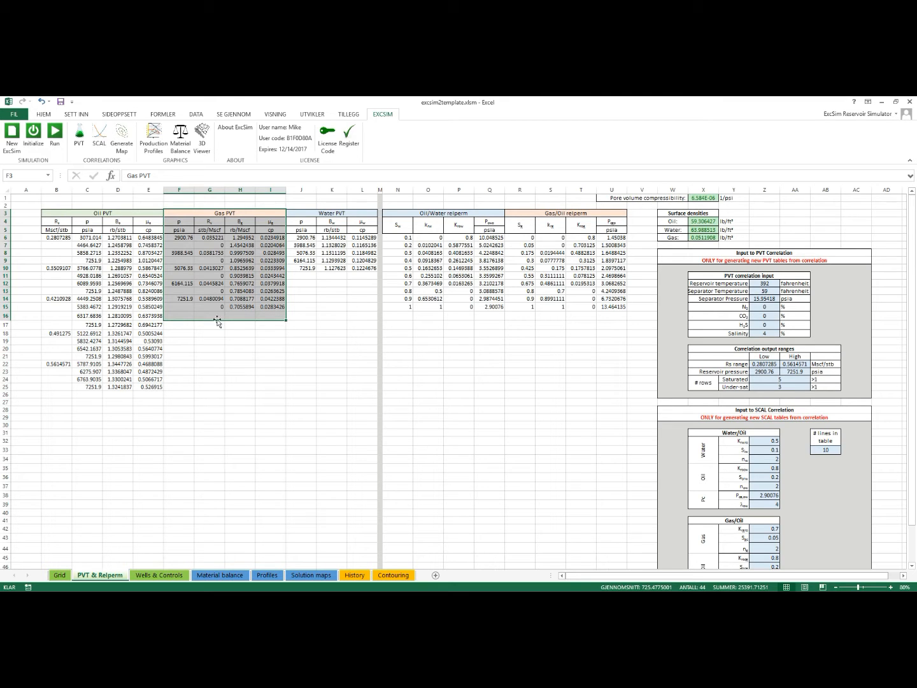
pyautogui.click(235, 261)
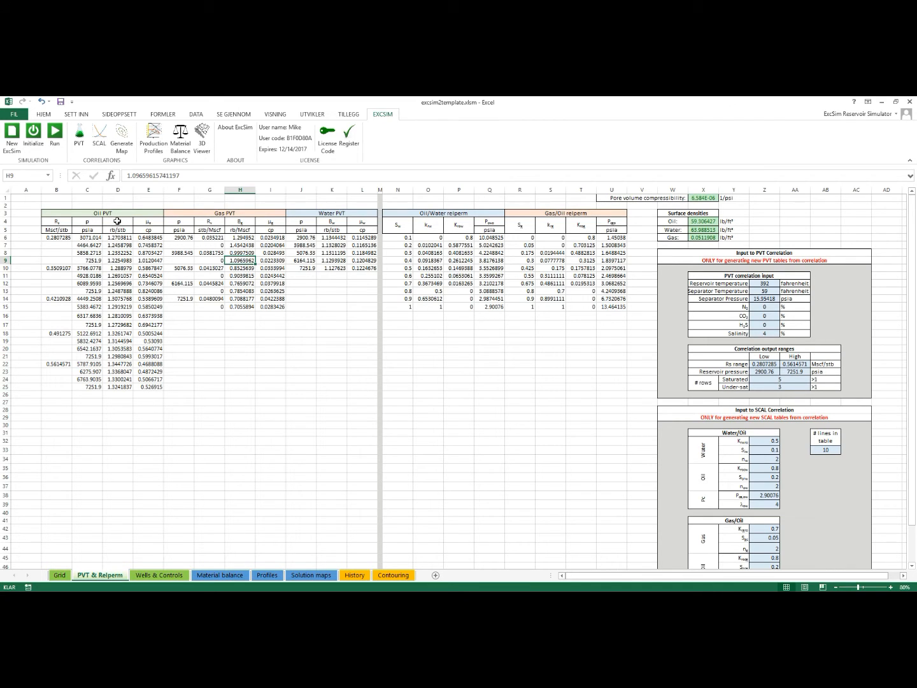
pyautogui.moveTo(90, 214); pyautogui.dragTo(148, 306)
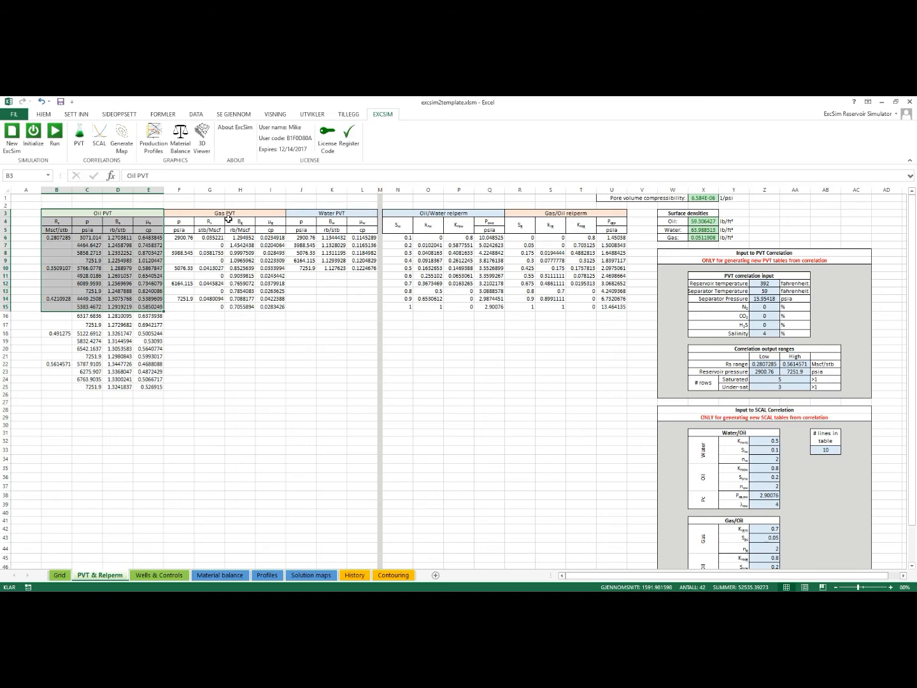
pyautogui.moveTo(185, 239); pyautogui.dragTo(268, 247)
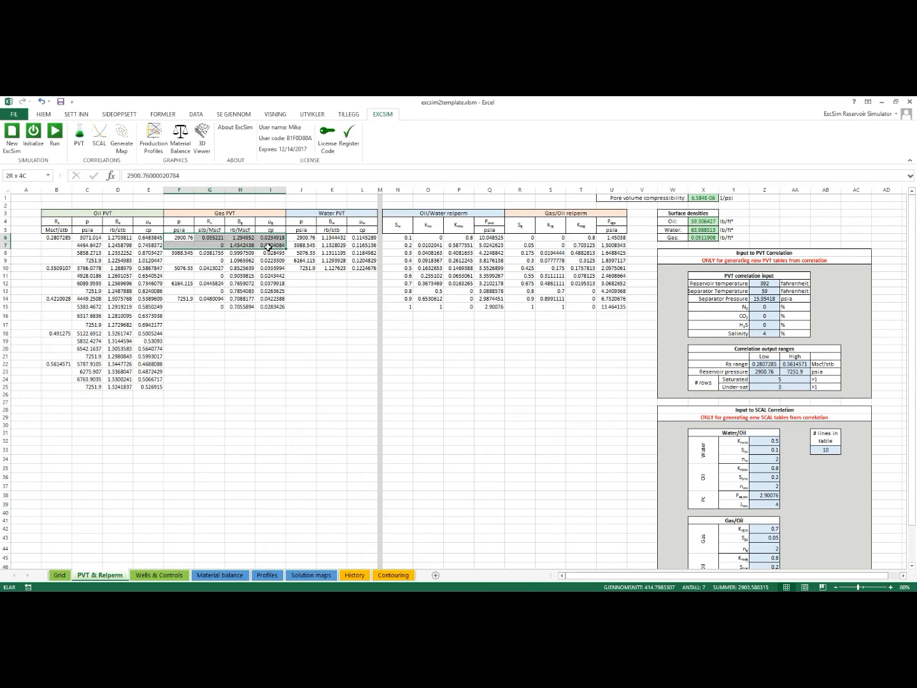
pyautogui.moveTo(183, 253); pyautogui.dragTo(269, 261)
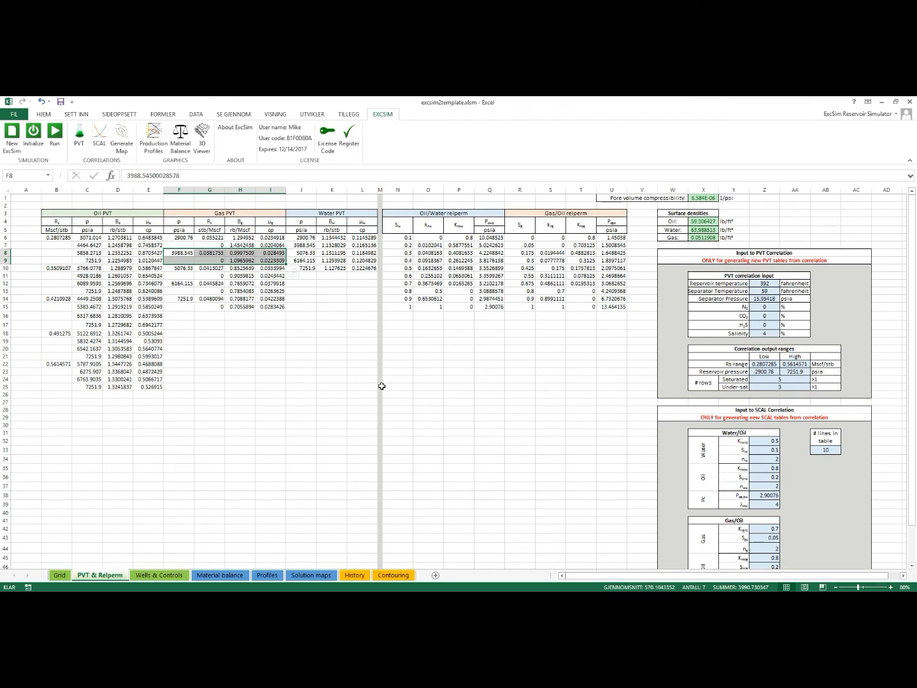
# Select the Water PVT table to examine it, and inspect the water viscosity in L7
pyautogui.moveTo(332, 214); pyautogui.dragTo(336, 269)
pyautogui.click(333, 310)
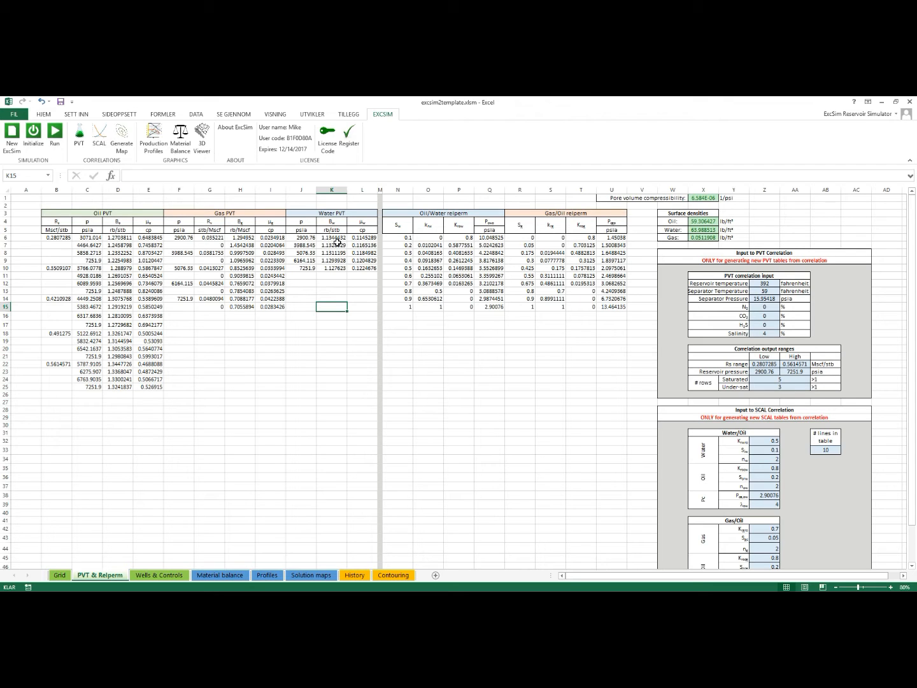
pyautogui.click(360, 244)
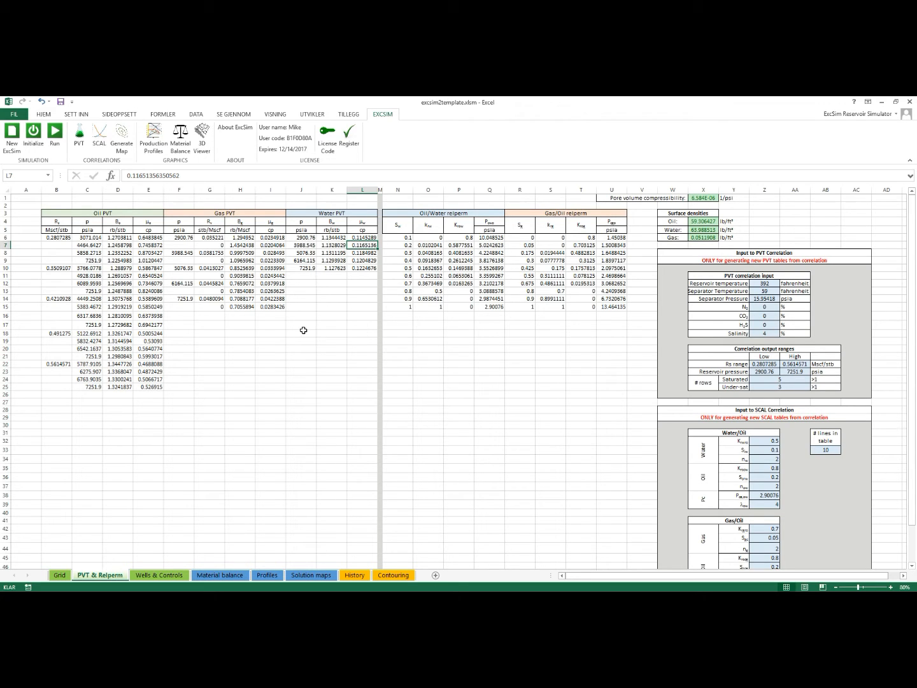
# Examine the Oil/Water relperm table, selecting its water saturation, relative permeability and capillary pressure columns one by one
pyautogui.moveTo(461, 213); pyautogui.dragTo(461, 267)
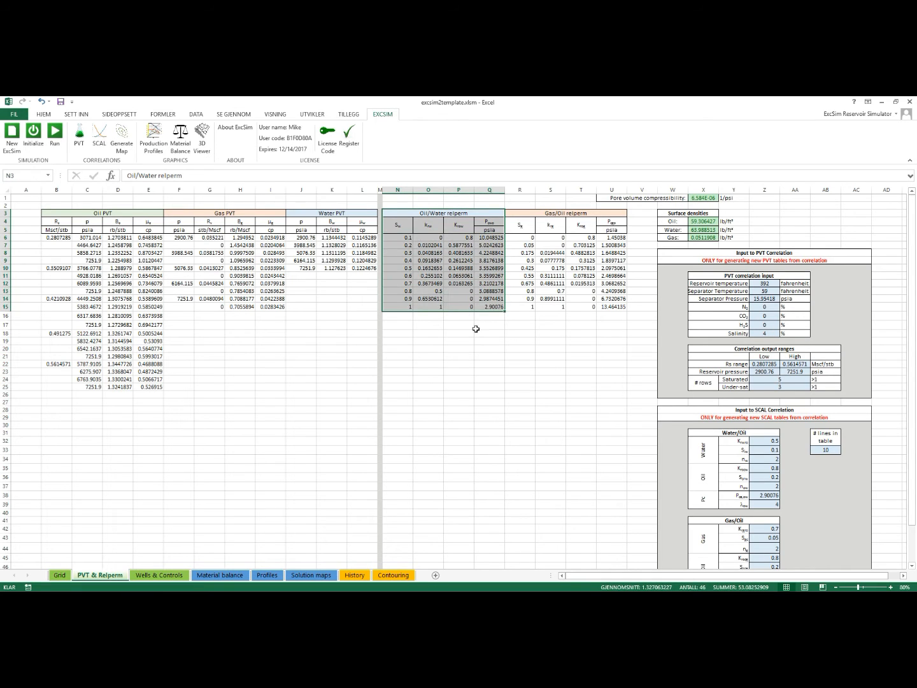
pyautogui.click(431, 250)
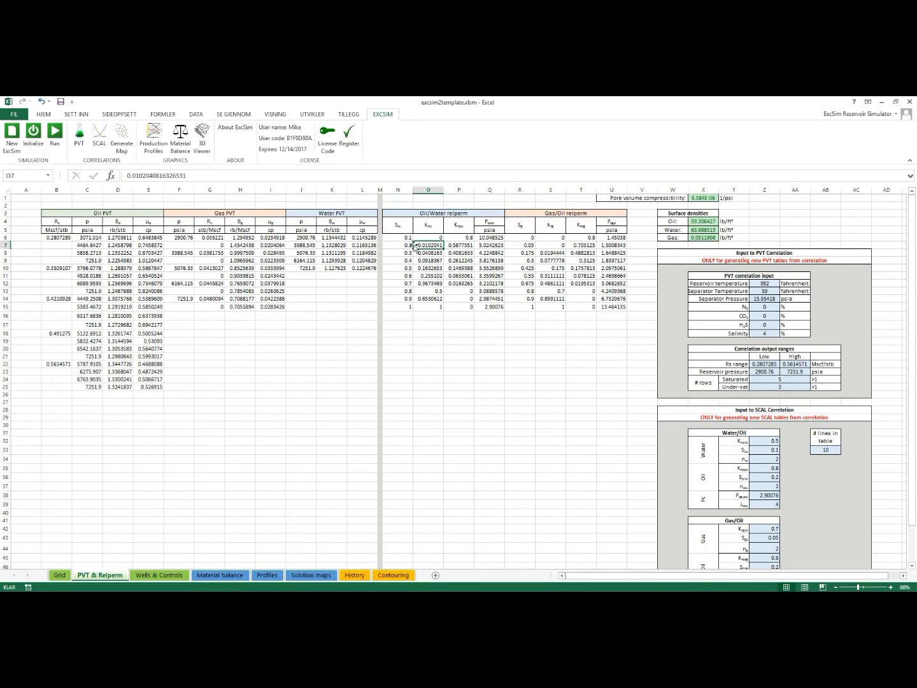
pyautogui.moveTo(406, 239); pyautogui.dragTo(408, 307)
pyautogui.moveTo(431, 238); pyautogui.dragTo(430, 309)
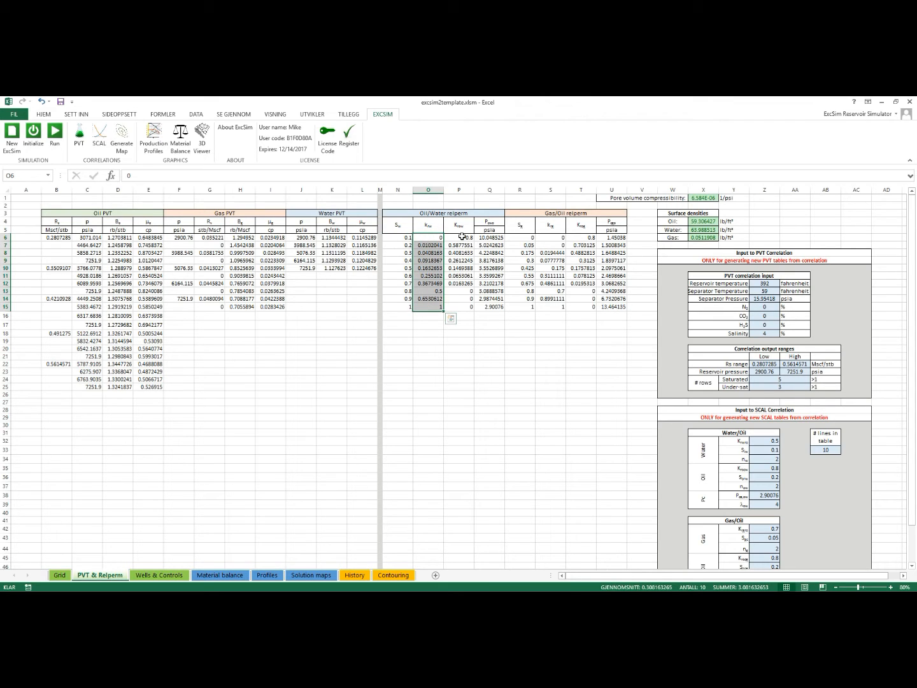
pyautogui.moveTo(462, 237); pyautogui.dragTo(462, 308)
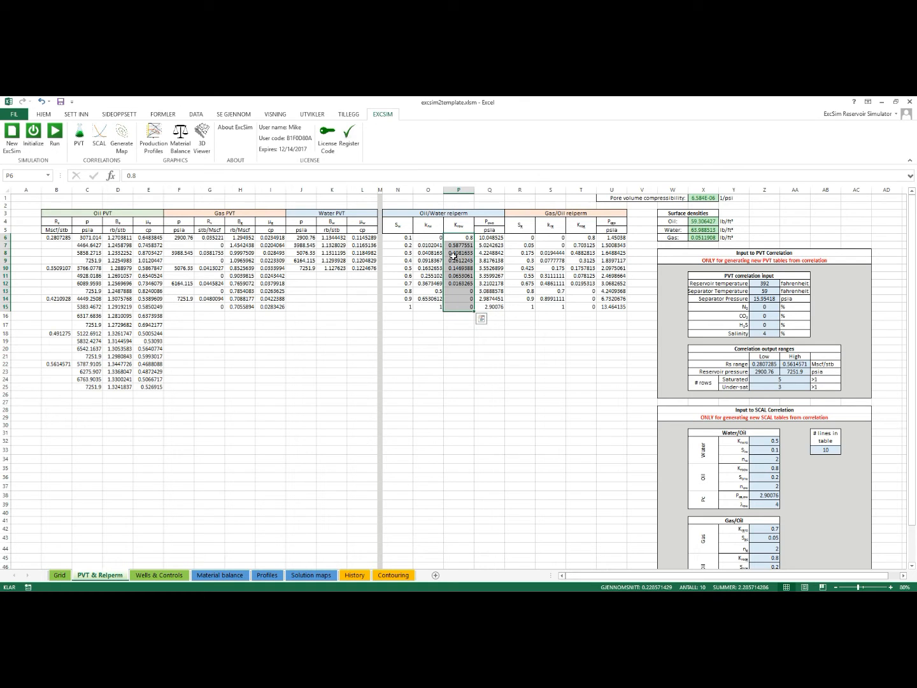
pyautogui.moveTo(494, 237); pyautogui.dragTo(489, 307)
# Select the Gas/Oil relperm table to examine it, and clear the selection
pyautogui.moveTo(569, 213); pyautogui.dragTo(567, 315)
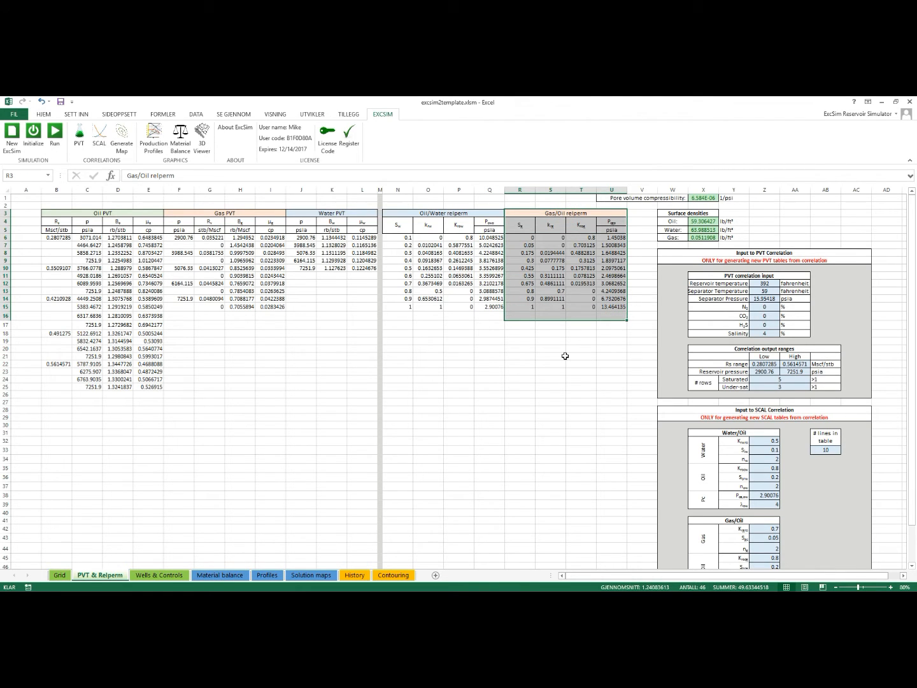
pyautogui.click(320, 414)
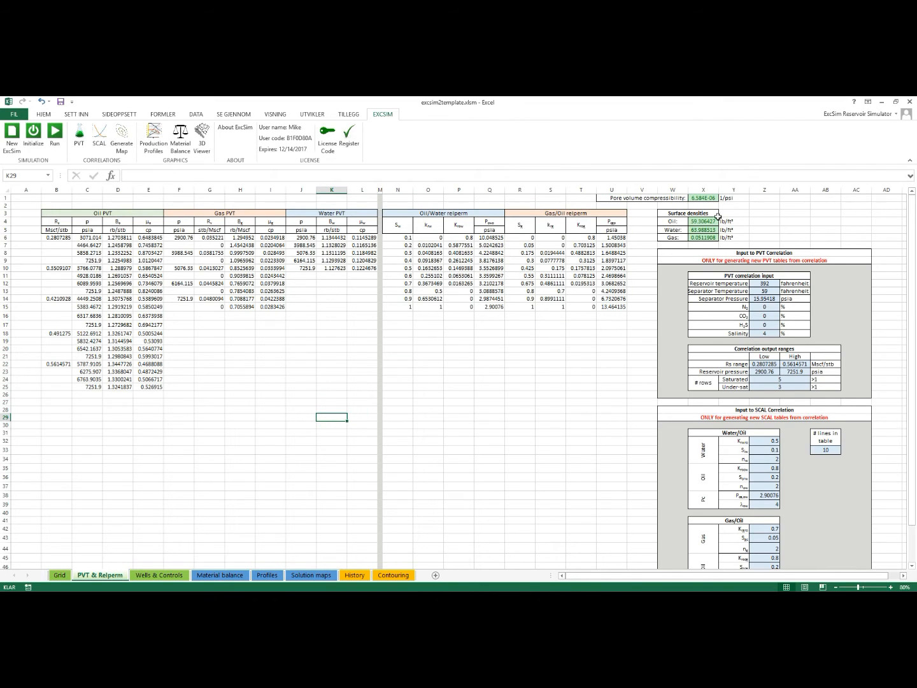
# Delete all values from the Oil, Gas and Water PVT tables in B6:L28, keeping the headers
pyautogui.moveTo(54, 237); pyautogui.dragTo(355, 409)
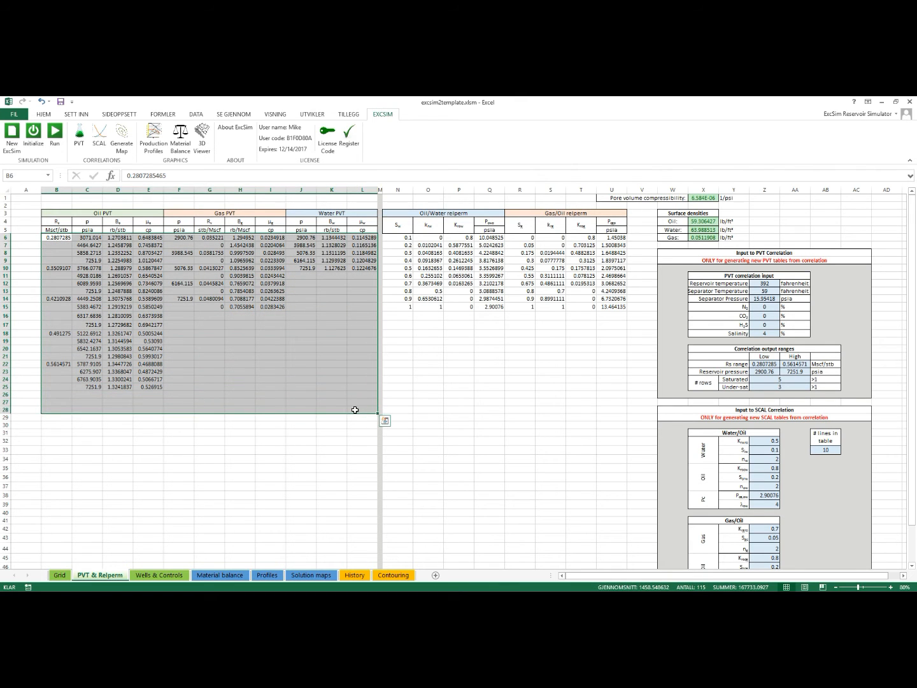
pyautogui.press('Delete')
pyautogui.click(140, 309)
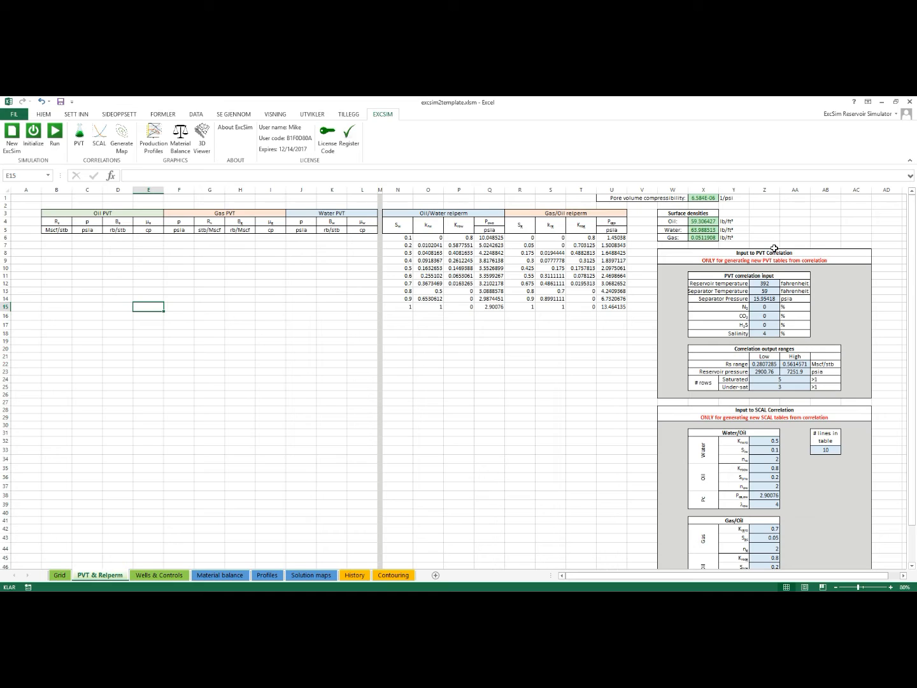
# Examine the inputs that feed the PVT correlation, including the reservoir temperature and the oil, water and gas surface densities
pyautogui.moveTo(773, 250); pyautogui.dragTo(770, 395)
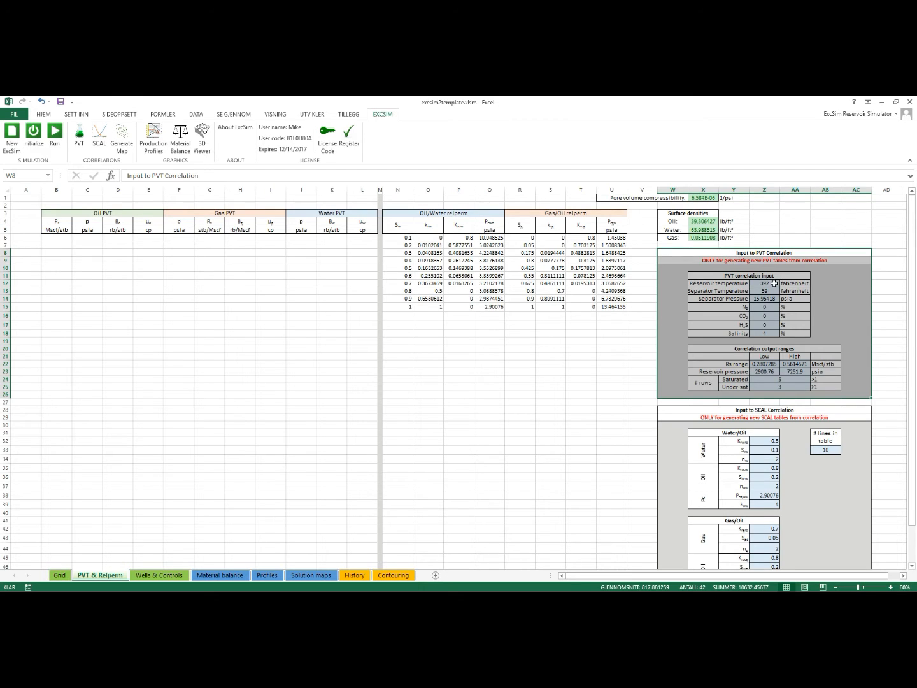
pyautogui.click(774, 282)
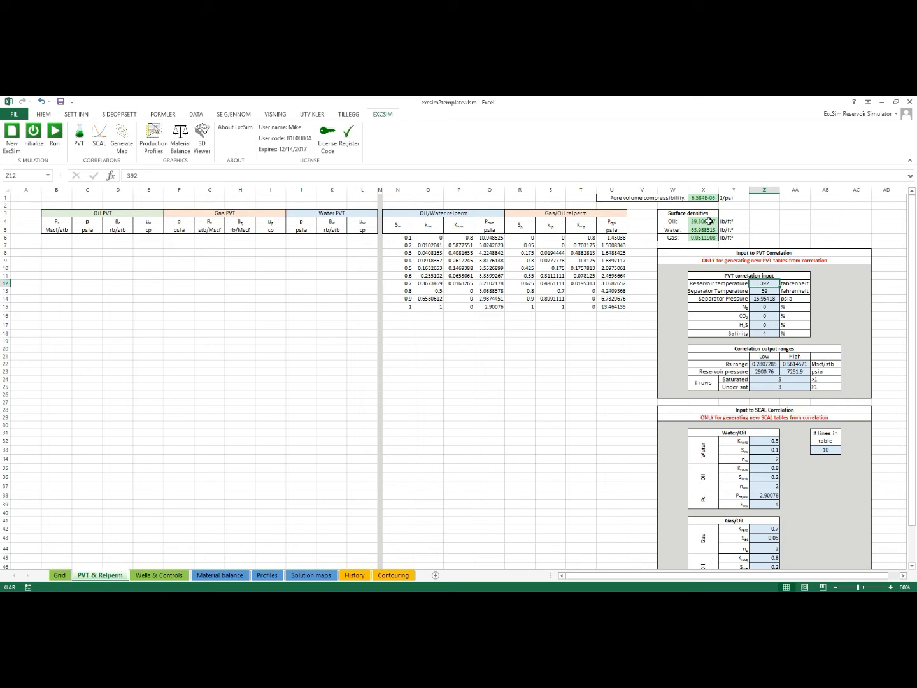
pyautogui.moveTo(708, 221); pyautogui.dragTo(704, 237)
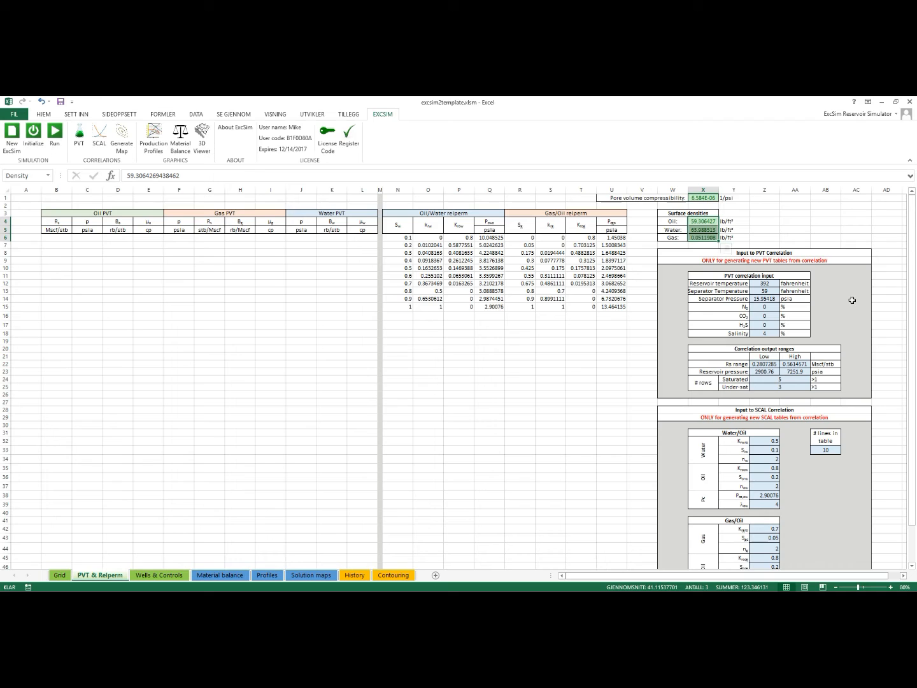
pyautogui.click(806, 228)
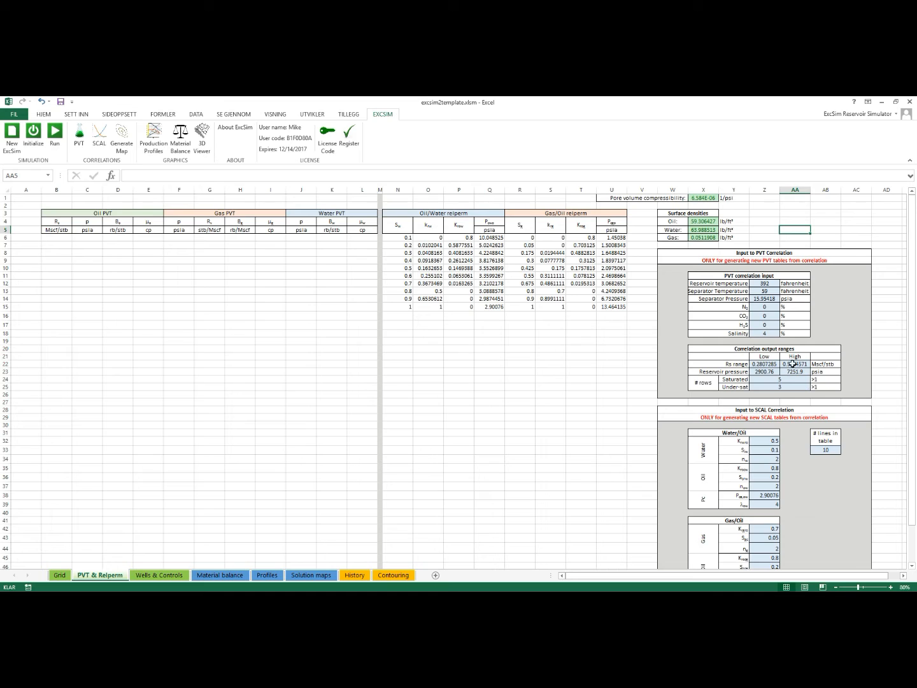
pyautogui.moveTo(756, 364); pyautogui.dragTo(799, 363)
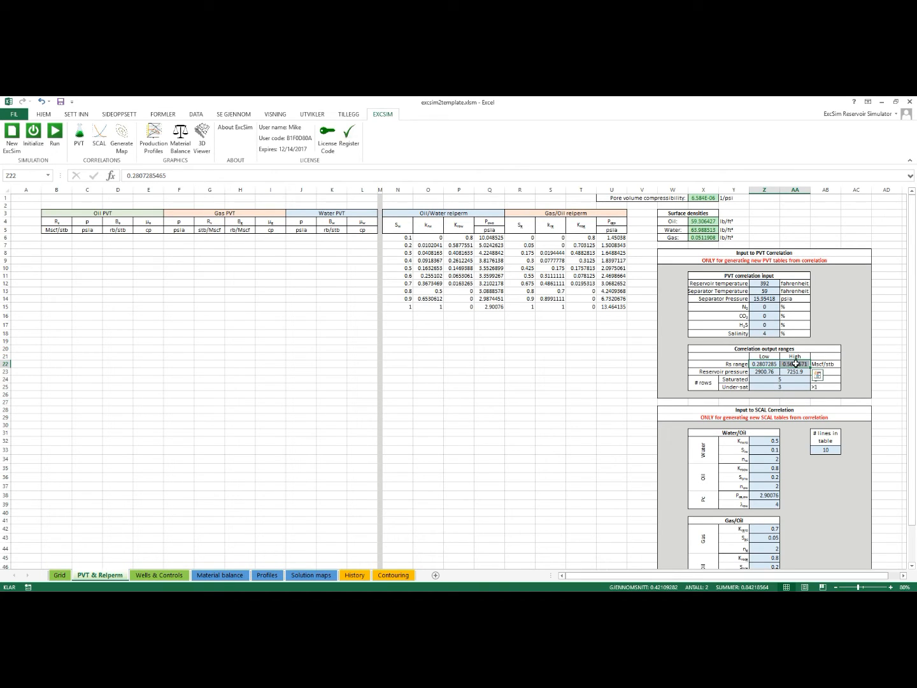
pyautogui.write('0.6')
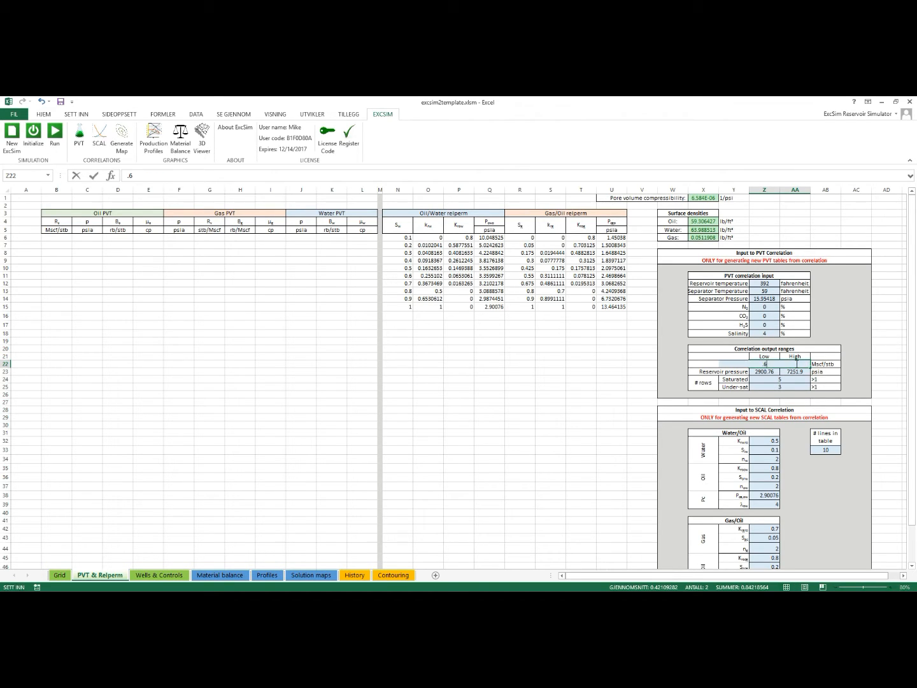
pyautogui.press('Return')
pyautogui.click(801, 364)
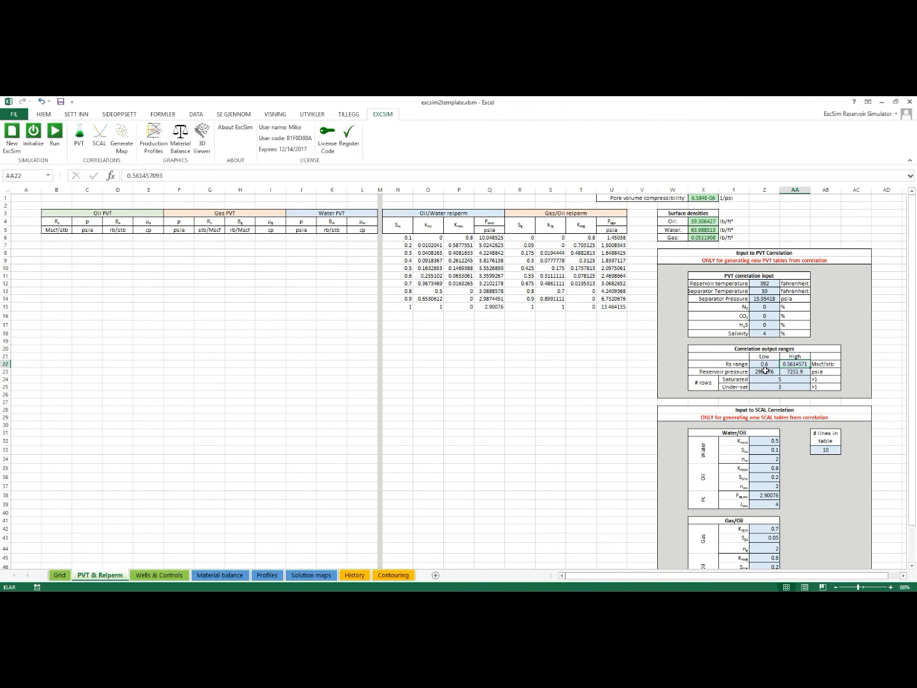
pyautogui.hotkey('ctrl', 'z')
# Set the Rs range in the correlation output ranges to a high of 0.6 and a low of 0.2 Mscf/stb
pyautogui.click(797, 362)
pyautogui.write('0.6')
pyautogui.press('Return')
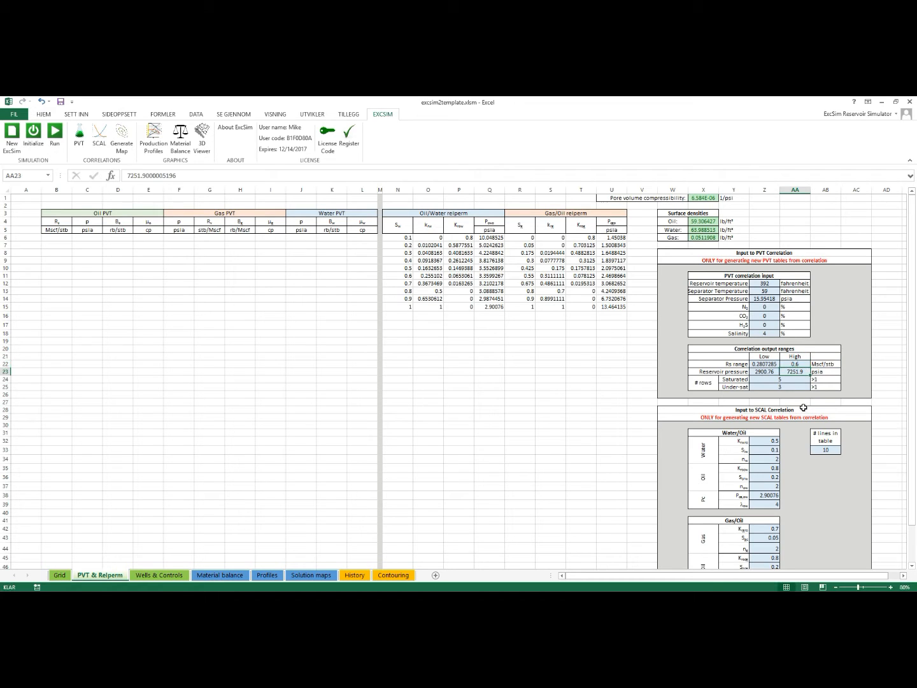
pyautogui.click(768, 364)
pyautogui.write('.2')
pyautogui.press('Return')
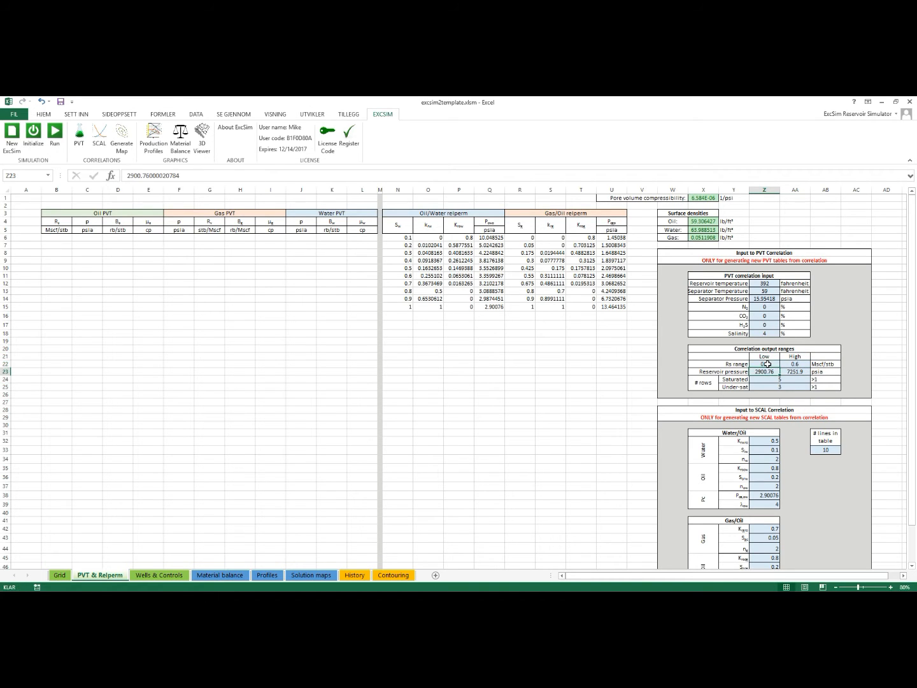
# Set the high reservoir pressure to 7500 psia and the number of under-saturated rows to 5 in the correlation output ranges
pyautogui.click(796, 372)
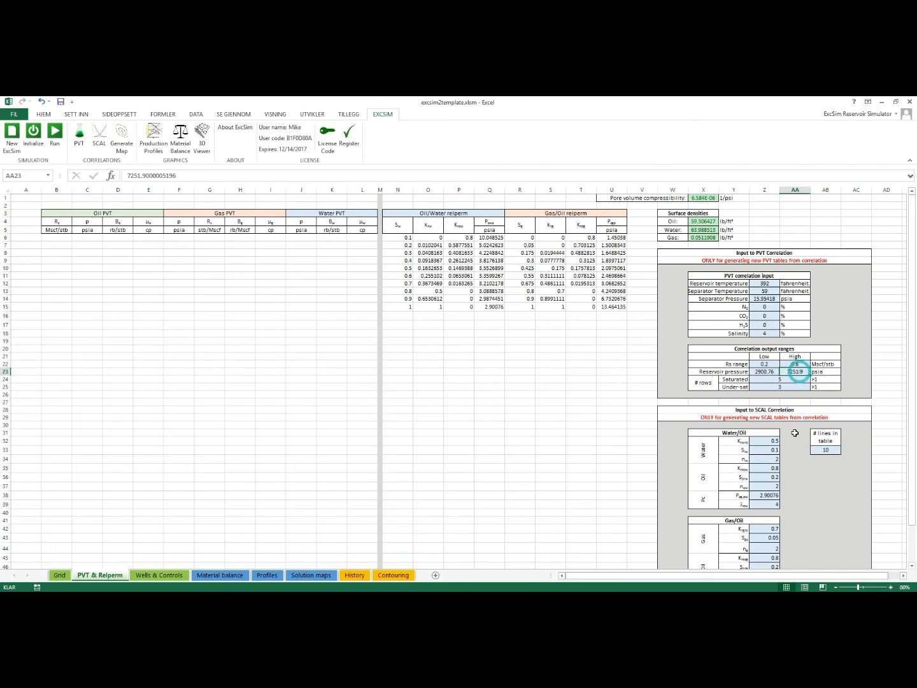
pyautogui.write('7500')
pyautogui.press('Return')
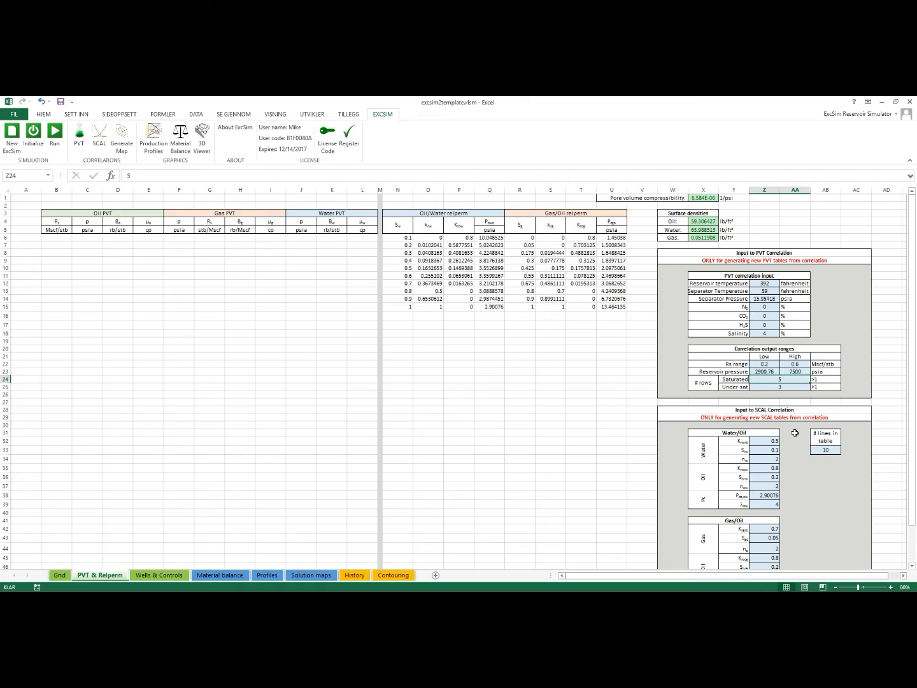
pyautogui.click(788, 388)
pyautogui.write('5')
pyautogui.press('Return')
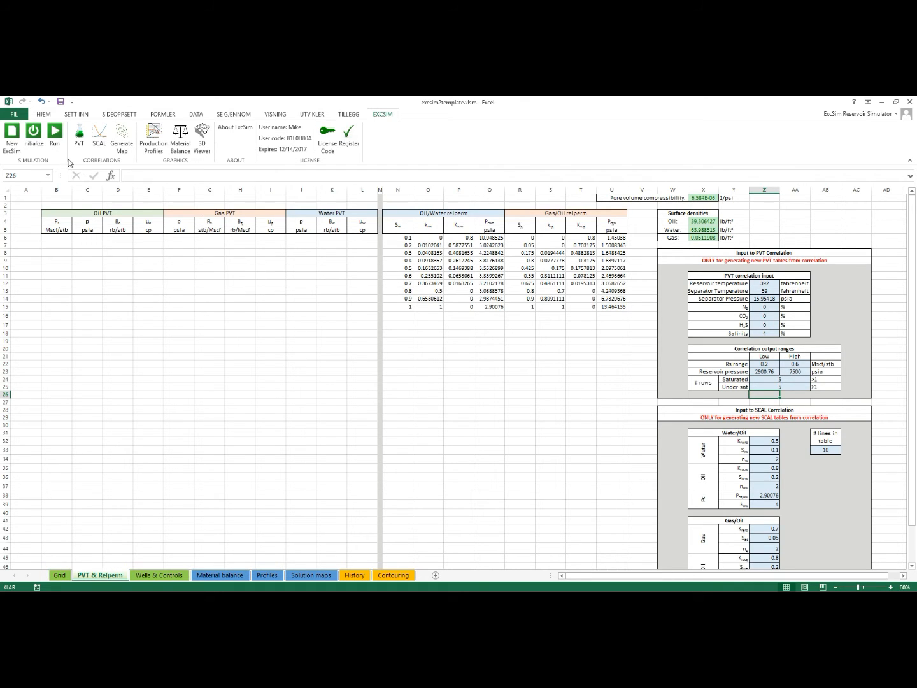
# Generate the PVT tables from the correlation, and check the Rs entries and under-saturated rows of the Oil PVT table
pyautogui.click(79, 137)
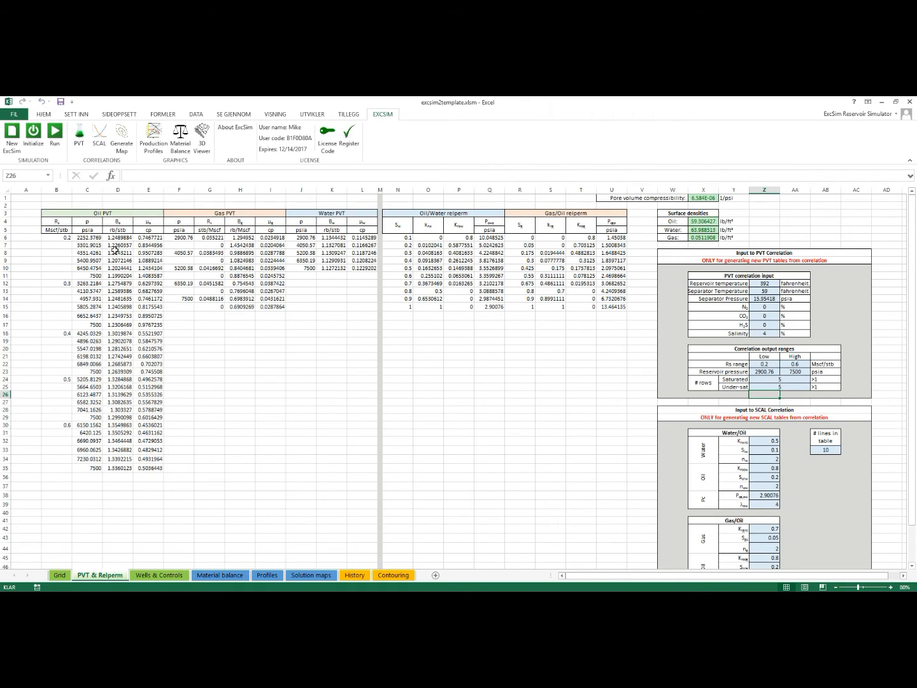
pyautogui.click(70, 240)
pyautogui.click(64, 283)
pyautogui.click(62, 334)
pyautogui.click(58, 425)
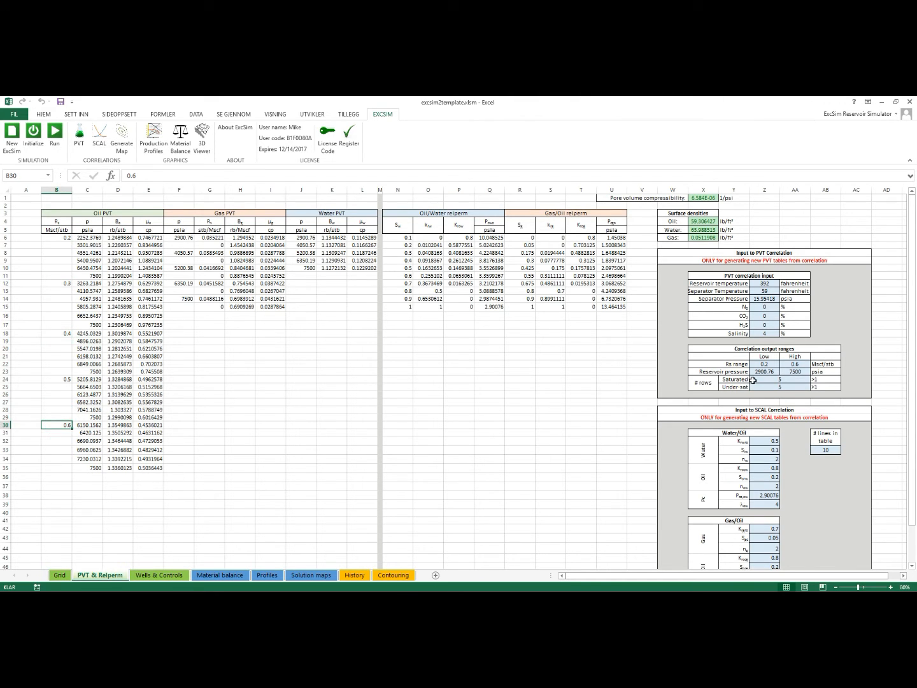
pyautogui.moveTo(81, 244); pyautogui.dragTo(153, 274)
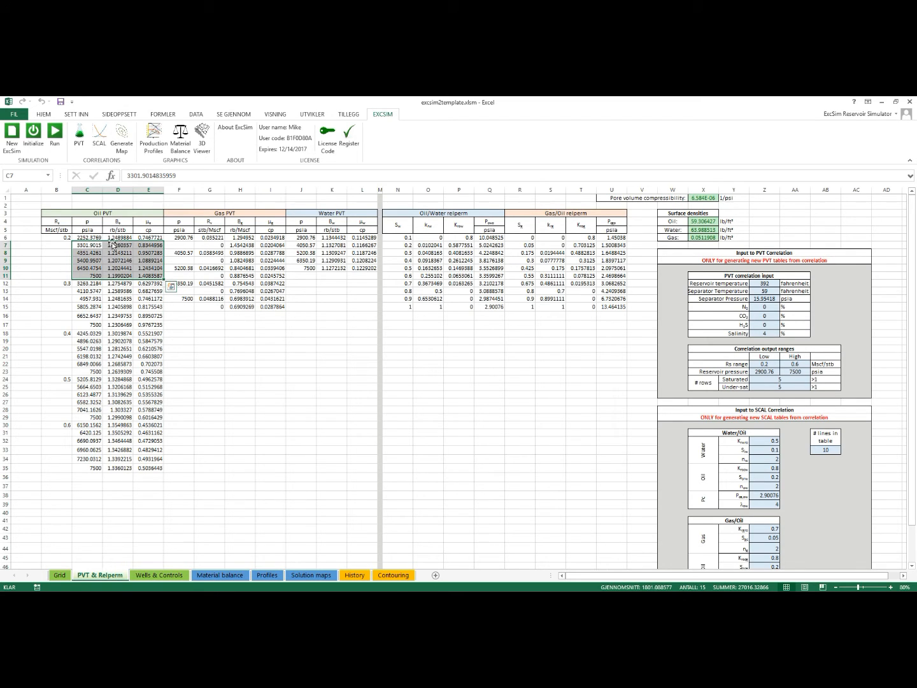
pyautogui.click(427, 364)
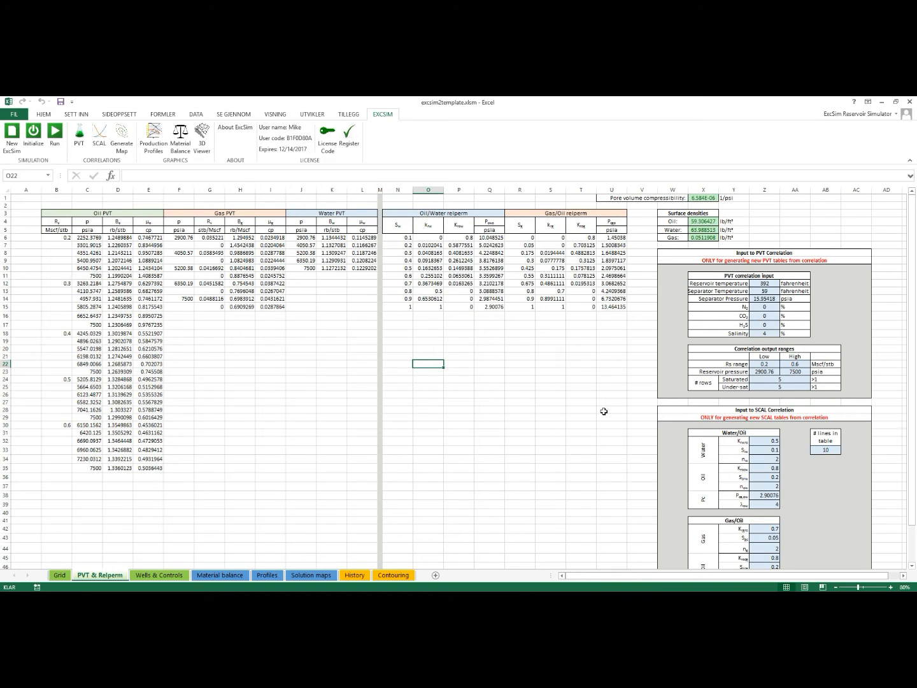
# Examine the Input to SCAL Correlation section with its Water/Oil and Gas/Oil parameters
pyautogui.scroll(-4, 753, 376)
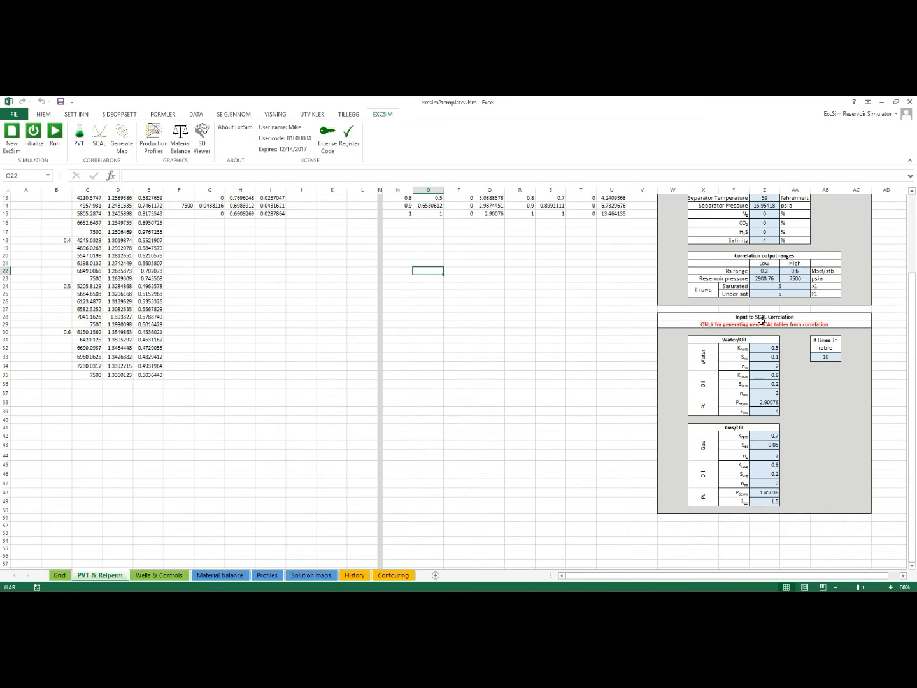
pyautogui.moveTo(767, 317); pyautogui.dragTo(764, 513)
pyautogui.scroll(4, 533, 425)
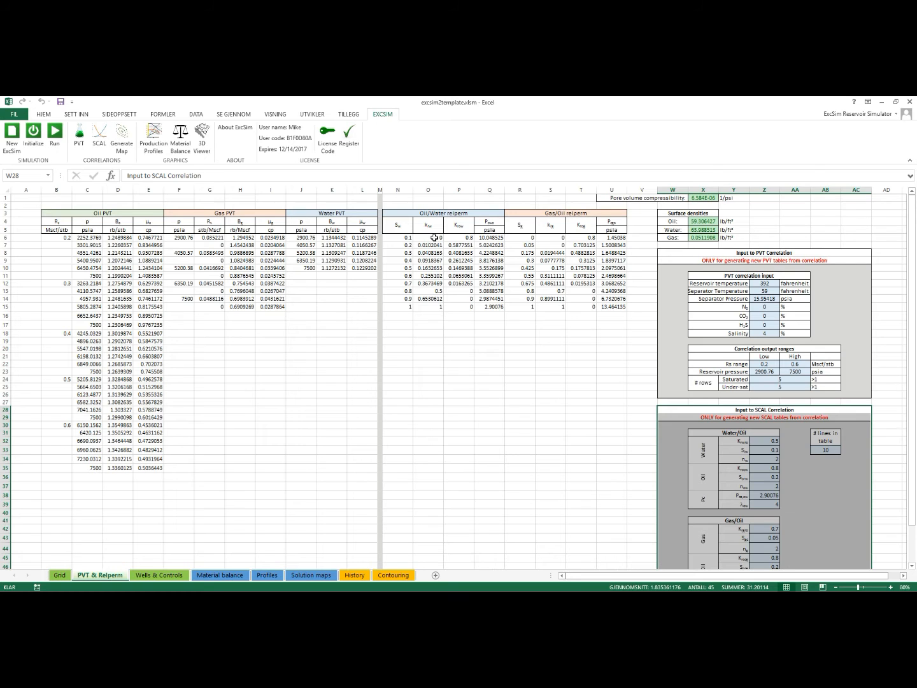
pyautogui.click(847, 503)
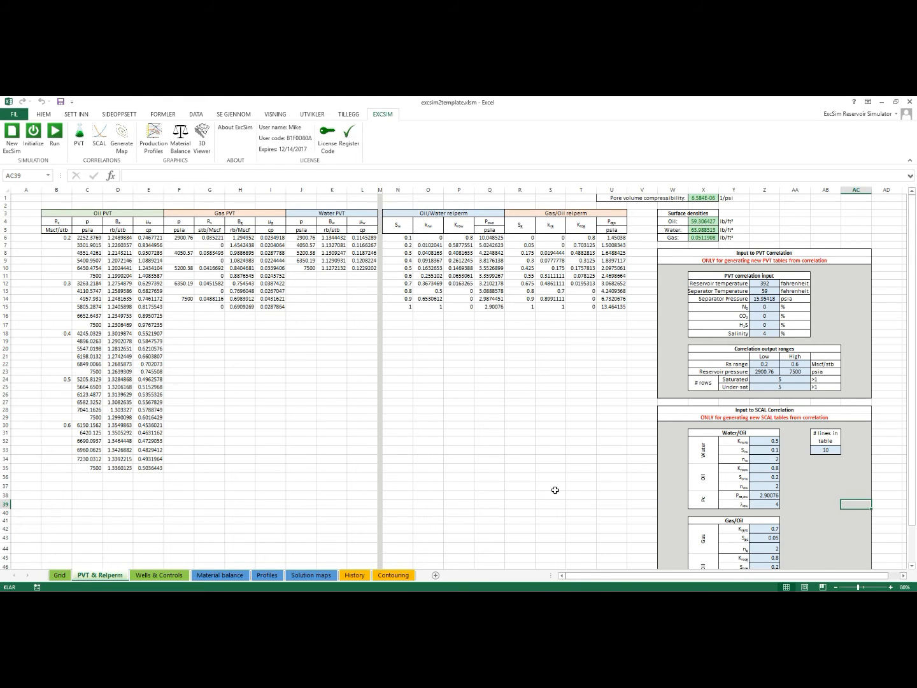
# Set the number of lines in the SCAL table to 25 and generate new relperm tables from the SCAL correlation
pyautogui.scroll(-2, 555, 489)
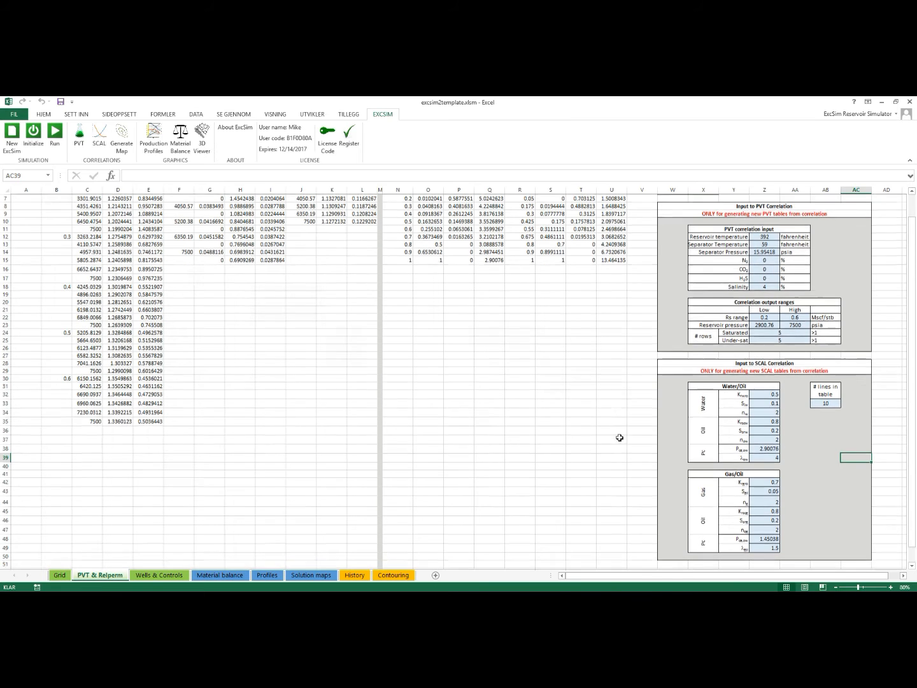
pyautogui.scroll(1, 619, 437)
pyautogui.click(825, 427)
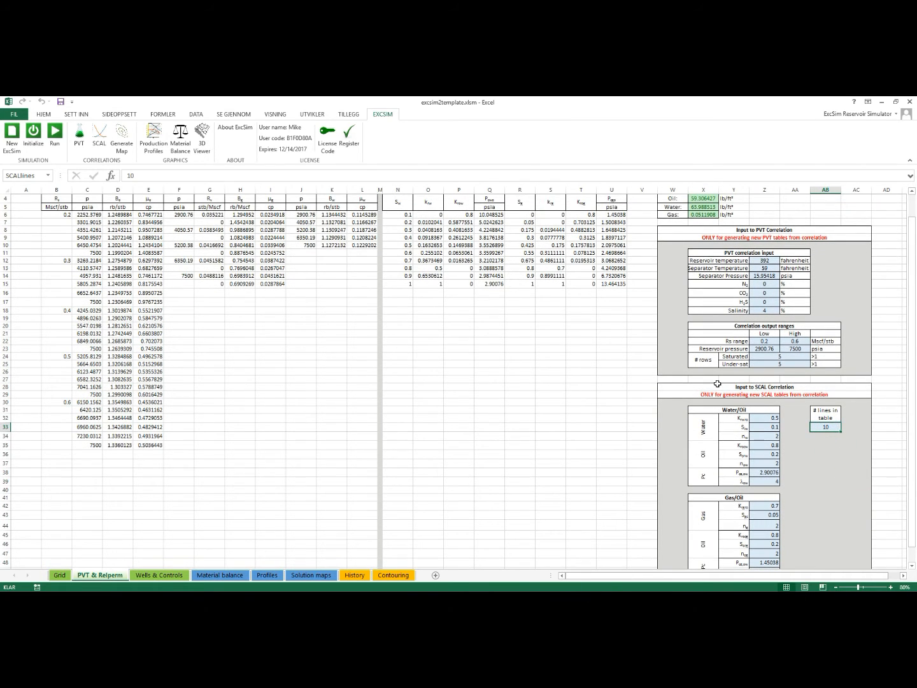
pyautogui.write('25')
pyautogui.press('Return')
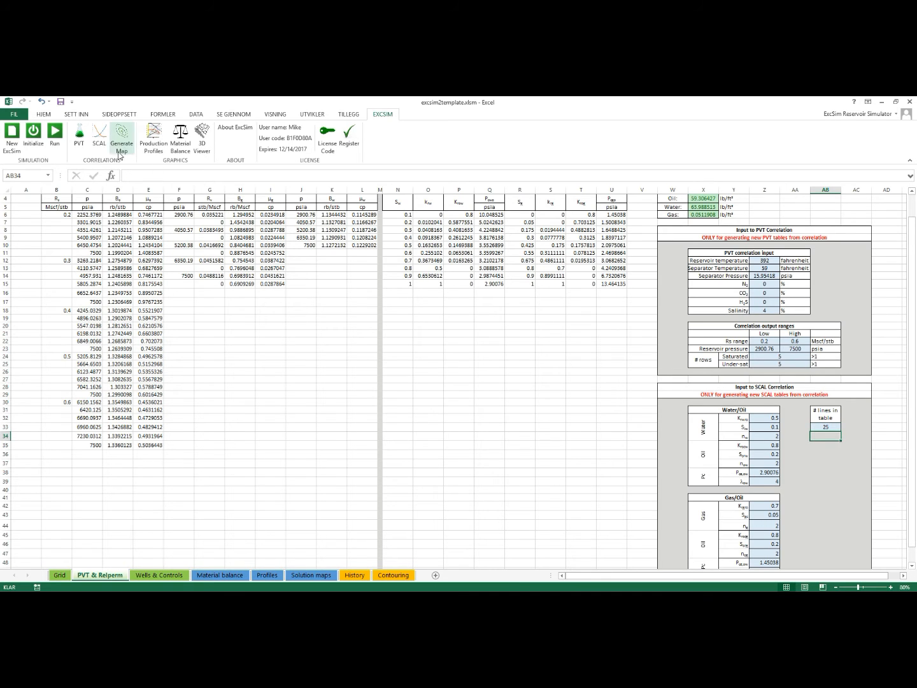
pyautogui.click(99, 139)
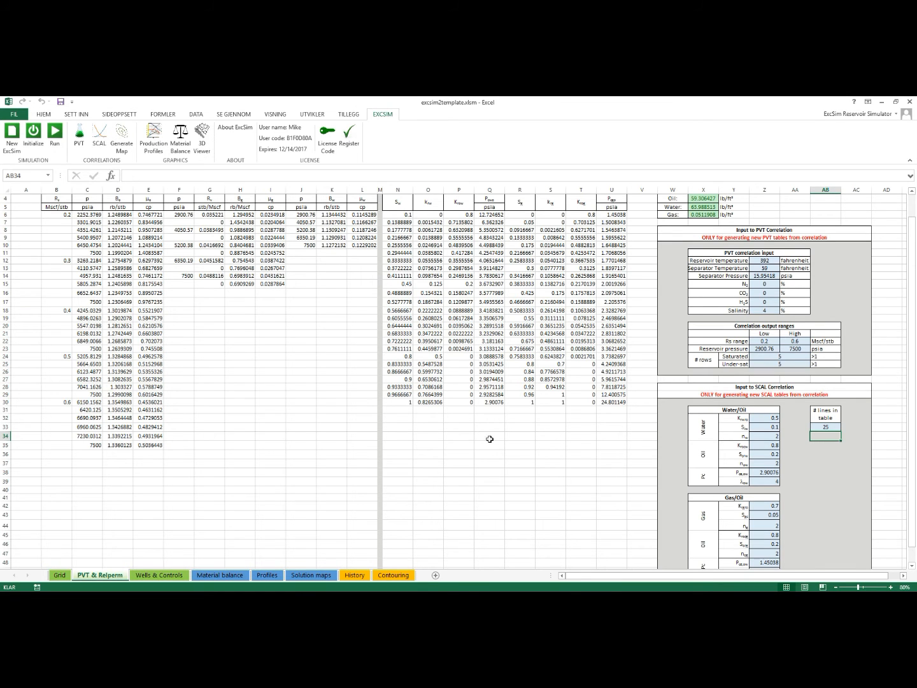
pyautogui.scroll(1, 489, 439)
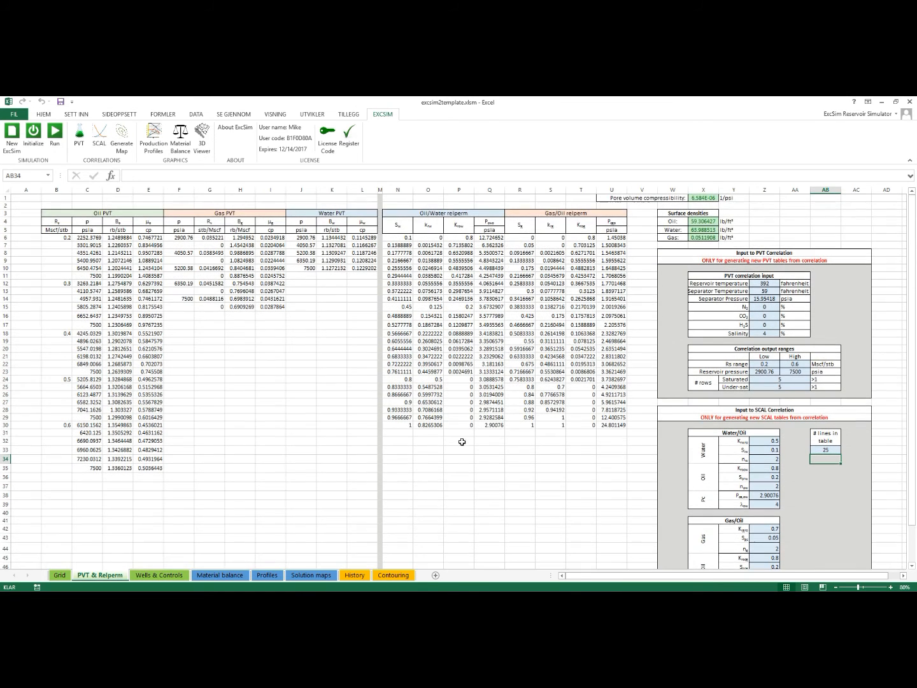
# Open the Wells & Controls sheet and examine the well data table's well name column
pyautogui.click(156, 577)
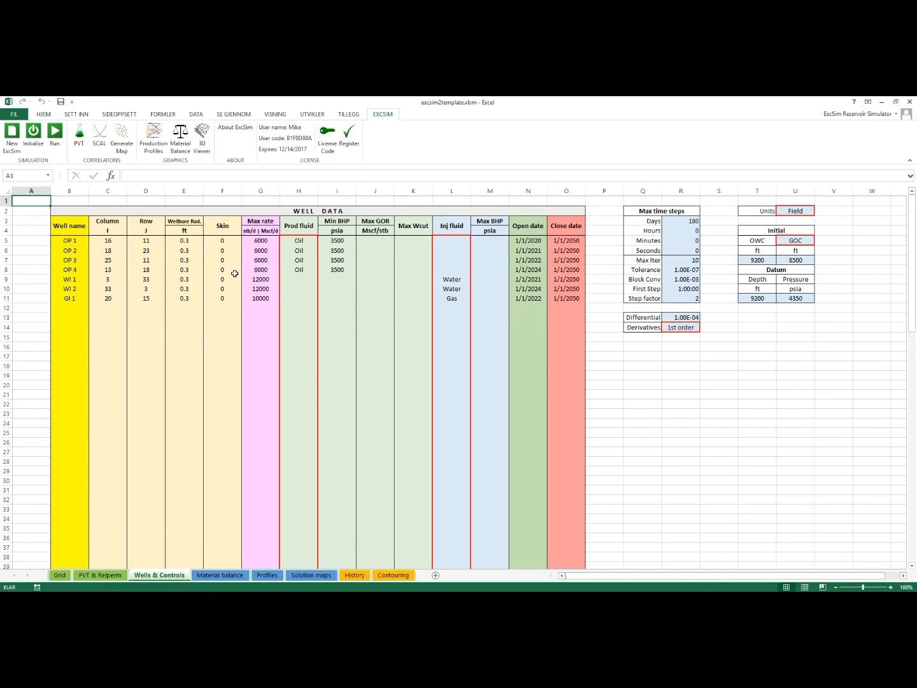
pyautogui.click(144, 211)
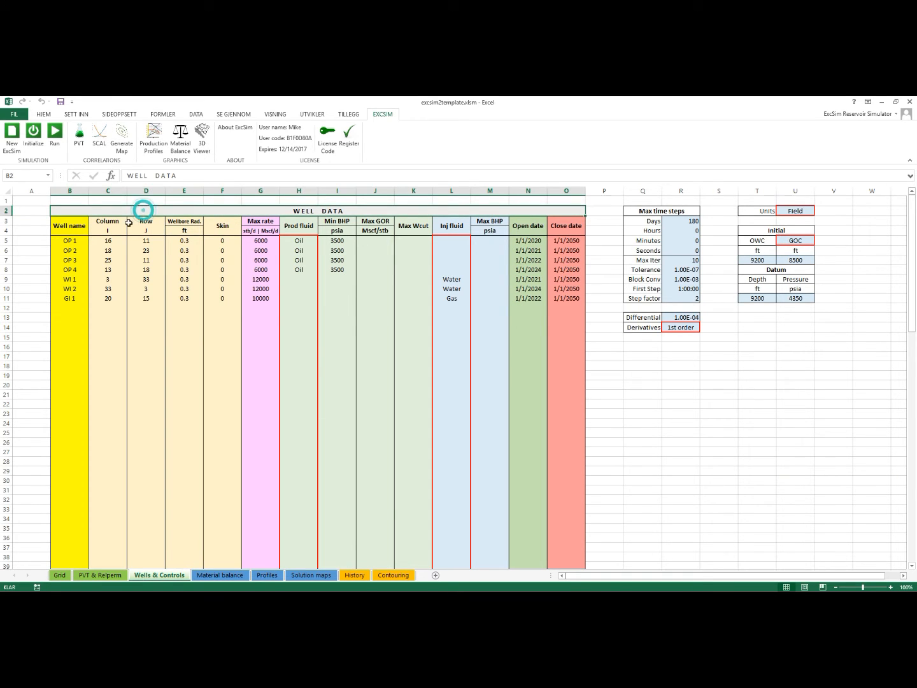
pyautogui.click(63, 243)
pyautogui.moveTo(67, 240); pyautogui.dragTo(69, 357)
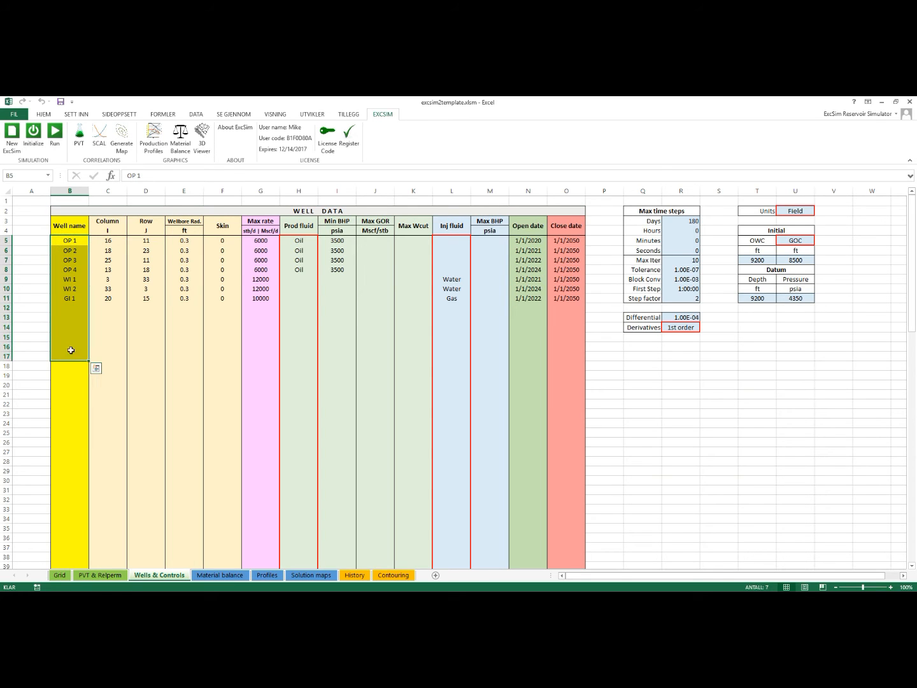
# Examine well OP 1's column and row location, wellbore radius, skin and maximum rate
pyautogui.click(110, 240)
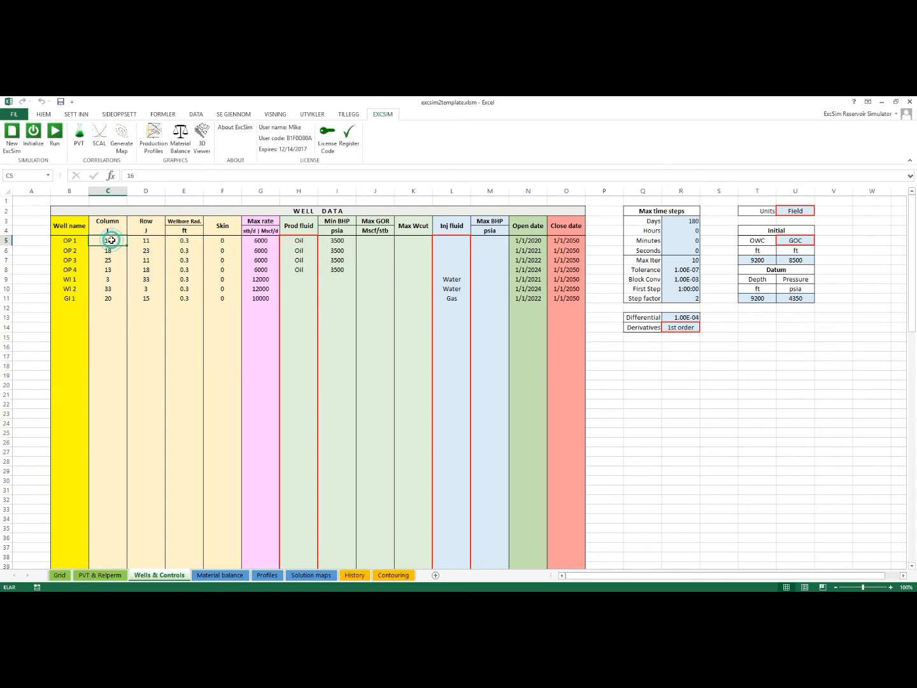
pyautogui.click(147, 242)
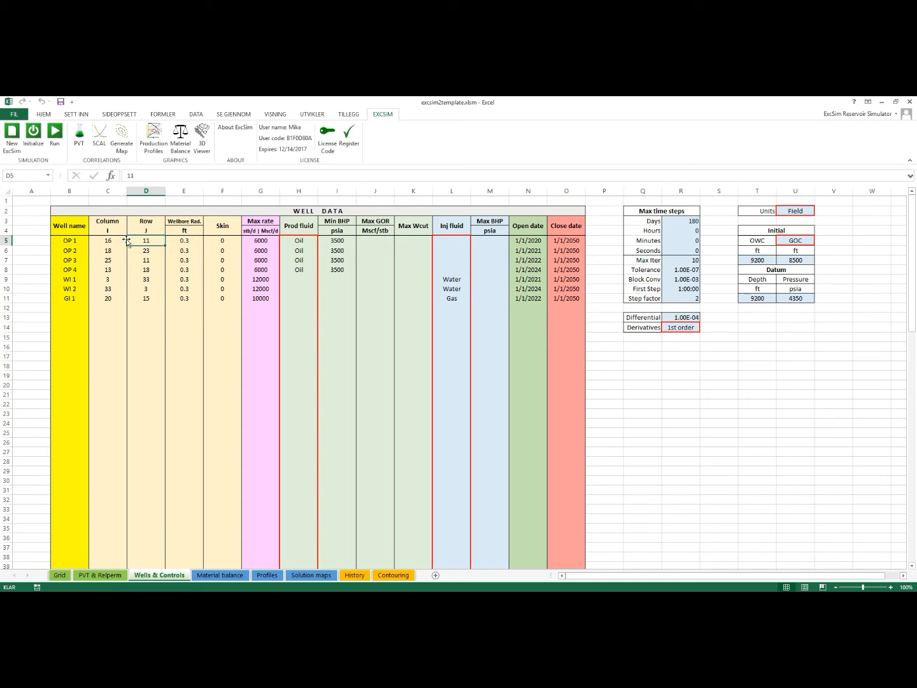
pyautogui.moveTo(106, 241); pyautogui.dragTo(141, 241)
pyautogui.click(192, 240)
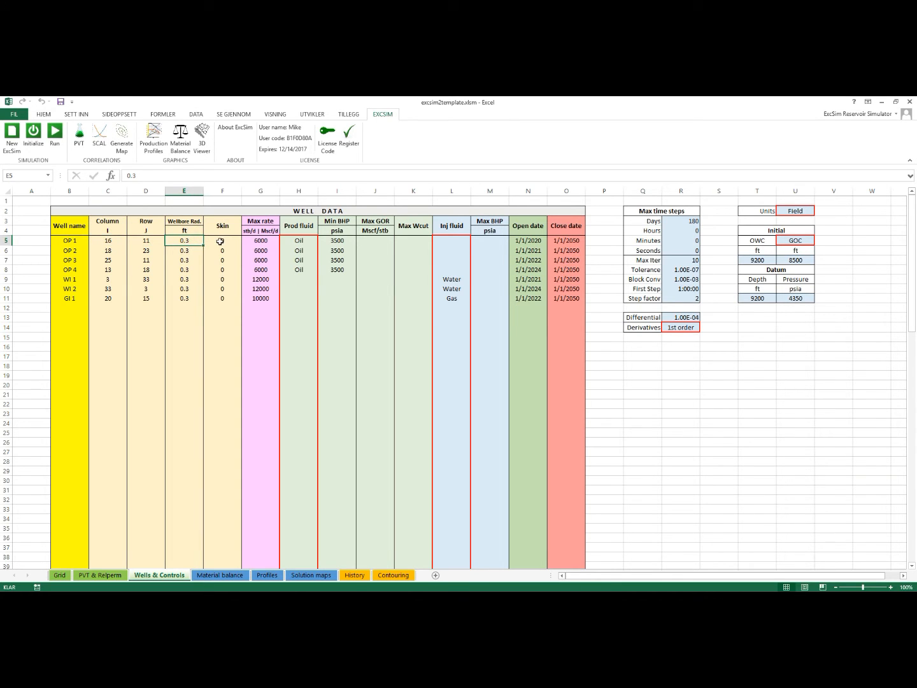
pyautogui.click(231, 241)
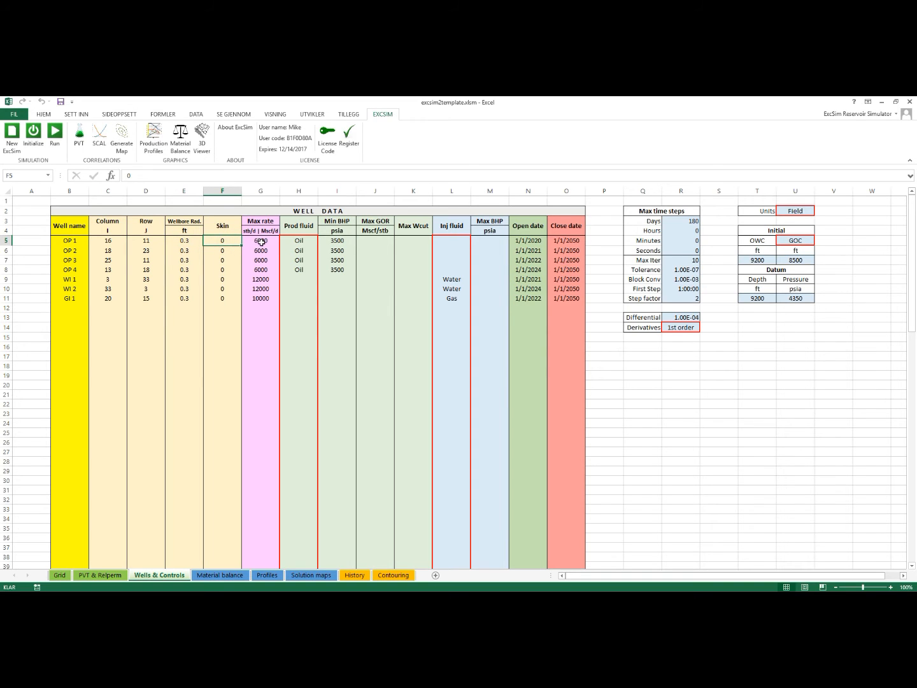
pyautogui.click(264, 240)
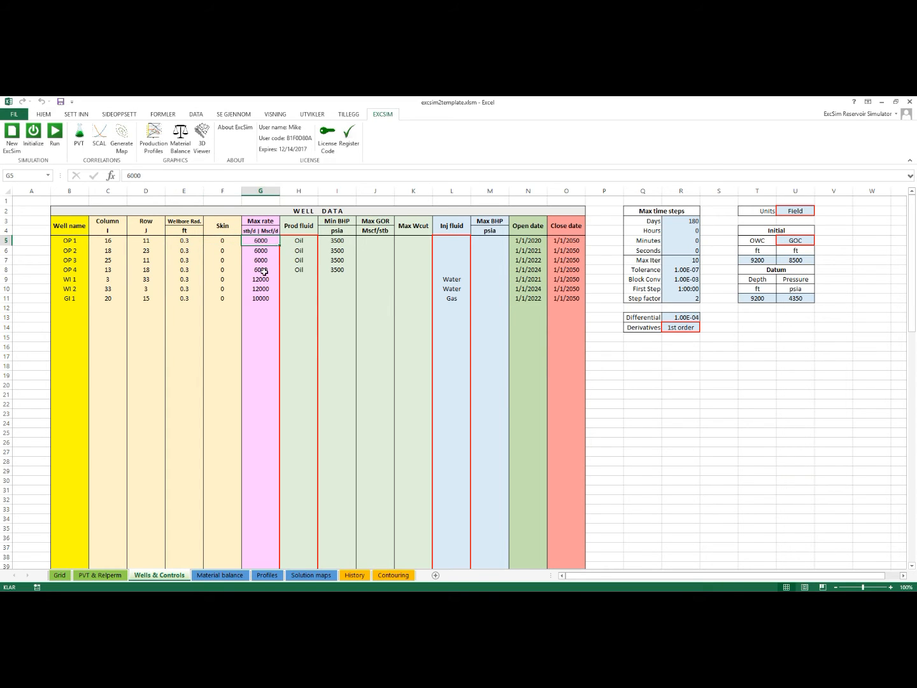
# Try Gas as the production fluid of well OP 1, and switch it back to Oil
pyautogui.click(302, 240)
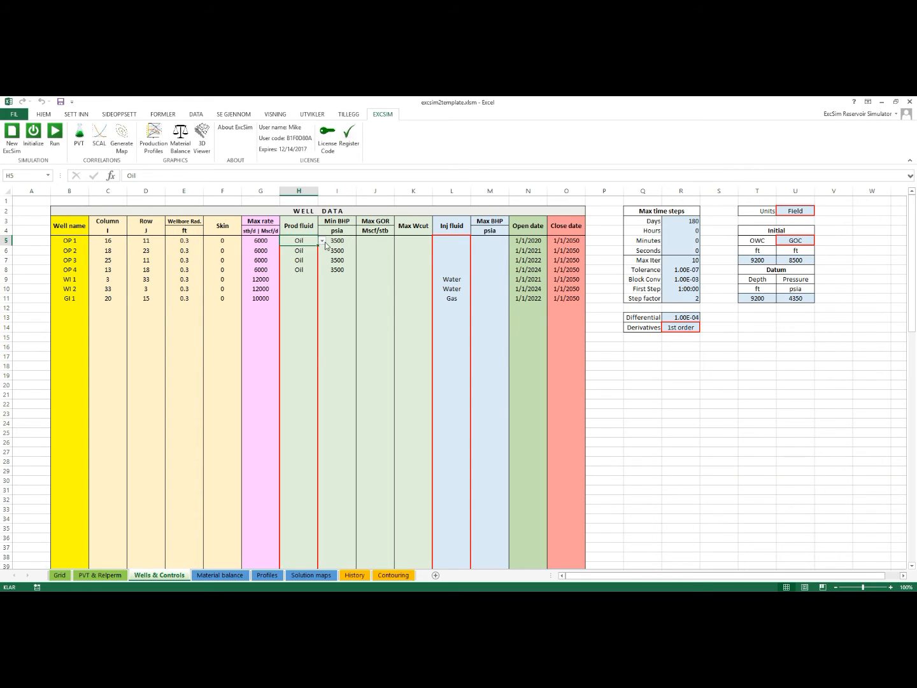
pyautogui.click(323, 241)
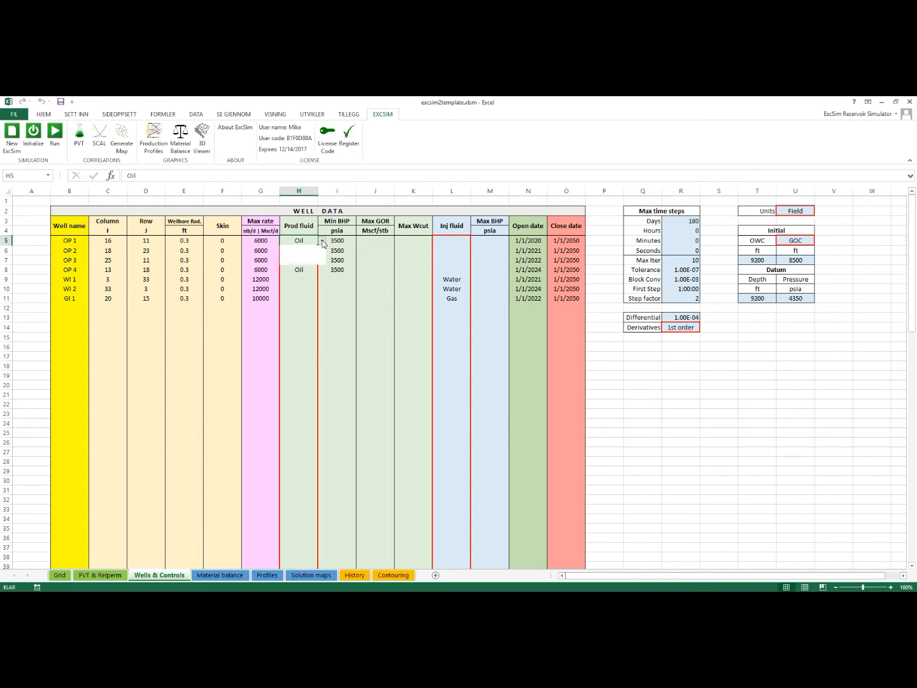
pyautogui.click(306, 260)
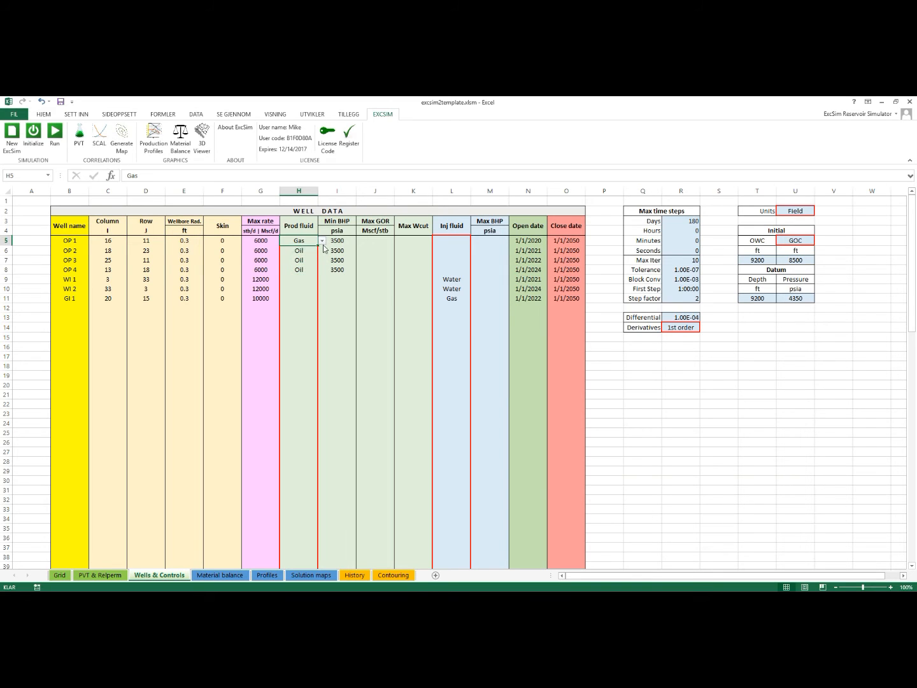
pyautogui.click(322, 240)
pyautogui.click(302, 250)
# Examine well OP 1's minimum BHP, maximum GOR, maximum water cut, and open and close dates
pyautogui.click(344, 240)
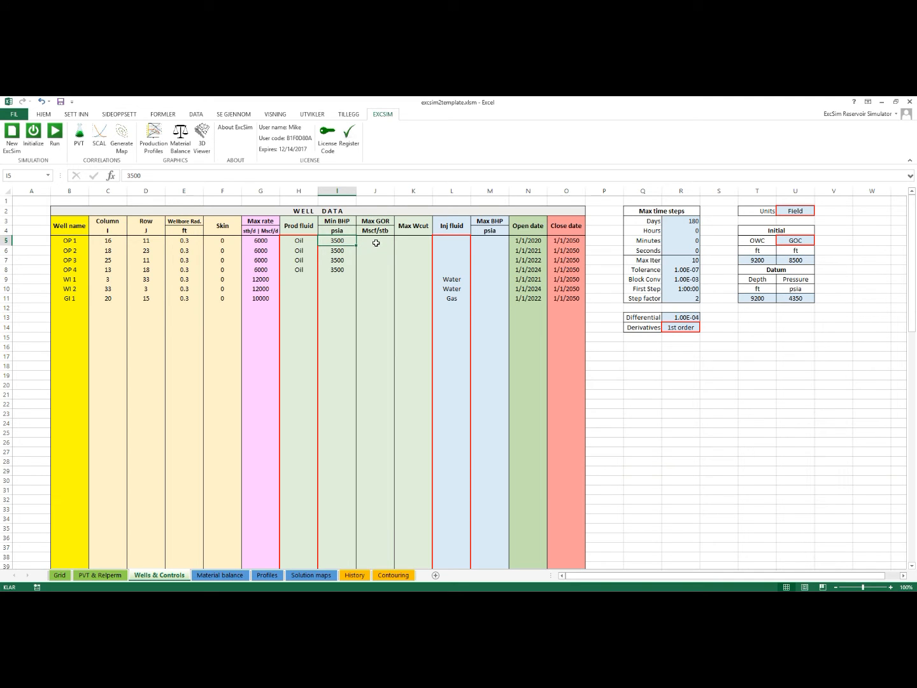
pyautogui.click(376, 243)
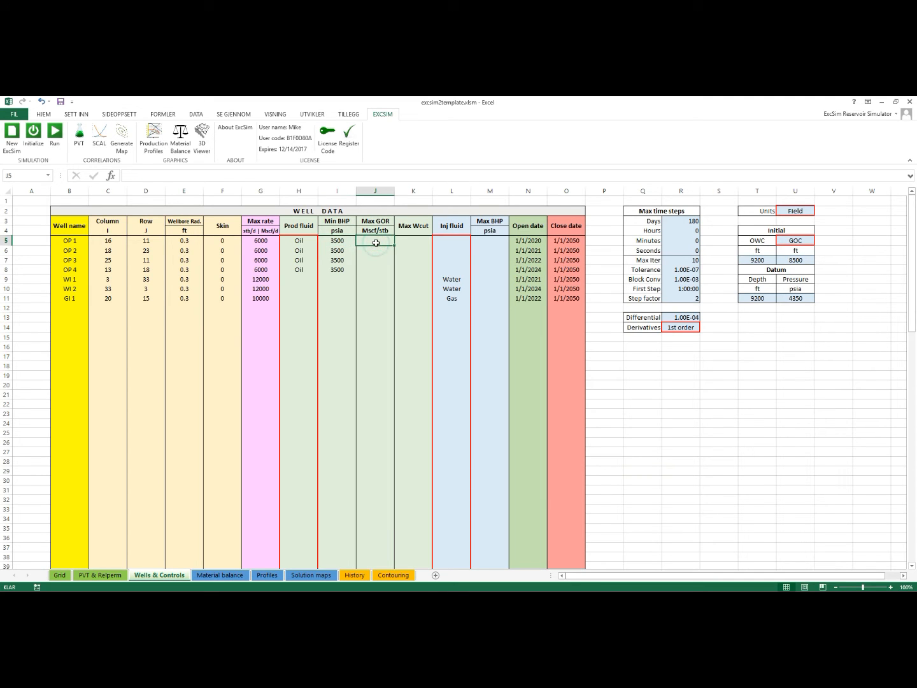
pyautogui.click(417, 243)
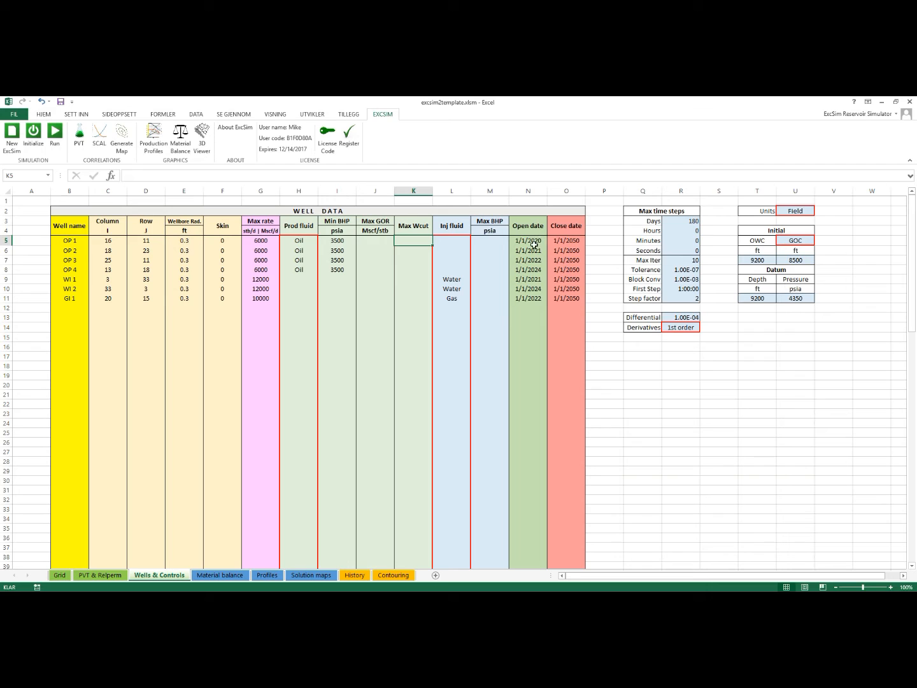
pyautogui.moveTo(519, 241); pyautogui.dragTo(559, 242)
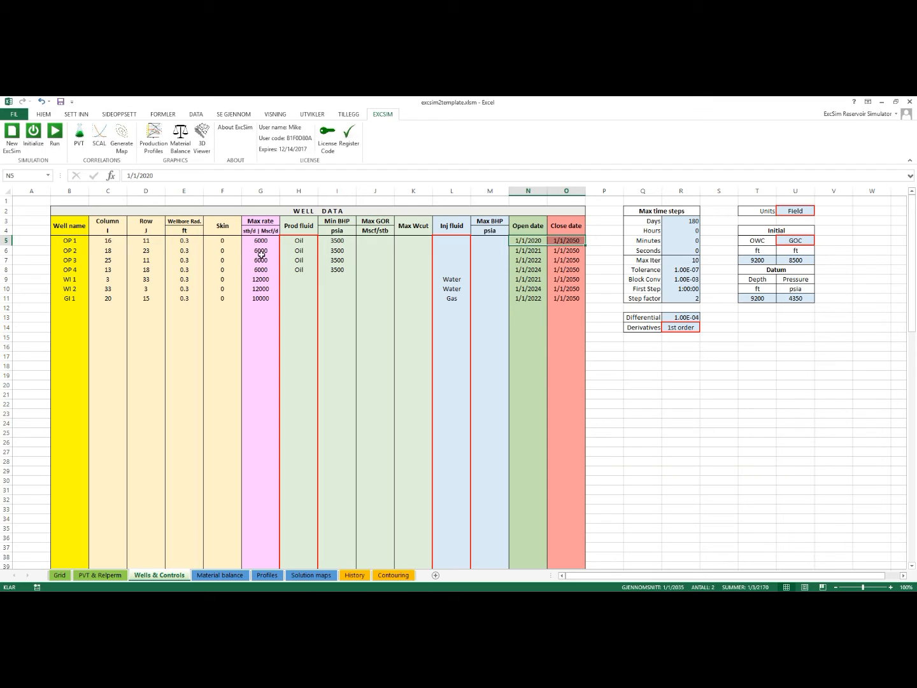
# Examine the maximum rates and minimum BHPs of the four OP production wells
pyautogui.moveTo(263, 240); pyautogui.dragTo(261, 270)
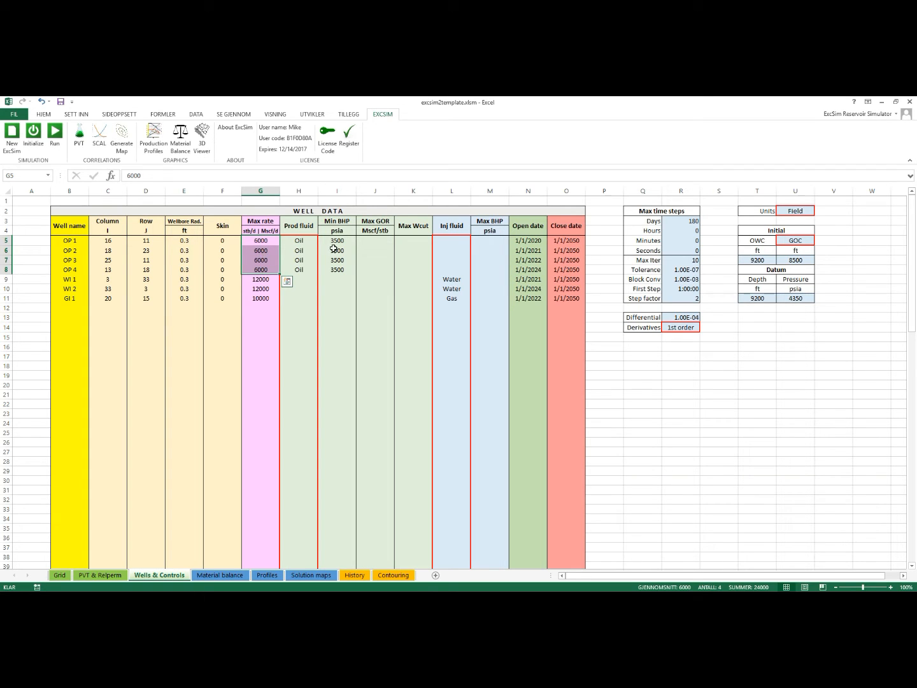
pyautogui.moveTo(341, 239); pyautogui.dragTo(336, 270)
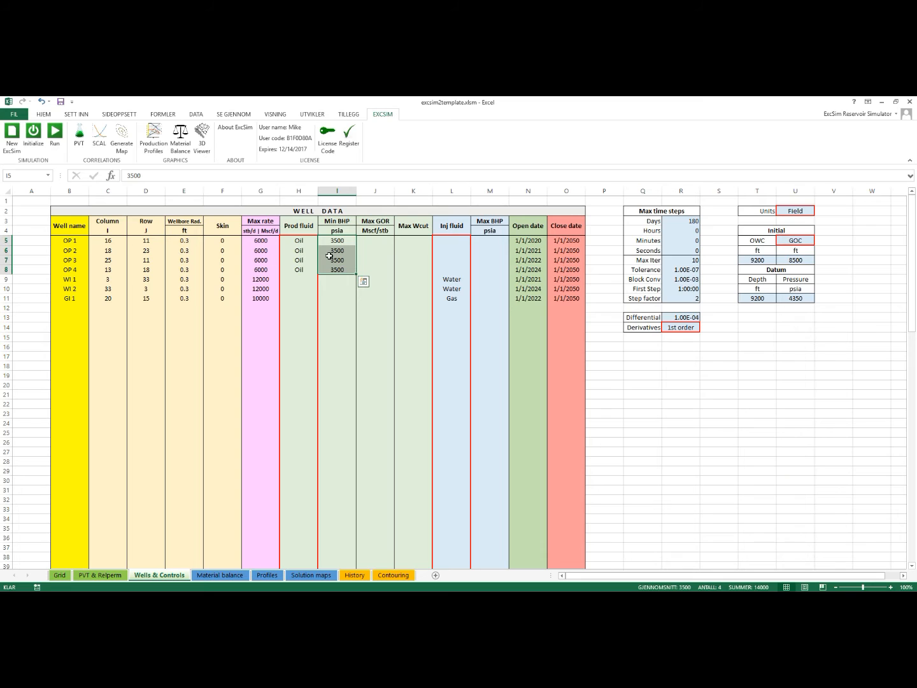
pyautogui.click(261, 270)
pyautogui.moveTo(261, 240); pyautogui.dragTo(260, 268)
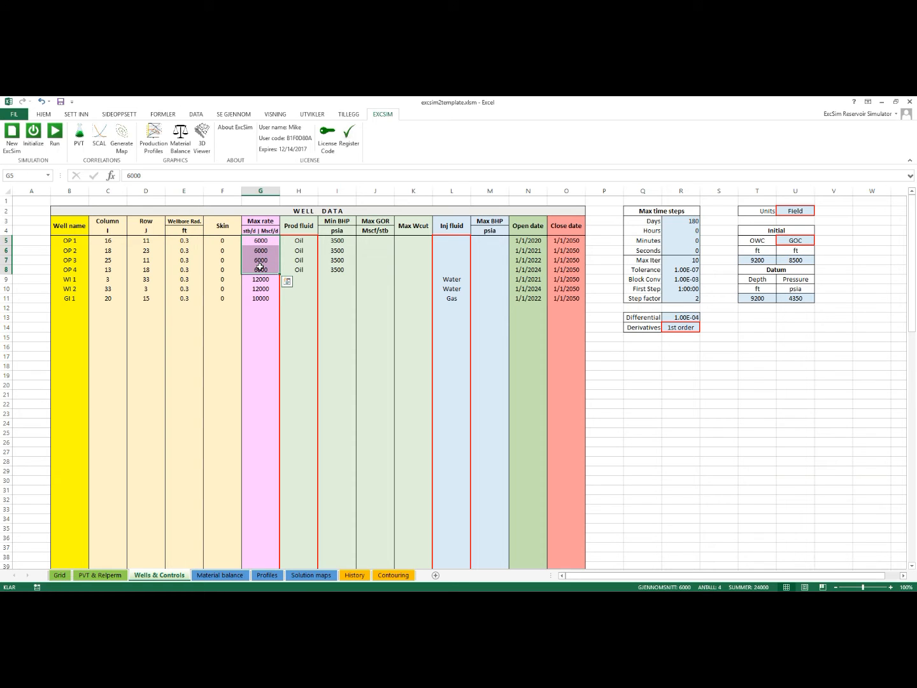
# Clear the maximum rate of well OP 2 and the minimum BHP of well OP 3
pyautogui.click(262, 251)
pyautogui.press('Delete')
pyautogui.click(335, 260)
pyautogui.press('Delete')
pyautogui.click(345, 313)
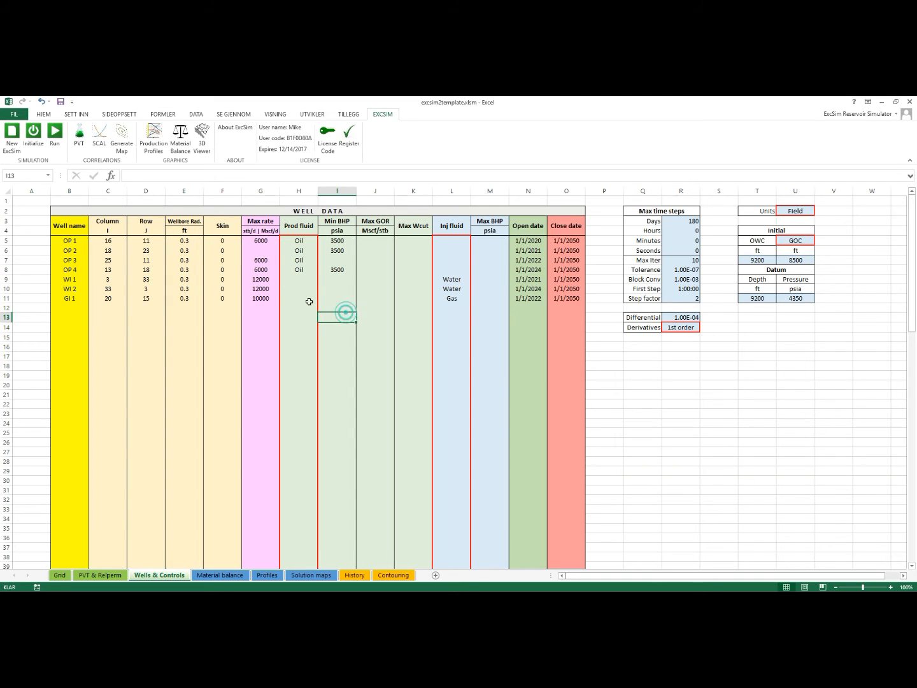
# Compare the rate and BHP constraints of wells OP 1, OP 2 and OP 3
pyautogui.click(260, 240)
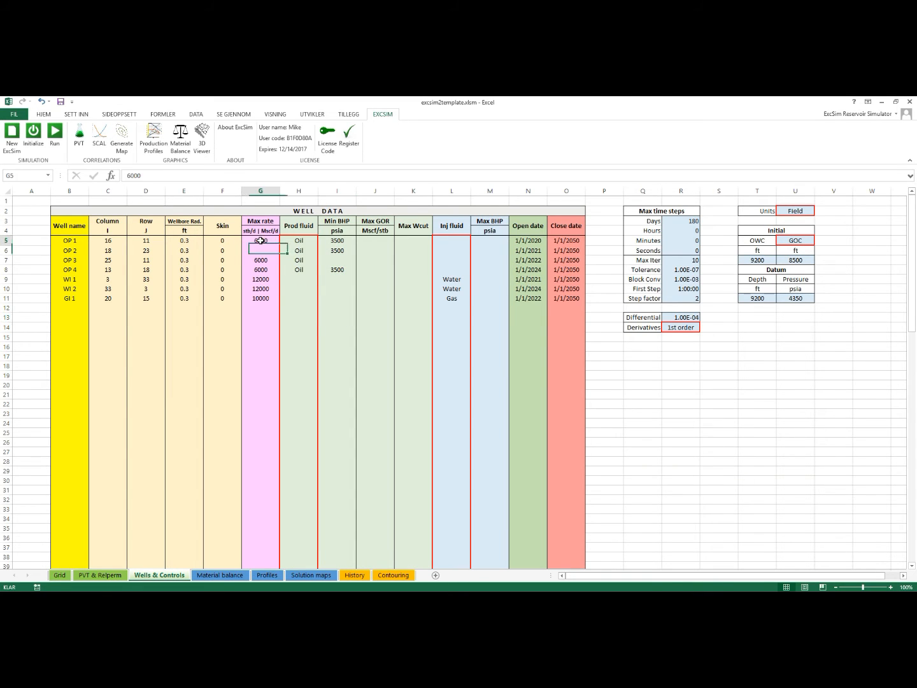
pyautogui.moveTo(261, 240); pyautogui.dragTo(338, 241)
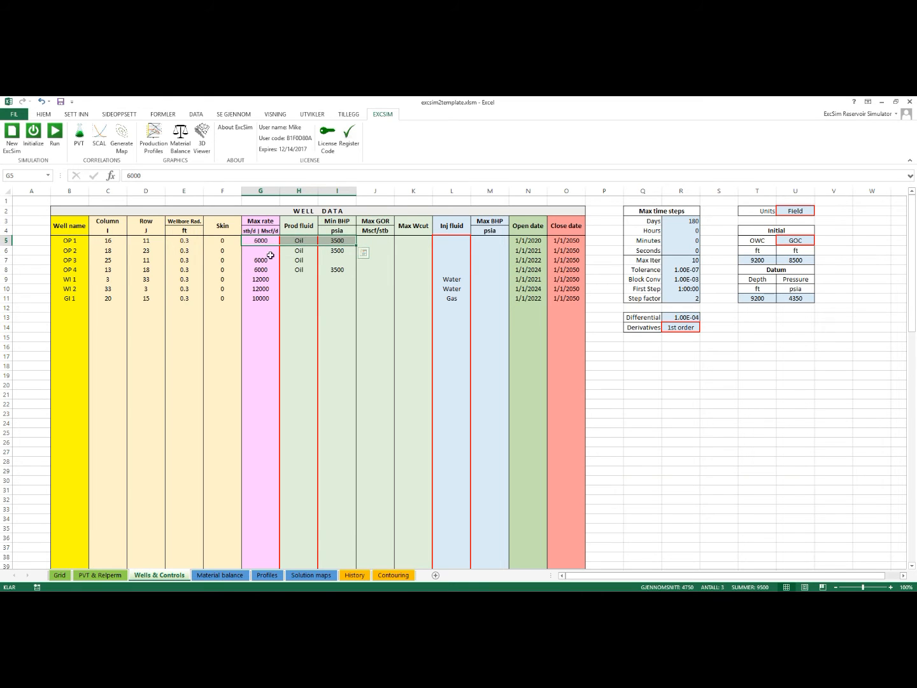
pyautogui.moveTo(262, 251); pyautogui.dragTo(338, 256)
pyautogui.click(340, 252)
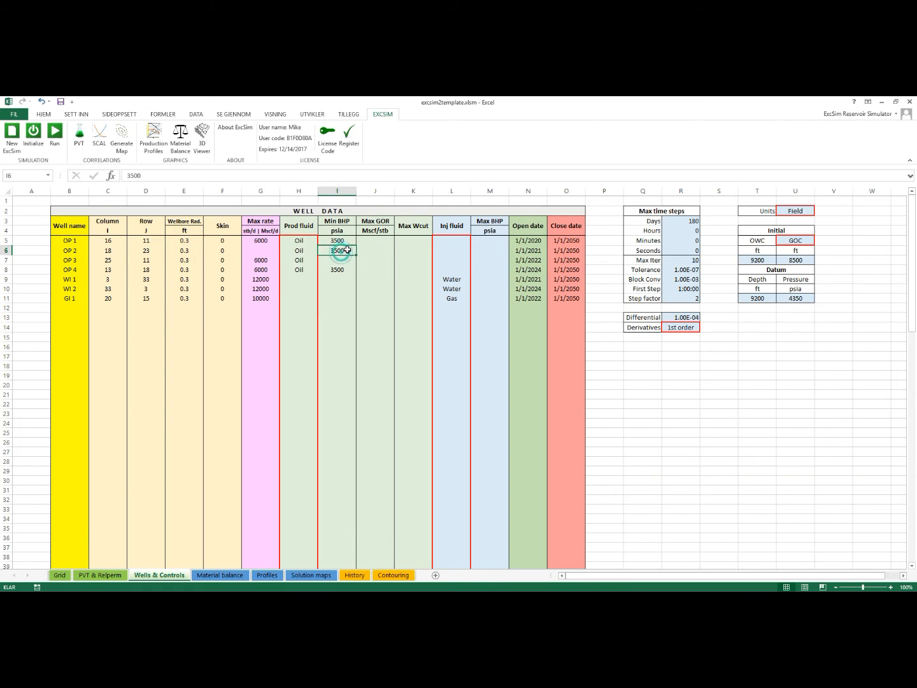
pyautogui.click(262, 260)
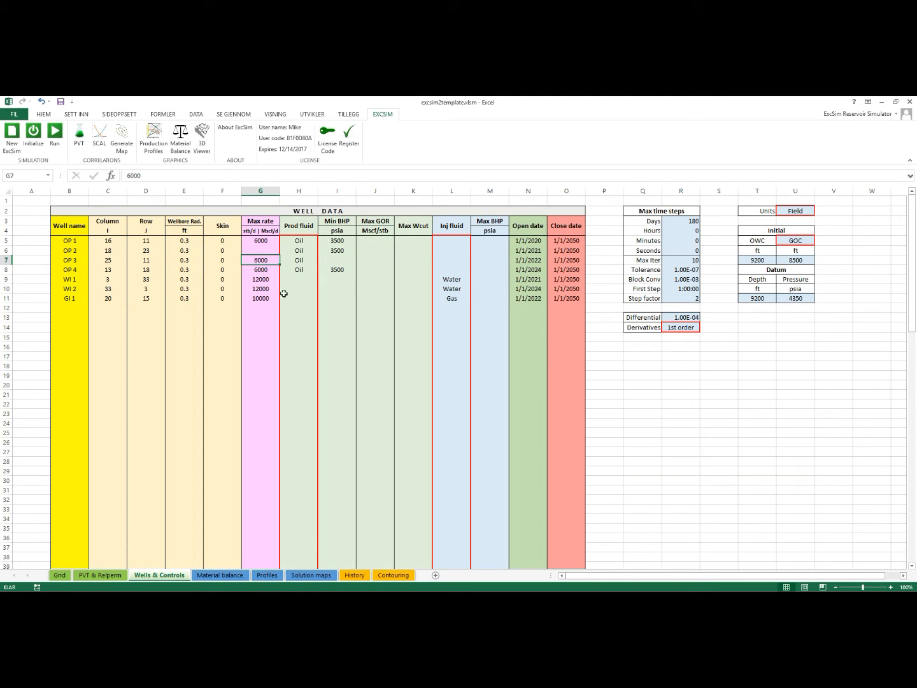
# Examine the rows of injection wells WI 1, WI 2 and GI 1, including WI 1's maximum rate and maximum BHP
pyautogui.moveTo(69, 279); pyautogui.dragTo(564, 298)
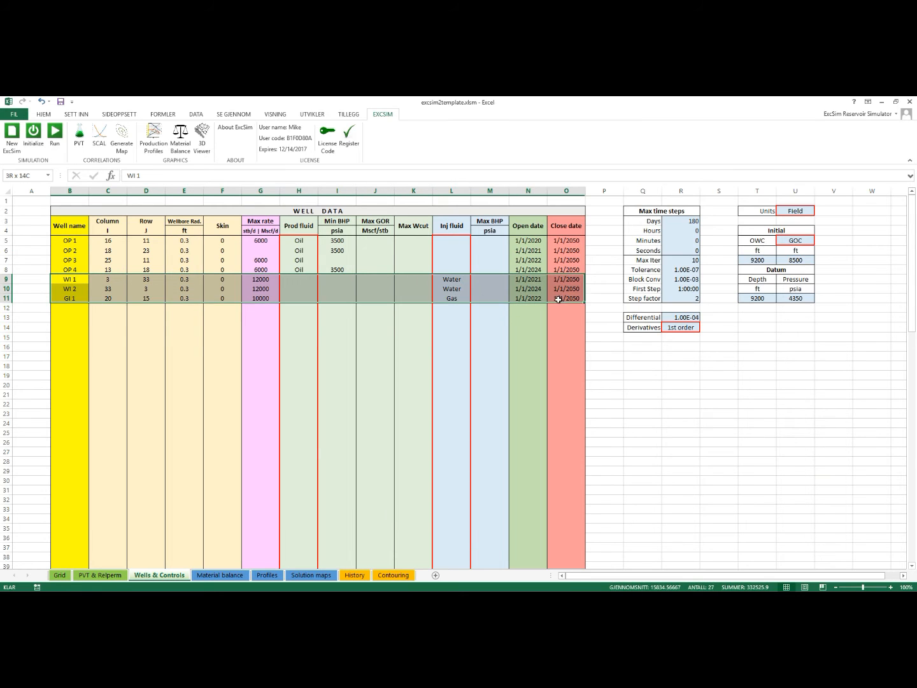
pyautogui.click(469, 281)
pyautogui.click(476, 280)
pyautogui.click(471, 286)
pyautogui.click(258, 278)
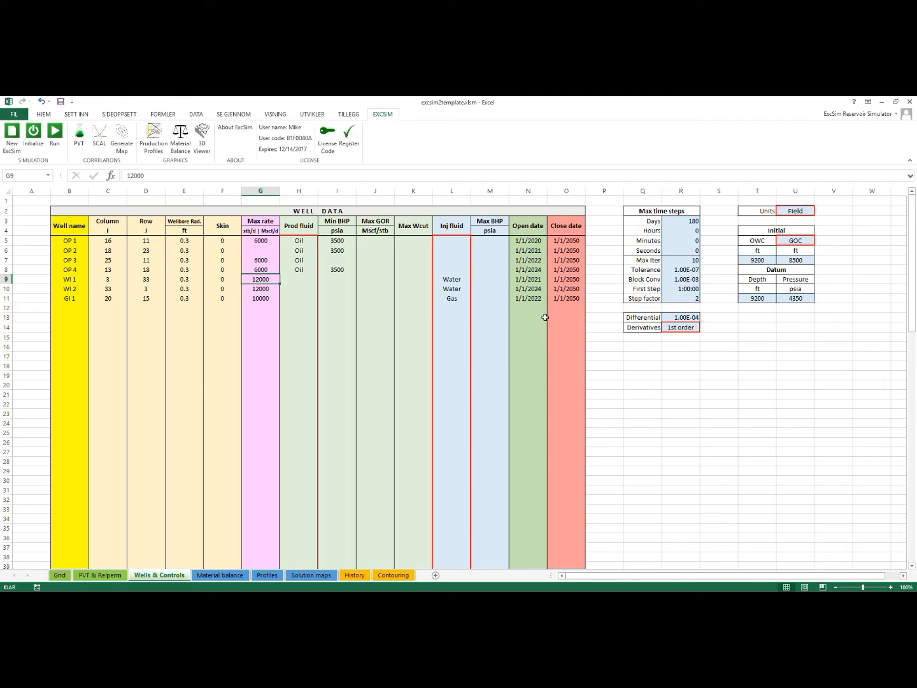
pyautogui.click(496, 283)
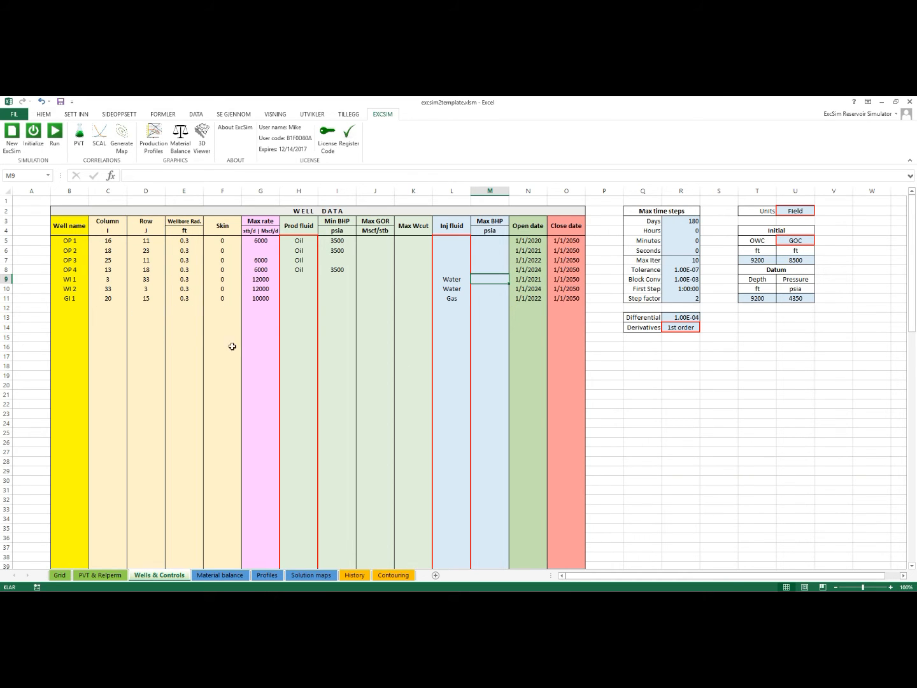
# Examine the well names of the oil producers, the water injectors and the gas injector
pyautogui.moveTo(68, 241); pyautogui.dragTo(97, 268)
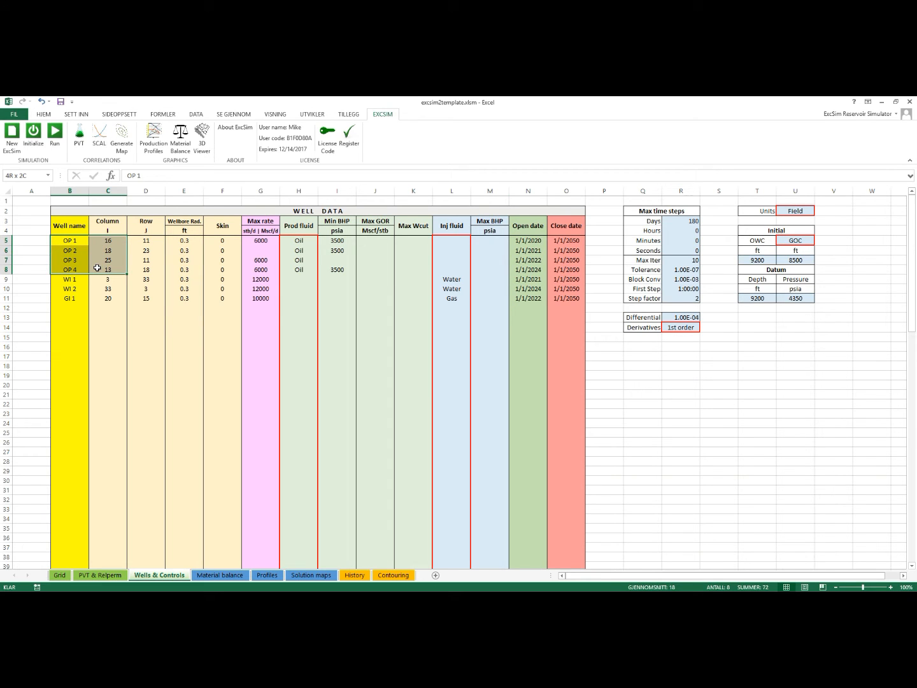
pyautogui.moveTo(97, 268); pyautogui.dragTo(96, 268)
pyautogui.moveTo(69, 281); pyautogui.dragTo(71, 290)
pyautogui.click(67, 300)
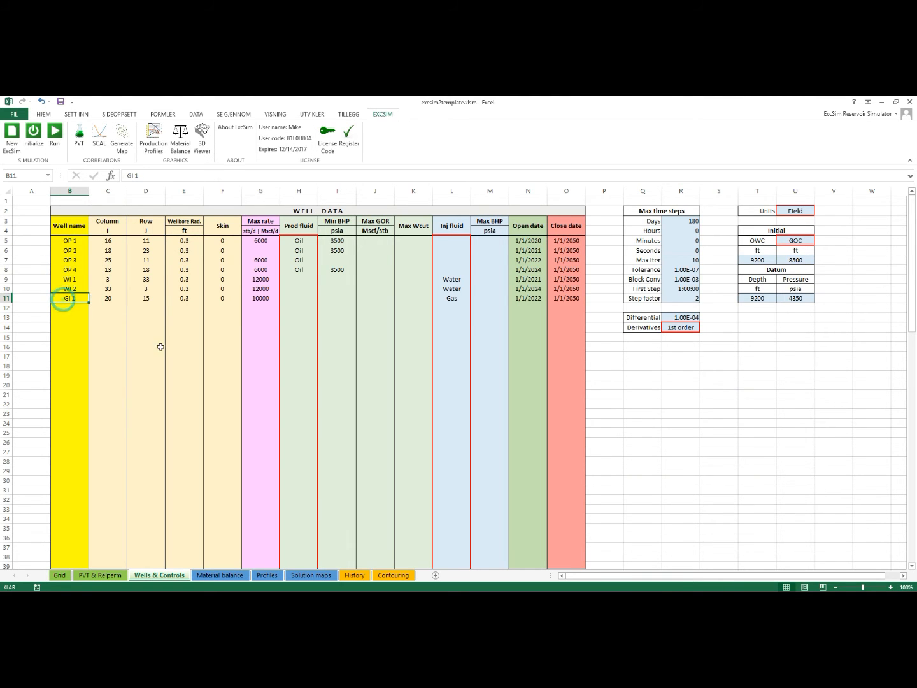
# View the well locations on the saturation model in the 3D Viewer from several angles, and close the viewer
pyautogui.click(202, 137)
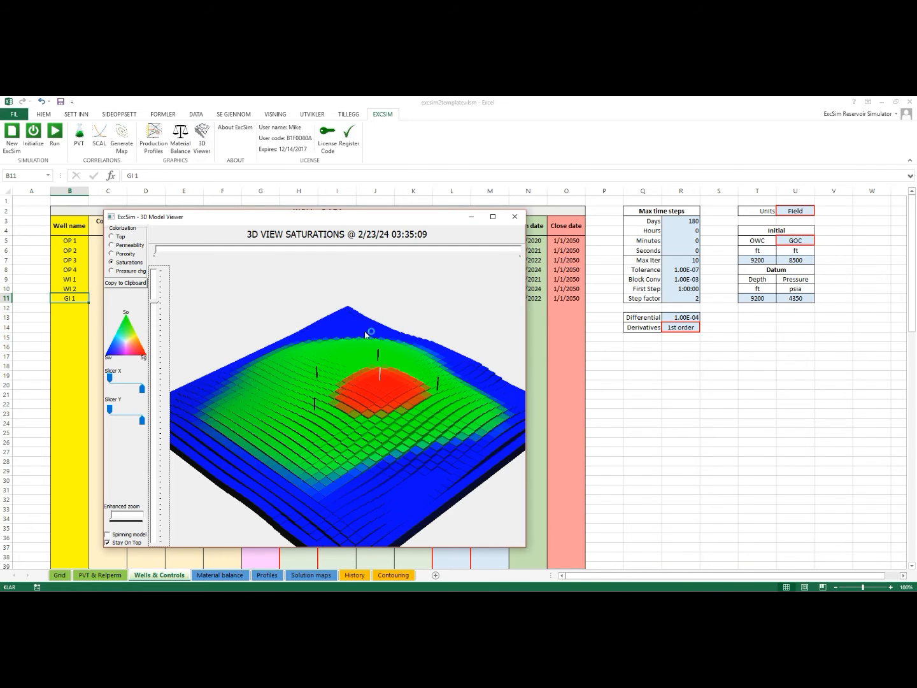
pyautogui.moveTo(157, 304); pyautogui.dragTo(158, 297)
pyautogui.moveTo(316, 436); pyautogui.dragTo(336, 425)
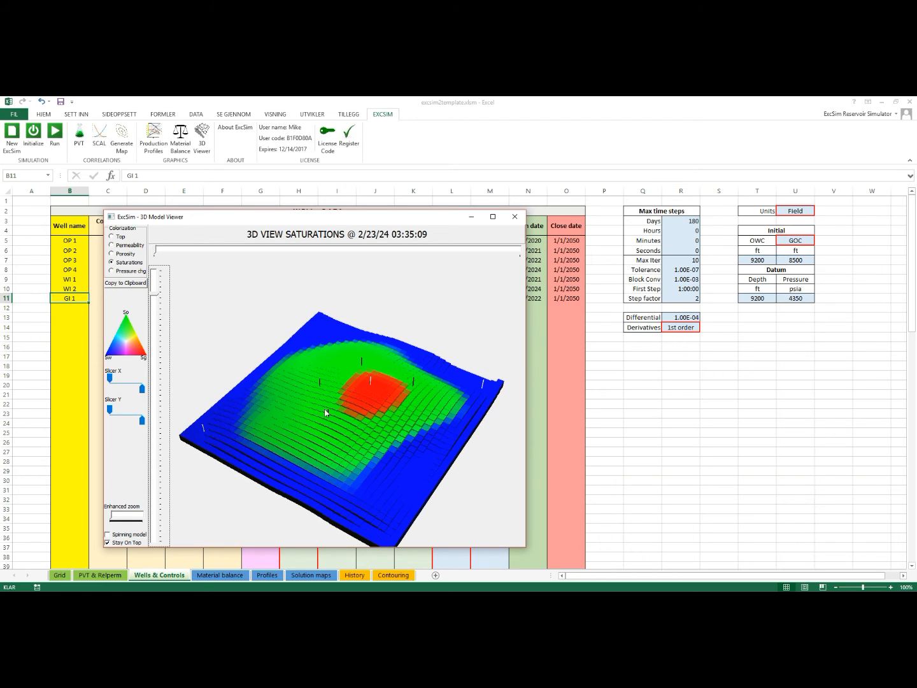
pyautogui.moveTo(312, 217); pyautogui.dragTo(445, 210)
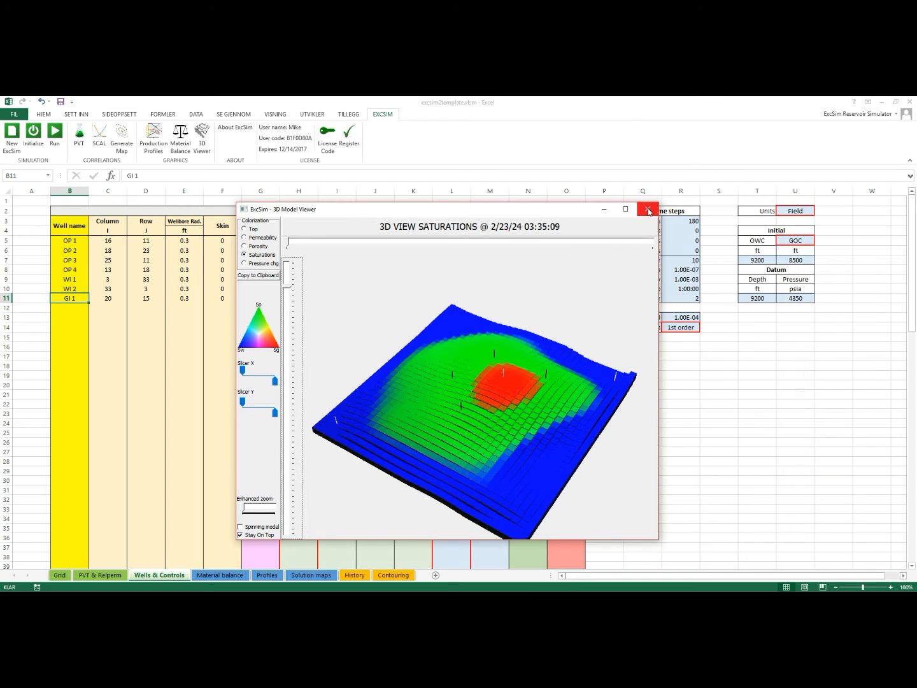
pyautogui.moveTo(488, 454)
pyautogui.mouseDown()
pyautogui.moveTo(499, 446)
pyautogui.moveTo(501, 456)
pyautogui.moveTo(489, 450)
pyautogui.mouseUp()
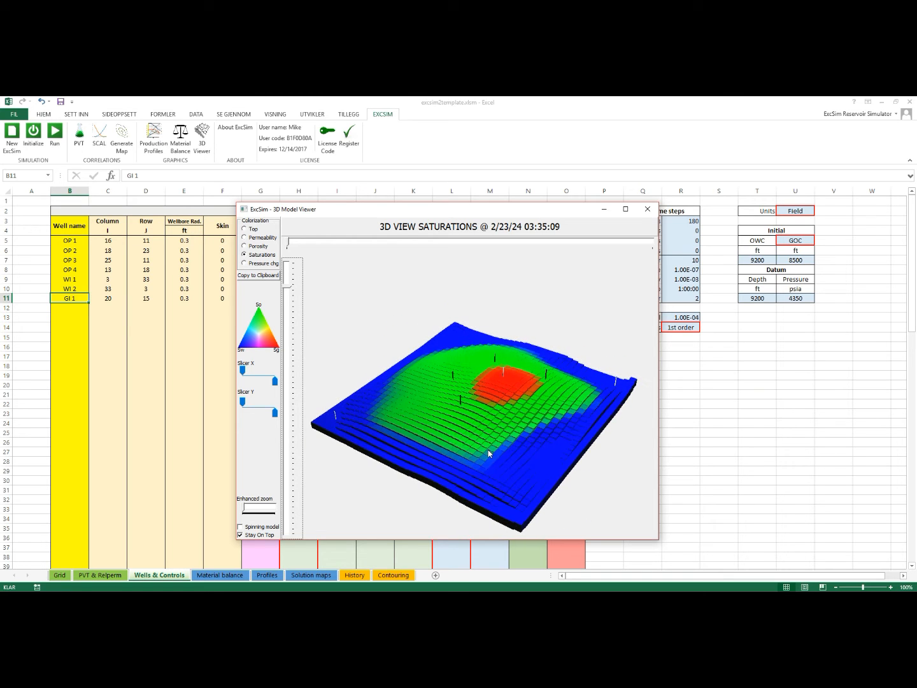
pyautogui.click(648, 209)
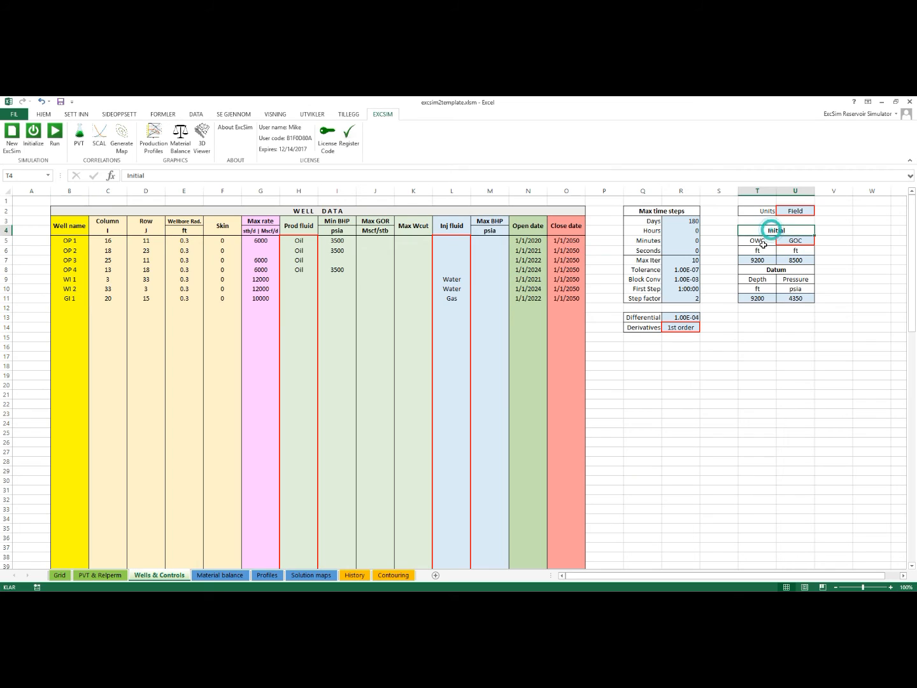
# Examine the initial OWC and GOC contacts and the datum depth and pressure
pyautogui.click(787, 240)
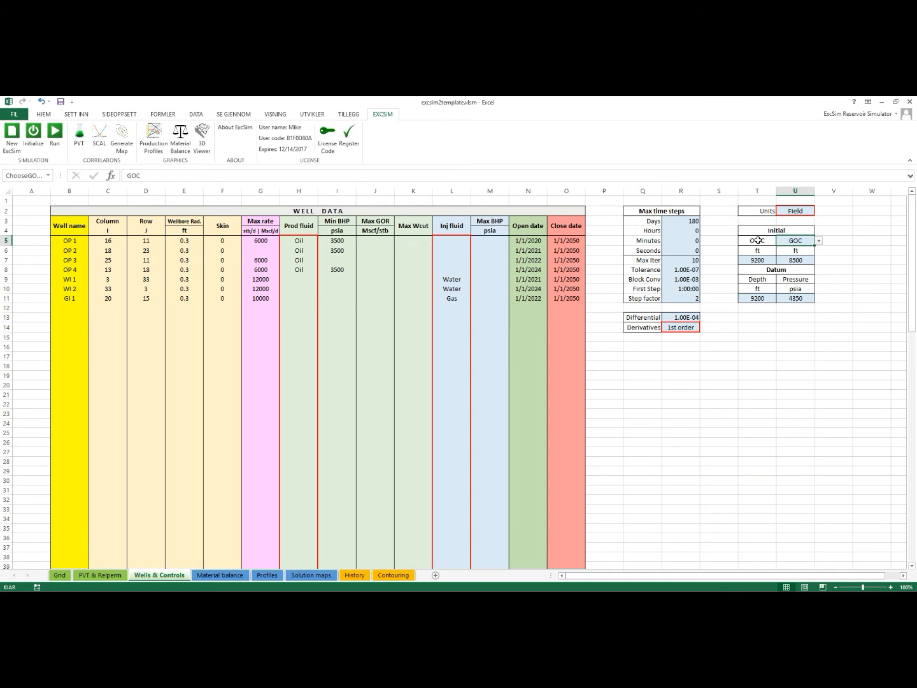
pyautogui.click(758, 240)
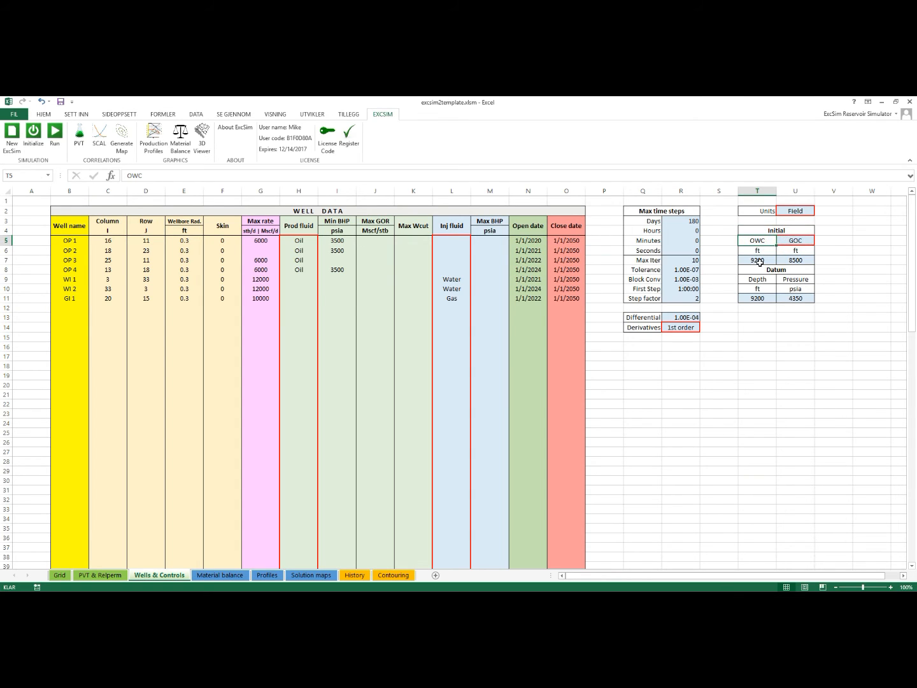
pyautogui.click(757, 298)
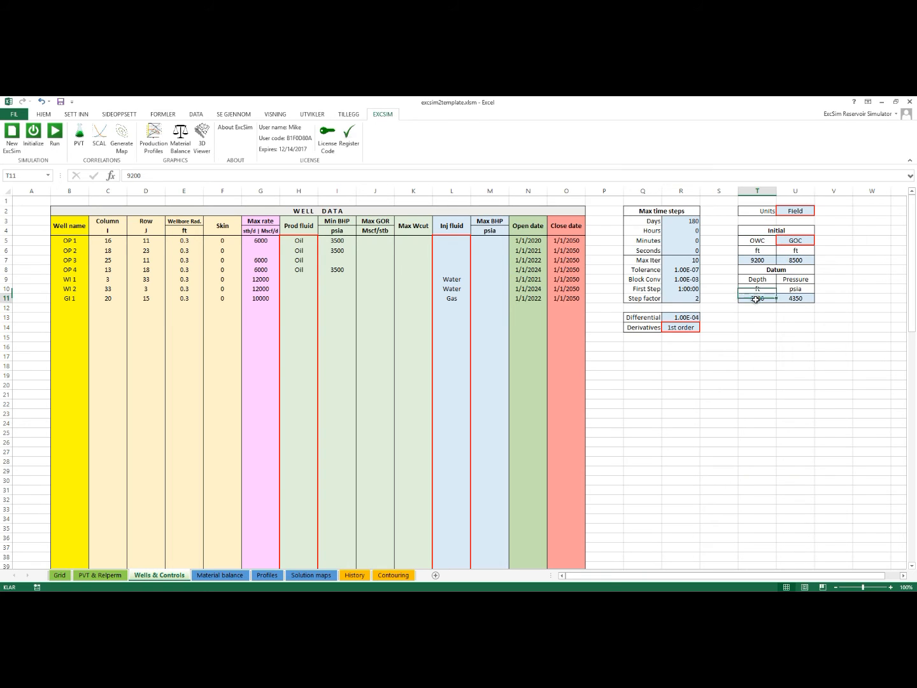
pyautogui.click(799, 300)
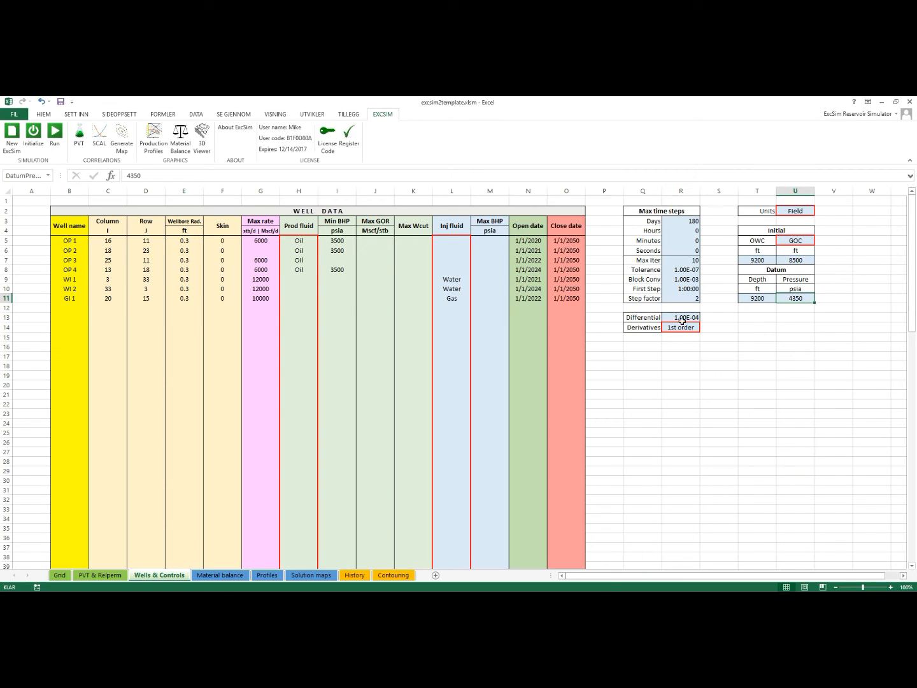
# Initialize the simulation model, and view the initialized saturations in the 3D Viewer and on the Solution maps sheet
pyautogui.click(37, 146)
pyautogui.click(202, 135)
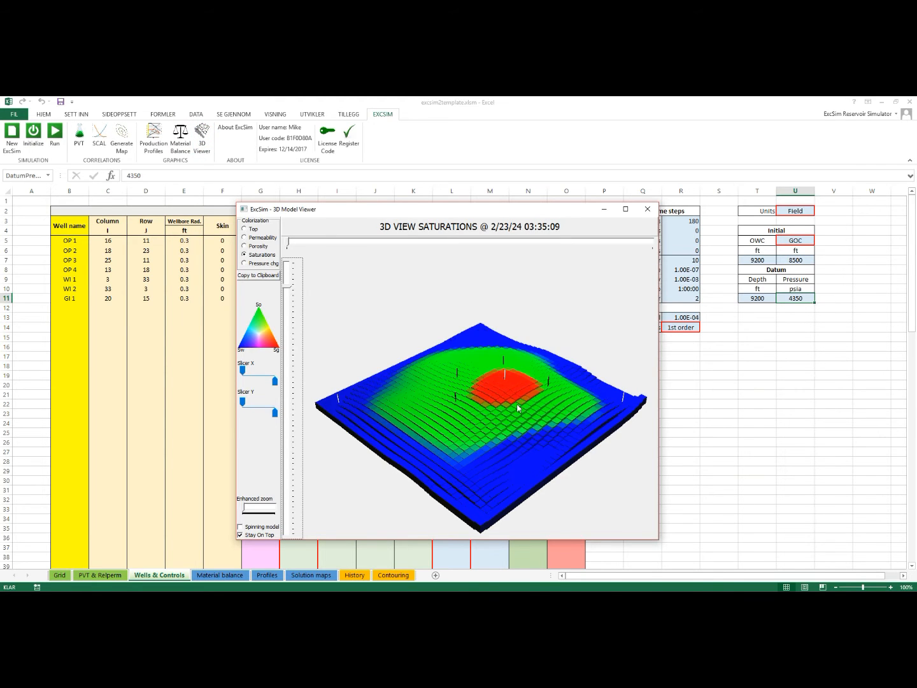
pyautogui.click(648, 209)
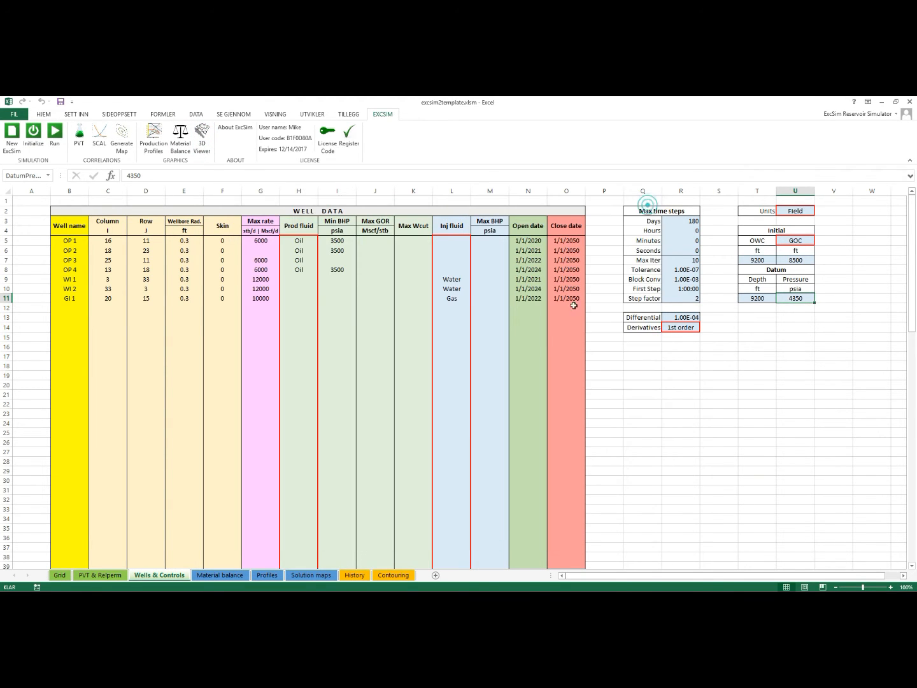
pyautogui.click(306, 577)
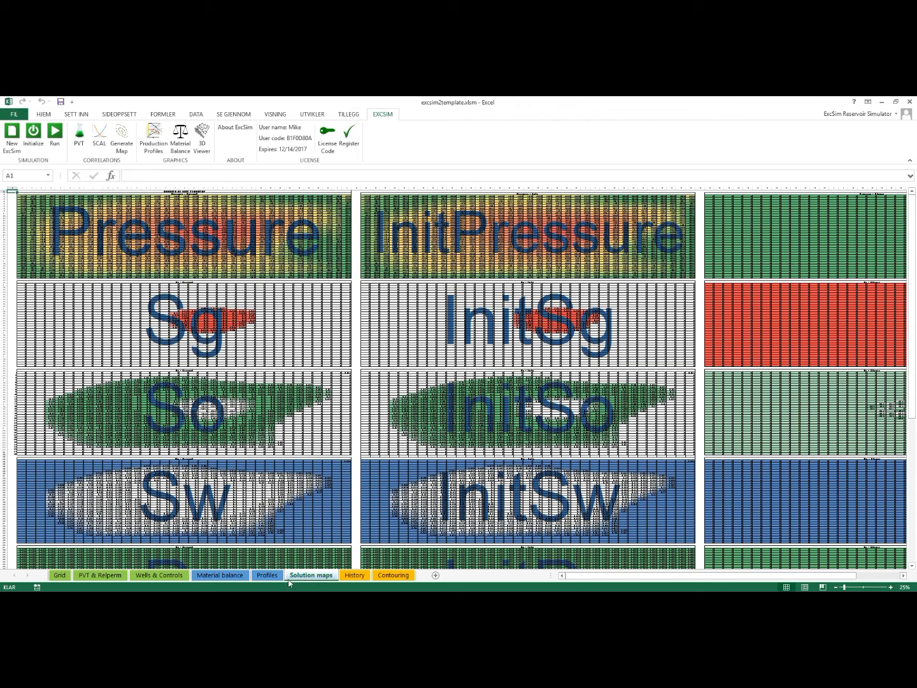
# Return to the Wells & Controls sheet and examine the Max time steps settings
pyautogui.click(165, 576)
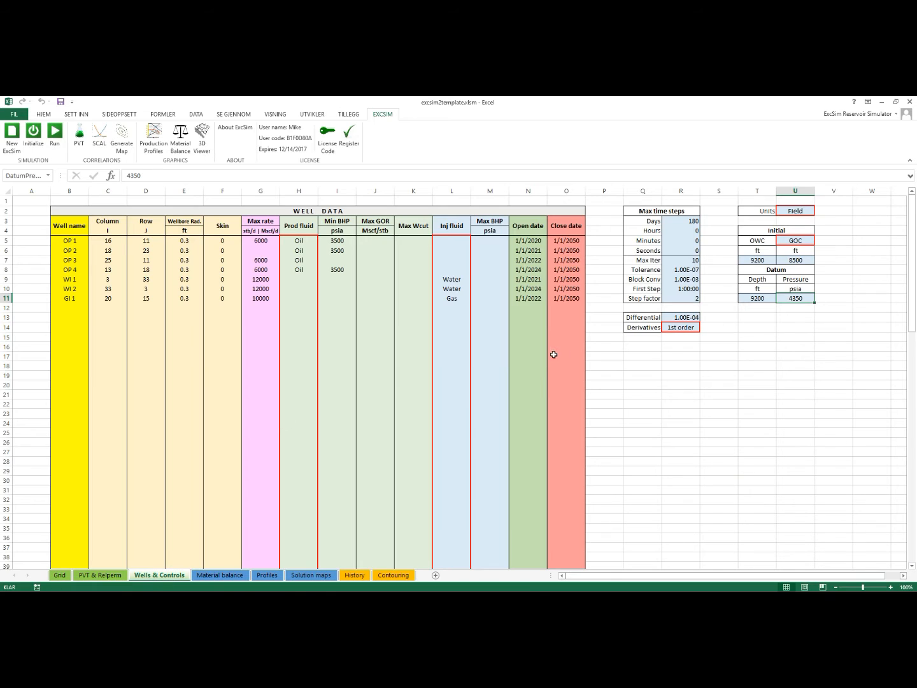
pyautogui.click(679, 209)
pyautogui.moveTo(679, 209); pyautogui.dragTo(679, 294)
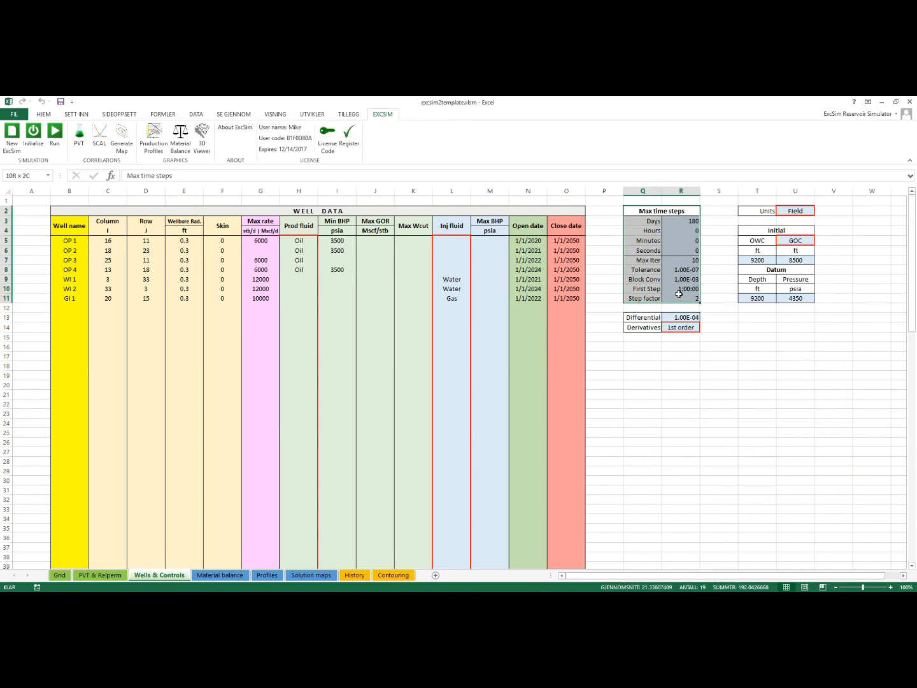
pyautogui.click(733, 339)
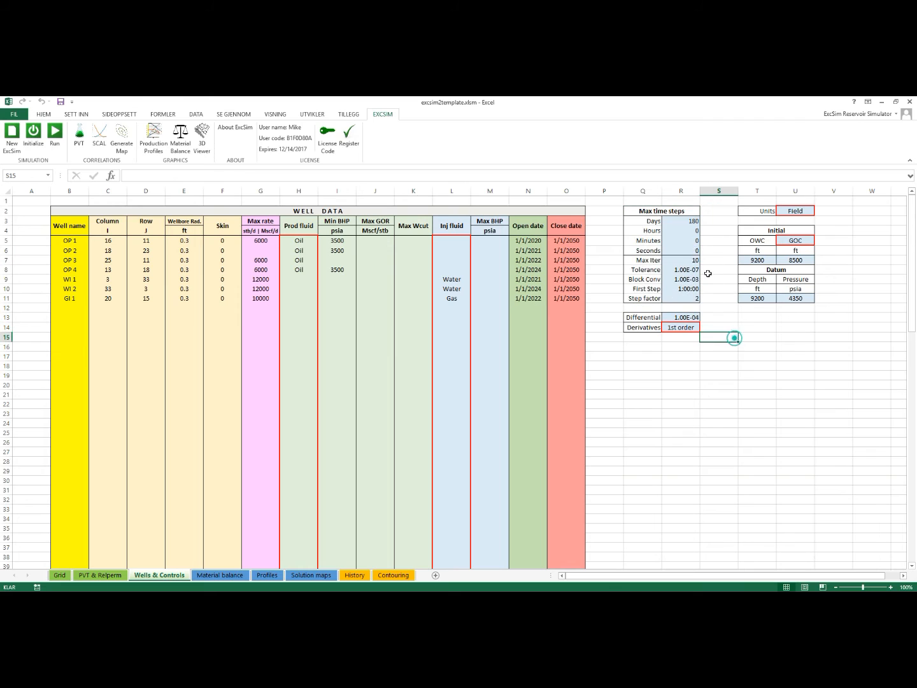
# Set the maximum time step to 30 days
pyautogui.click(678, 221)
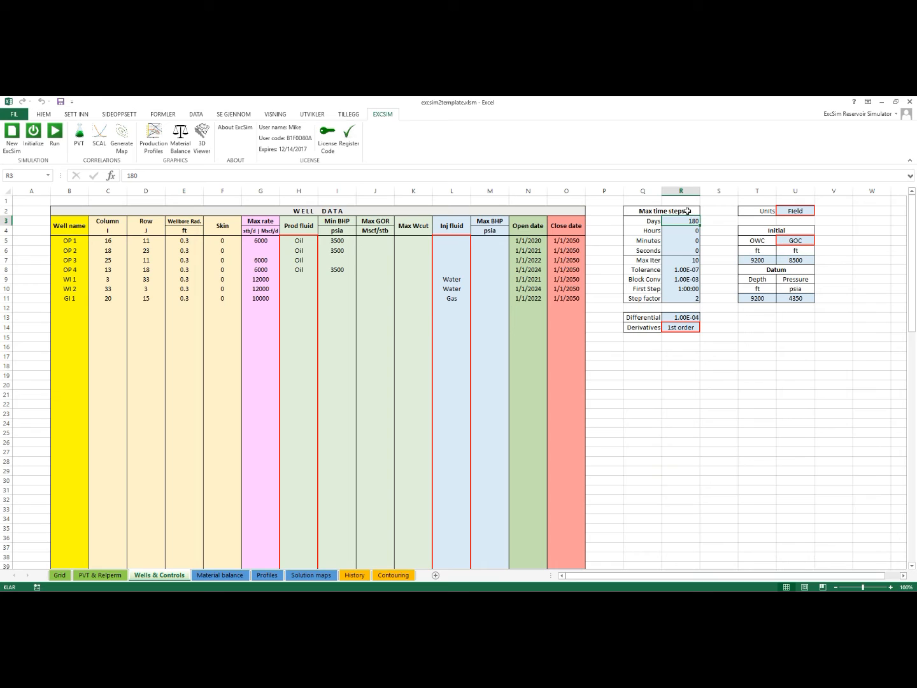
pyautogui.write('30')
pyautogui.press('Return')
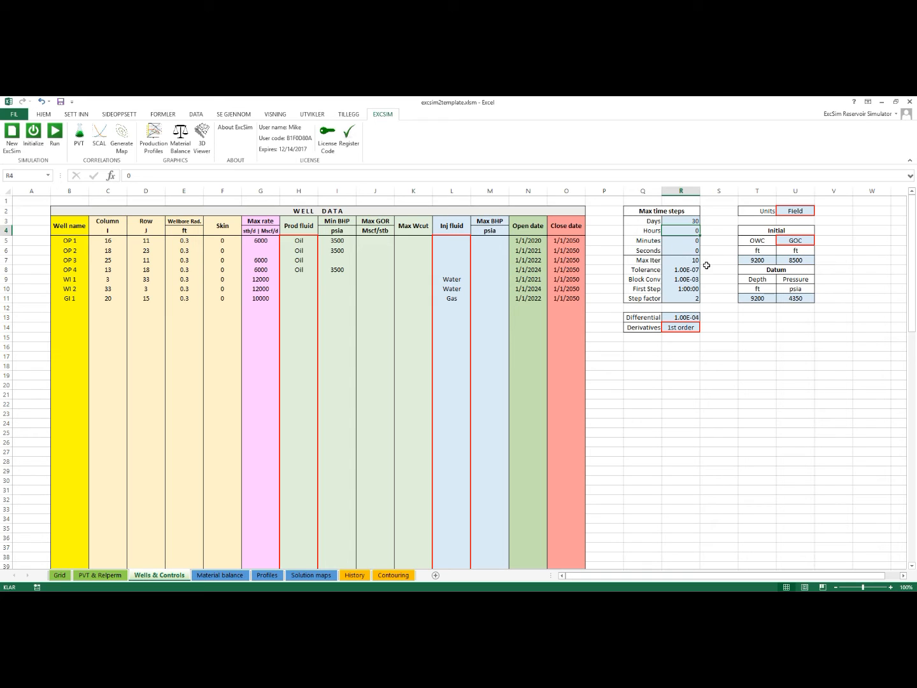
# Set the time step factor to 1.2 and examine the maximum iterations setting
pyautogui.click(676, 261)
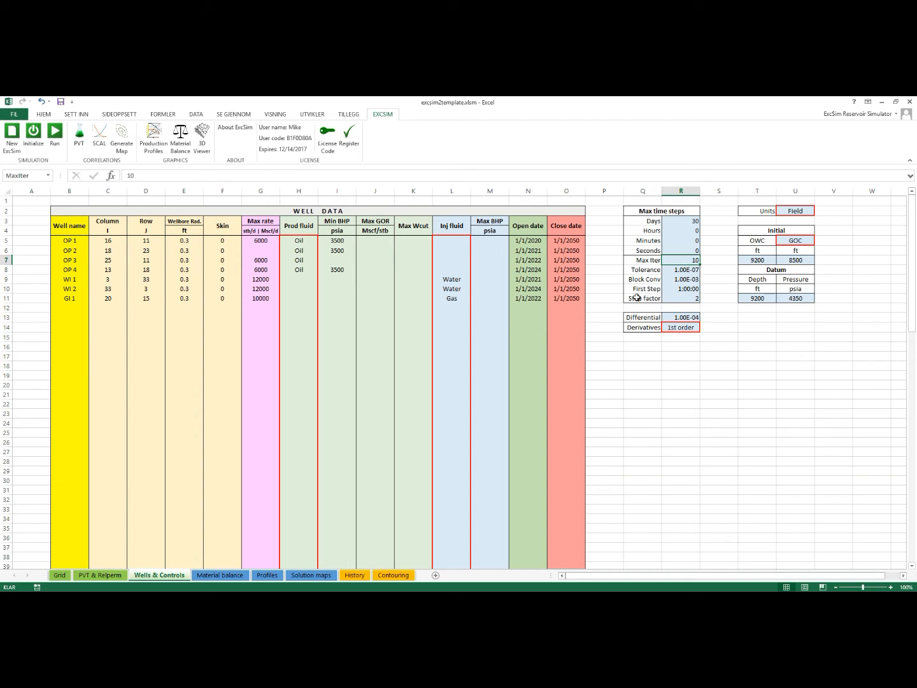
pyautogui.moveTo(635, 298); pyautogui.dragTo(696, 300)
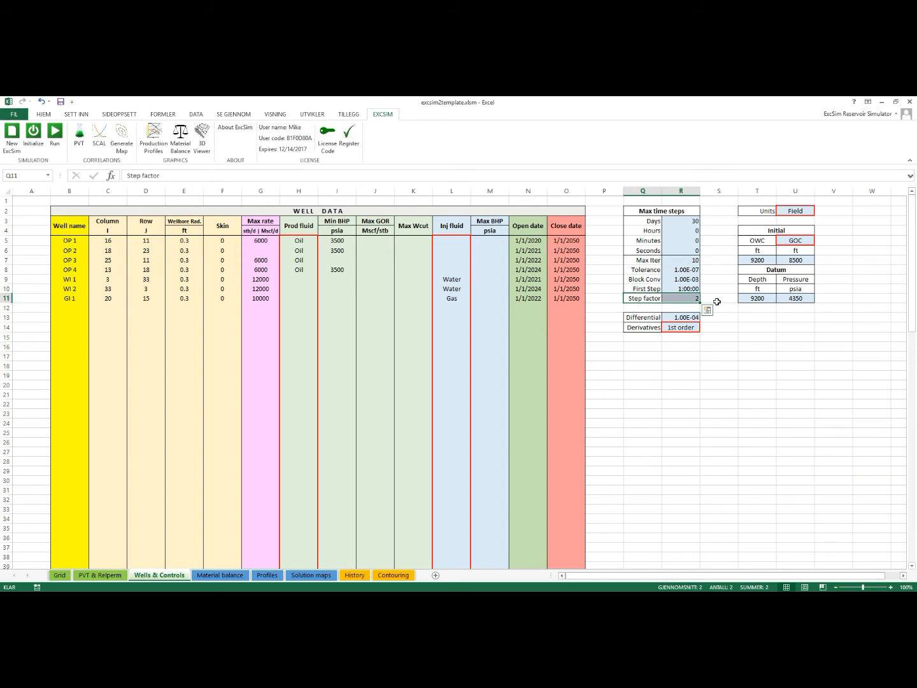
pyautogui.click(683, 298)
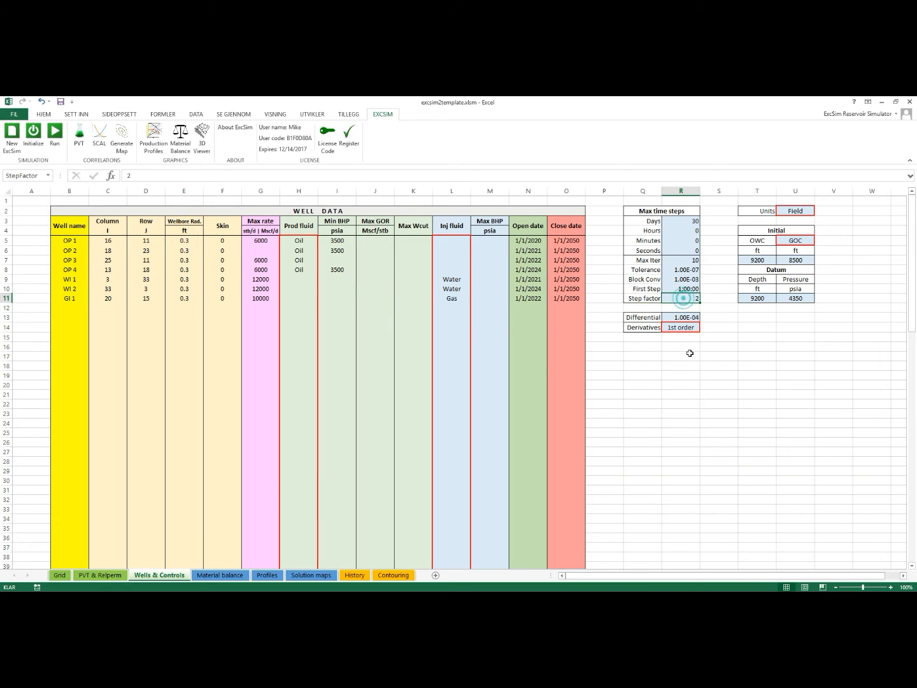
pyautogui.write('1.')
pyautogui.press('Return')
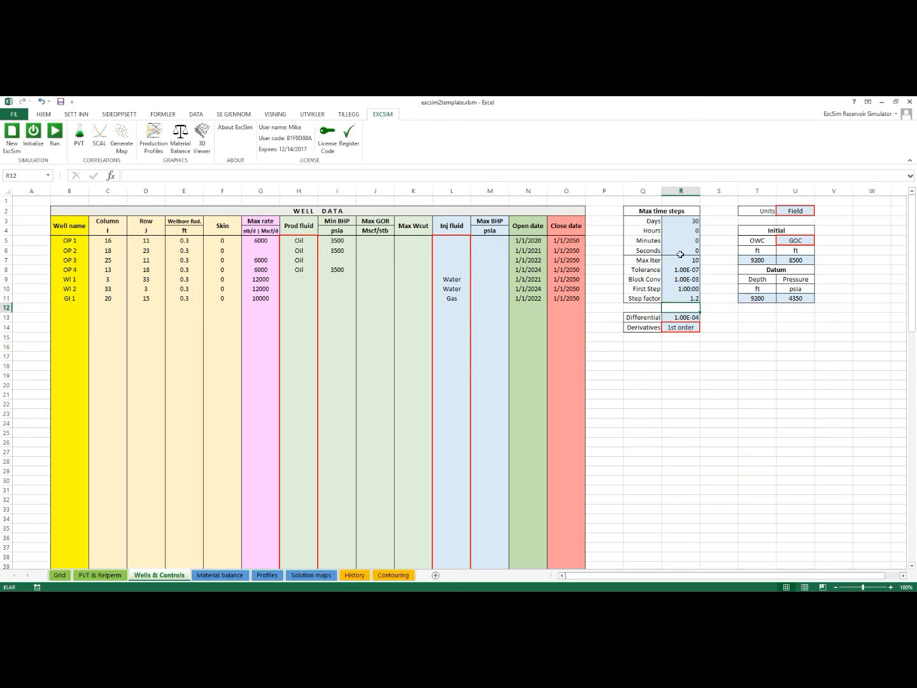
pyautogui.click(684, 260)
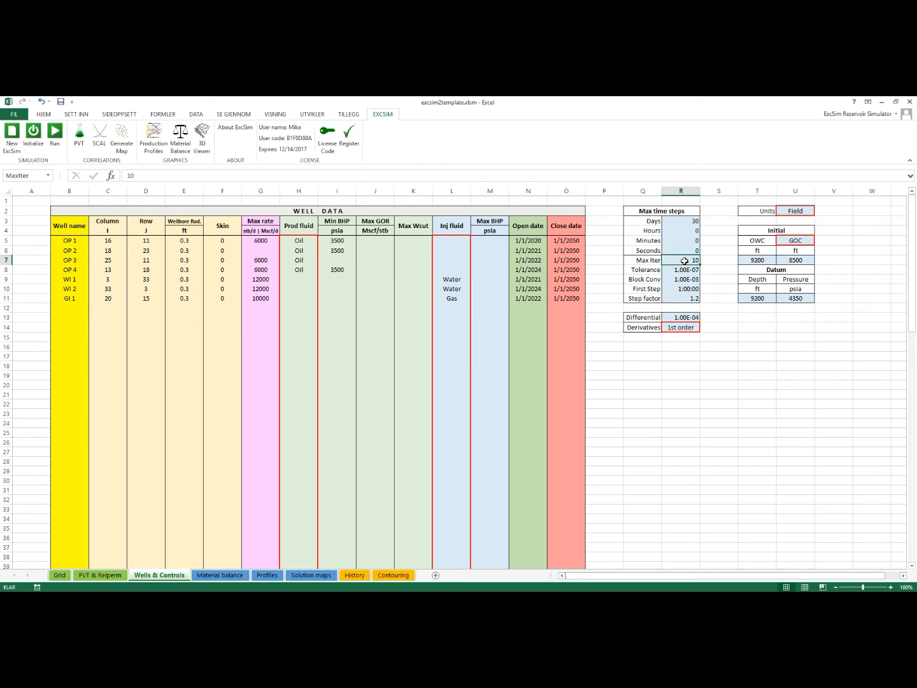
# Examine the Tolerance, Block Conv, First Step and Step factor settings and the maximum time step values
pyautogui.click(687, 271)
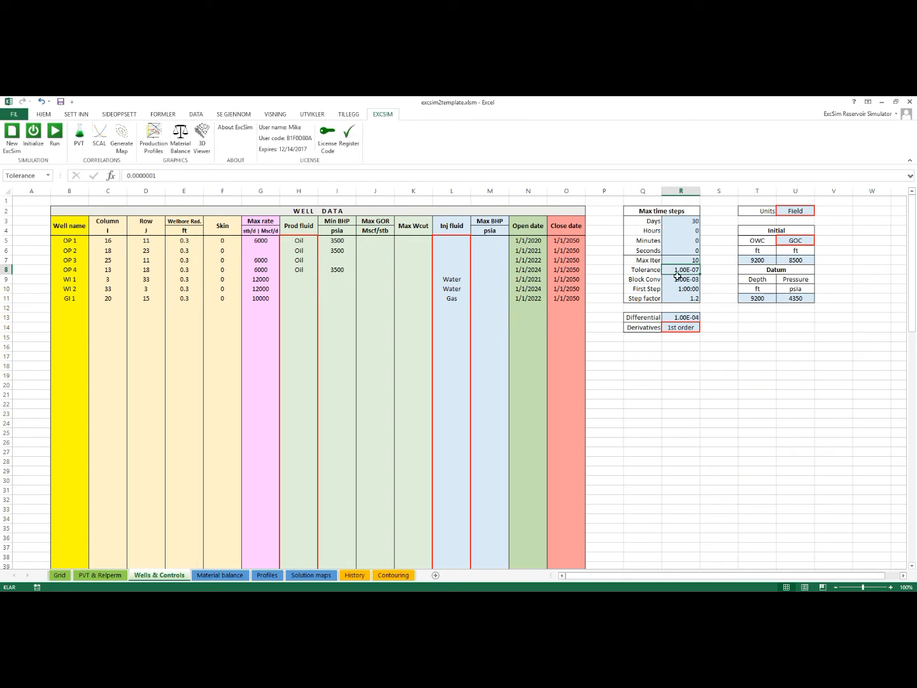
pyautogui.click(675, 278)
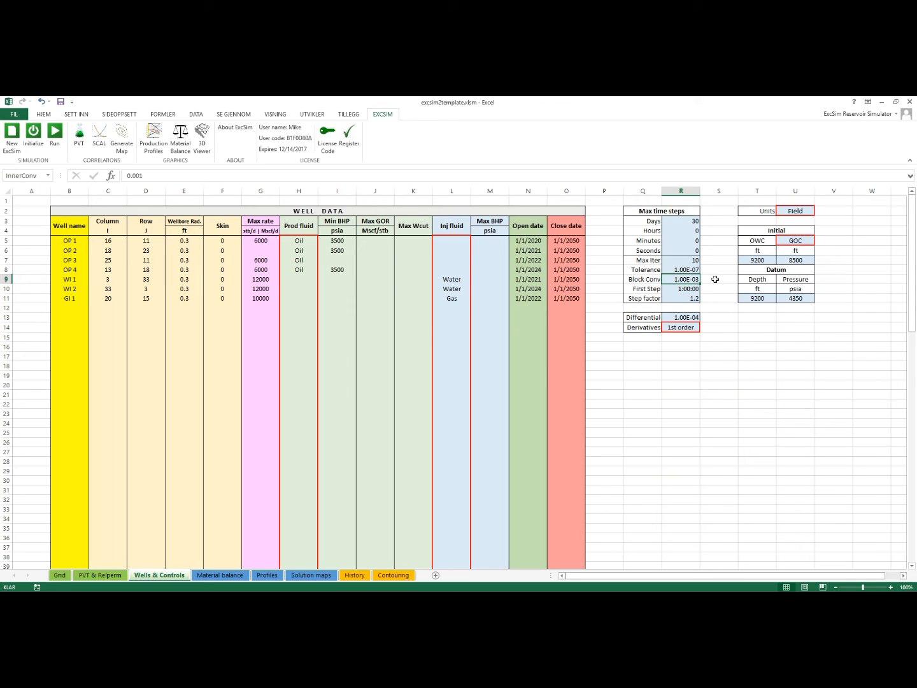
pyautogui.click(671, 290)
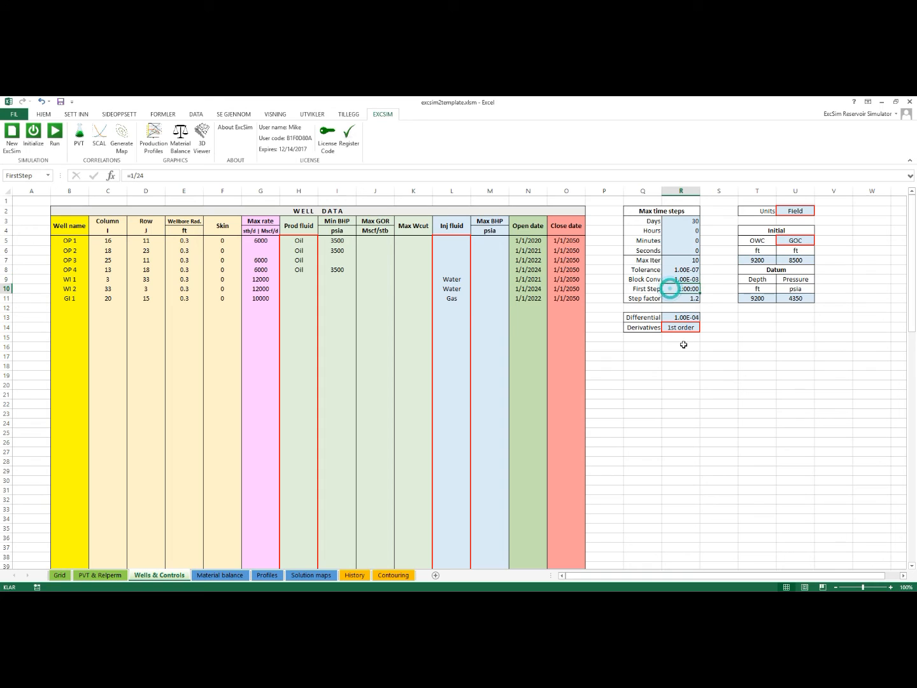
pyautogui.click(677, 299)
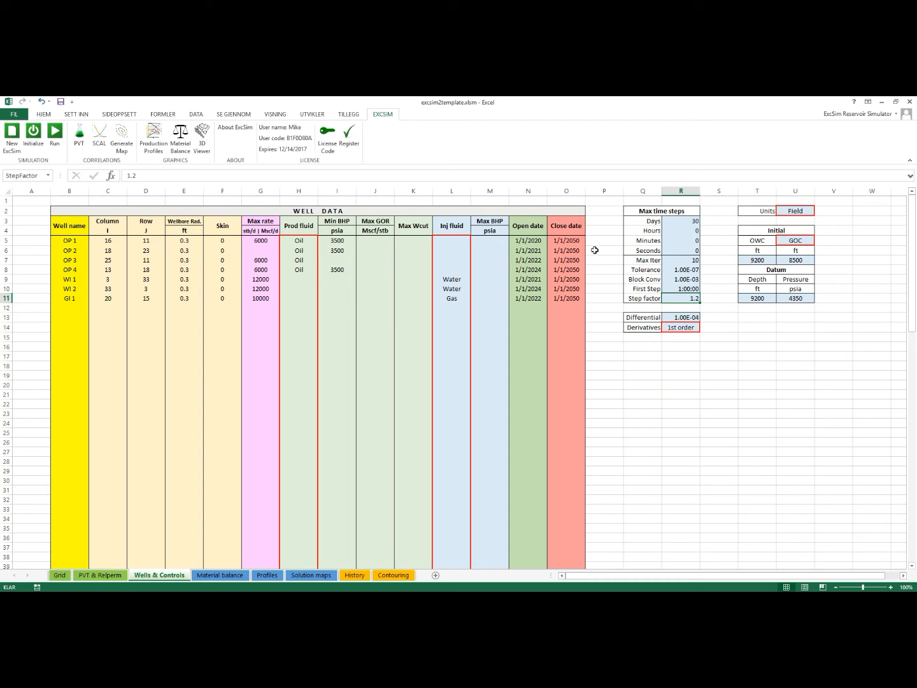
pyautogui.moveTo(686, 220); pyautogui.dragTo(685, 251)
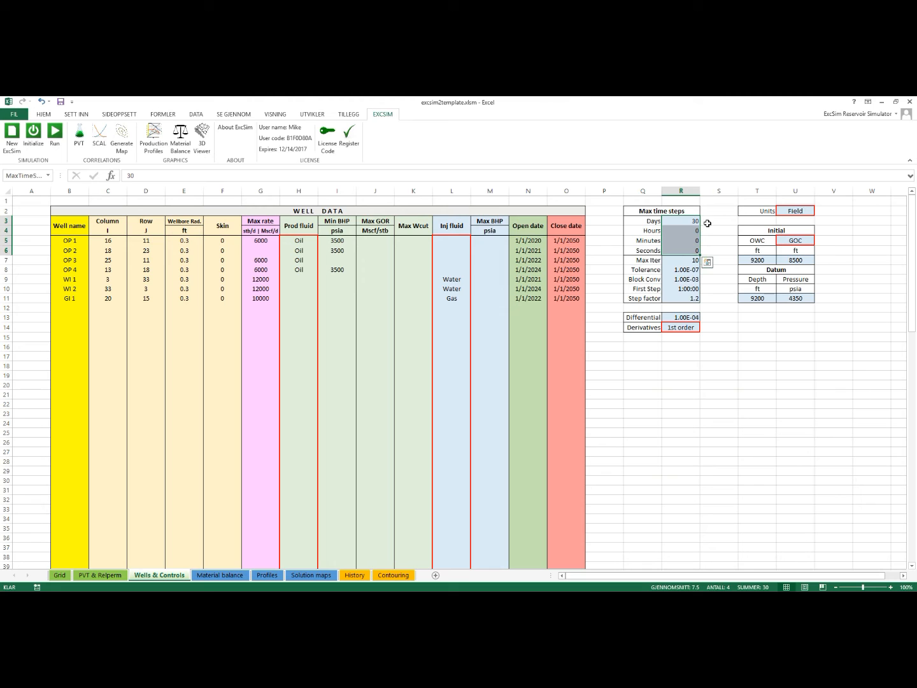
pyautogui.click(713, 249)
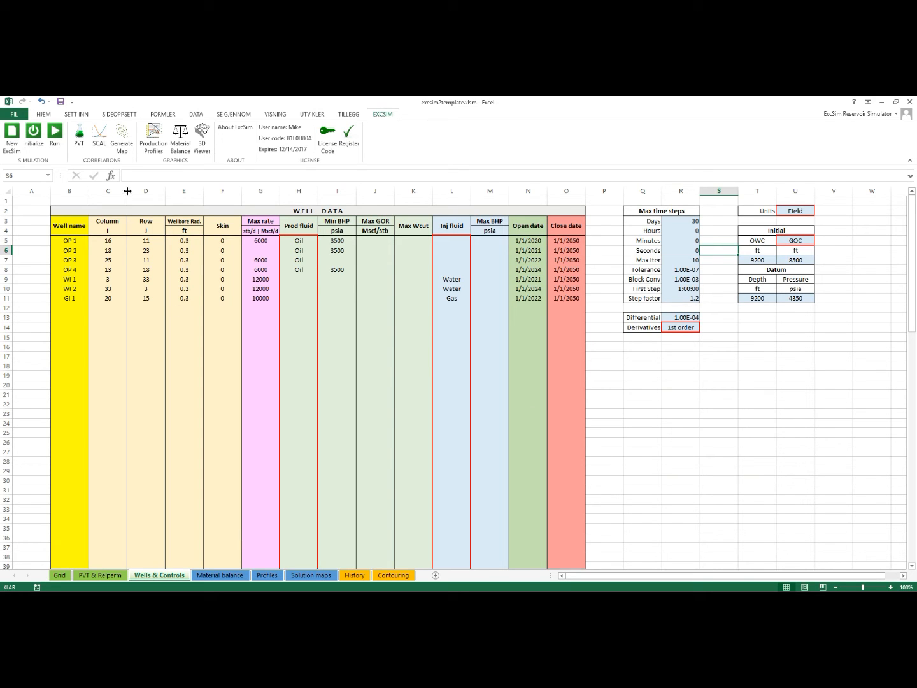
# Run the simulation, open the production profile plots, and arrange the plot and progress windows side by side
pyautogui.click(54, 135)
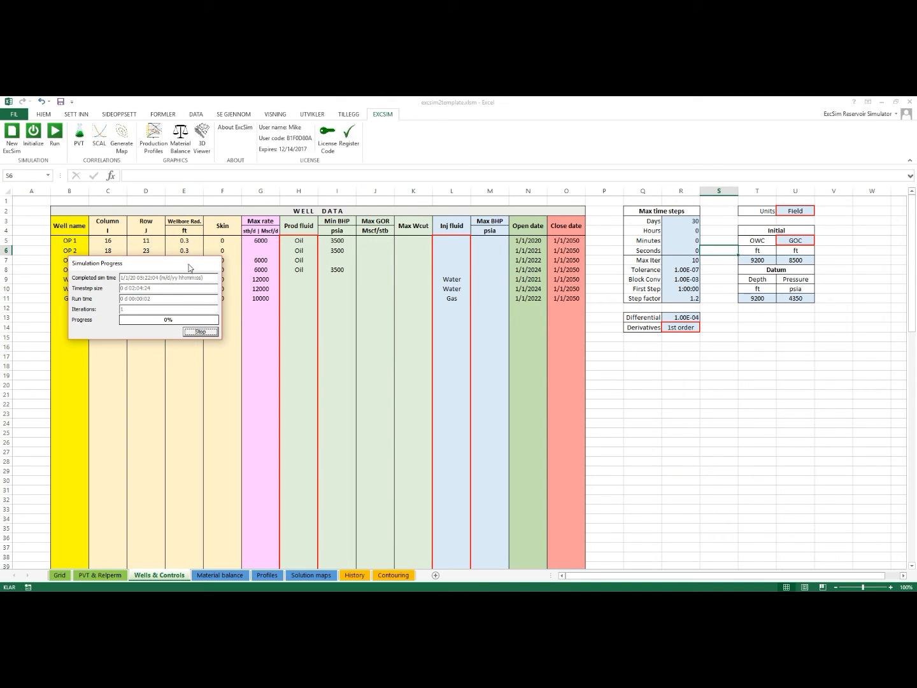
pyautogui.click(159, 137)
pyautogui.moveTo(642, 348); pyautogui.dragTo(517, 320)
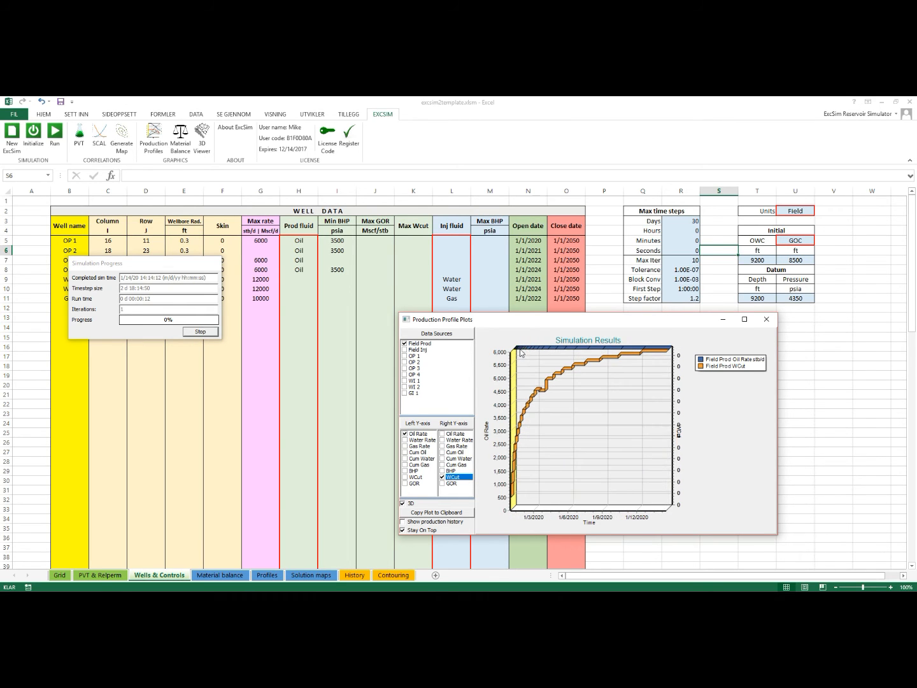
pyautogui.moveTo(159, 262); pyautogui.dragTo(147, 308)
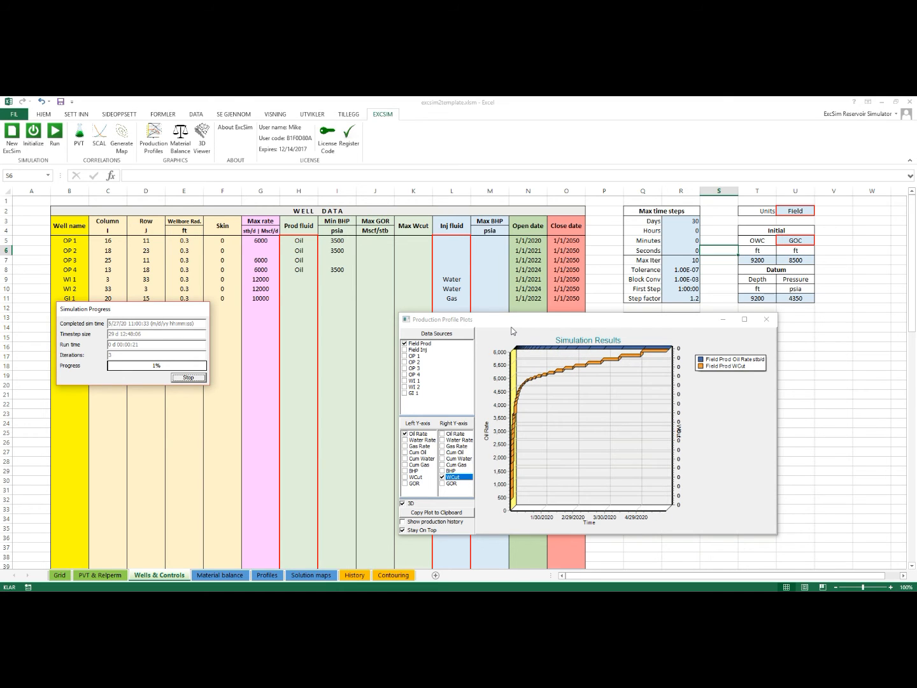
pyautogui.moveTo(120, 316); pyautogui.dragTo(241, 355)
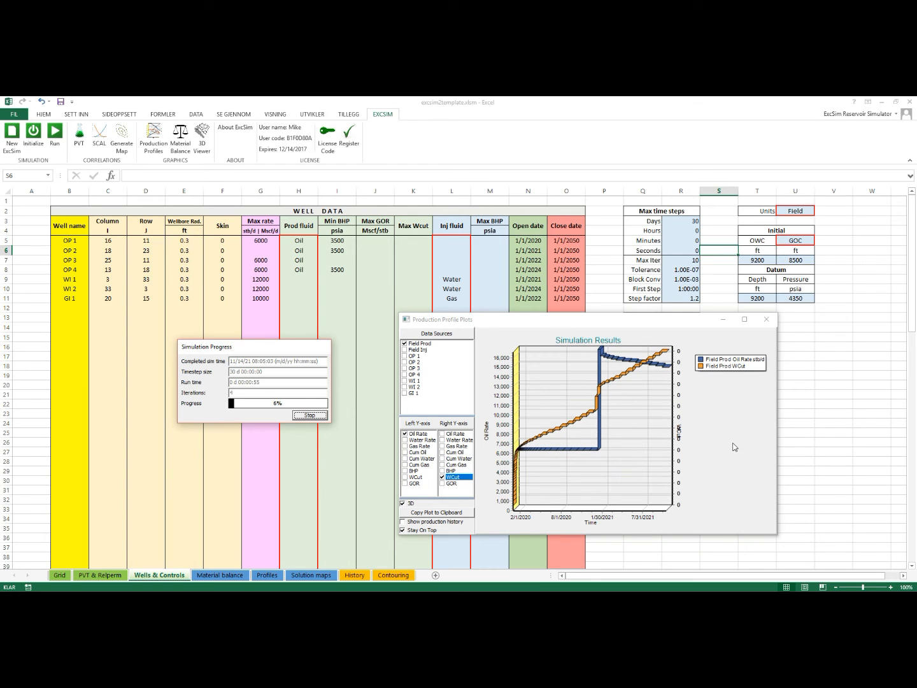
# Compare the field oil rate with GOR and with cumulative oil on the right Y-axis, replacing water cut
pyautogui.click(443, 477)
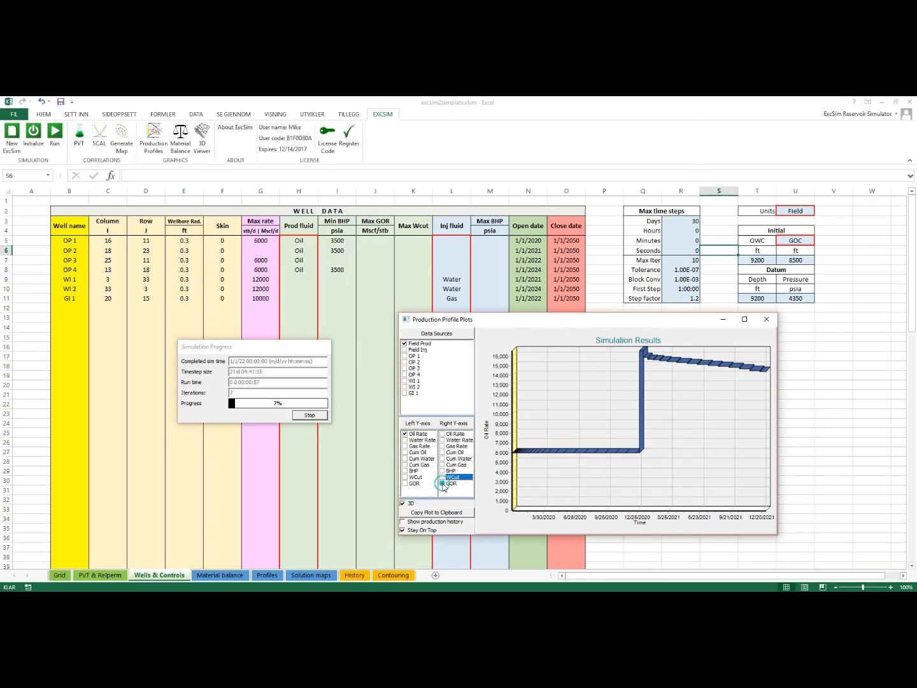
pyautogui.click(442, 484)
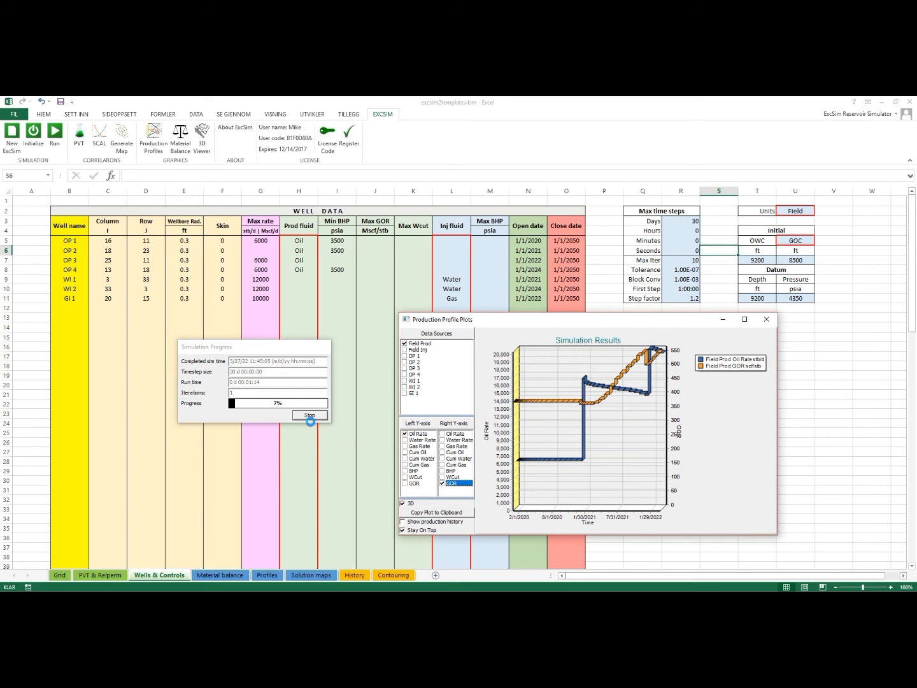
pyautogui.click(444, 485)
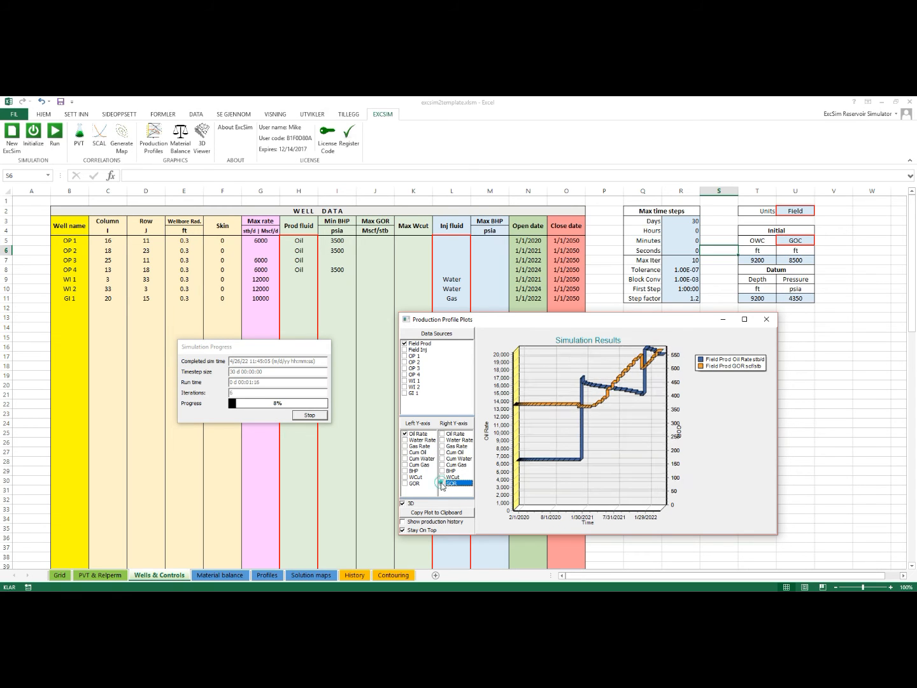
pyautogui.click(444, 453)
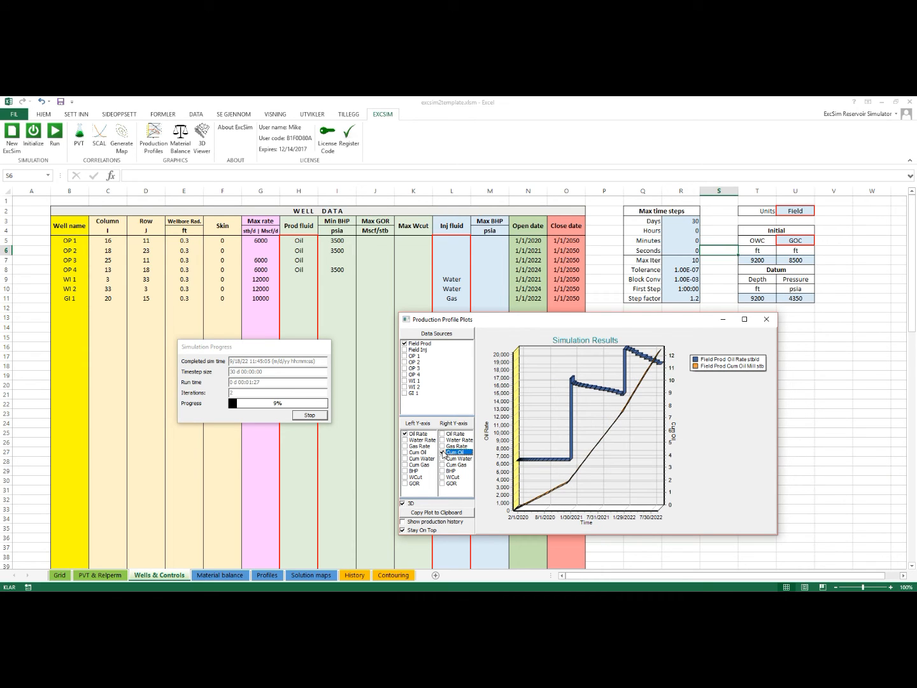
pyautogui.click(442, 453)
# Plot the oil rates of OP 1 to OP 4, comparing them with and without the Field Prod curve
pyautogui.click(405, 356)
pyautogui.click(405, 362)
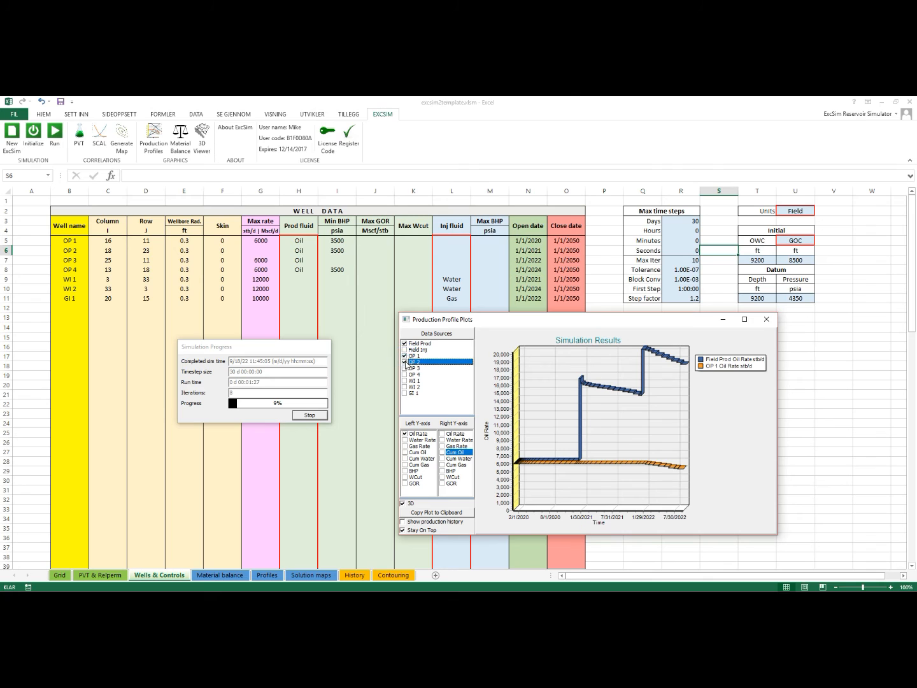
pyautogui.click(405, 368)
pyautogui.click(404, 374)
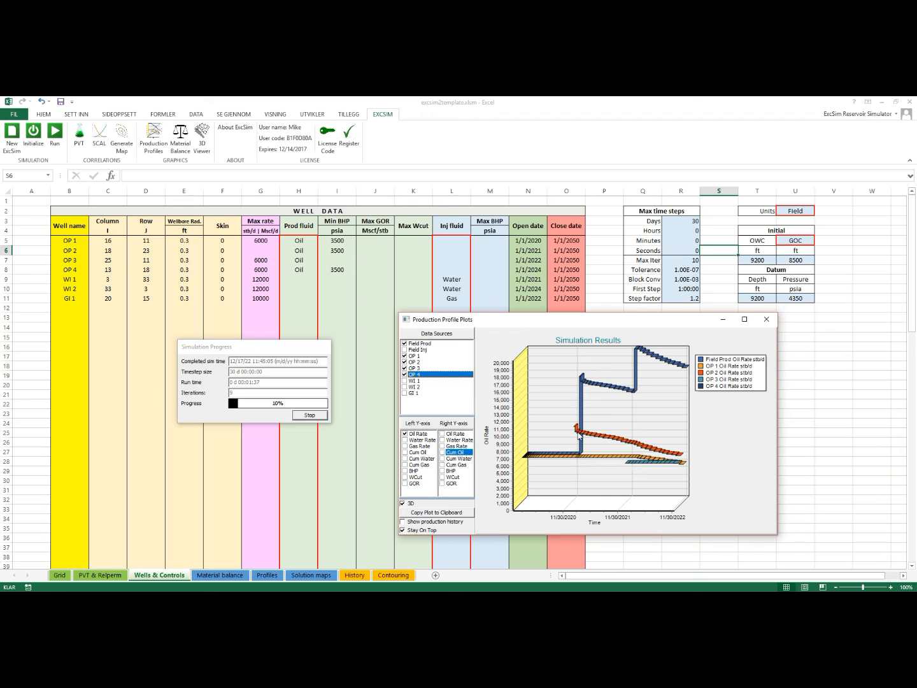
pyautogui.click(405, 344)
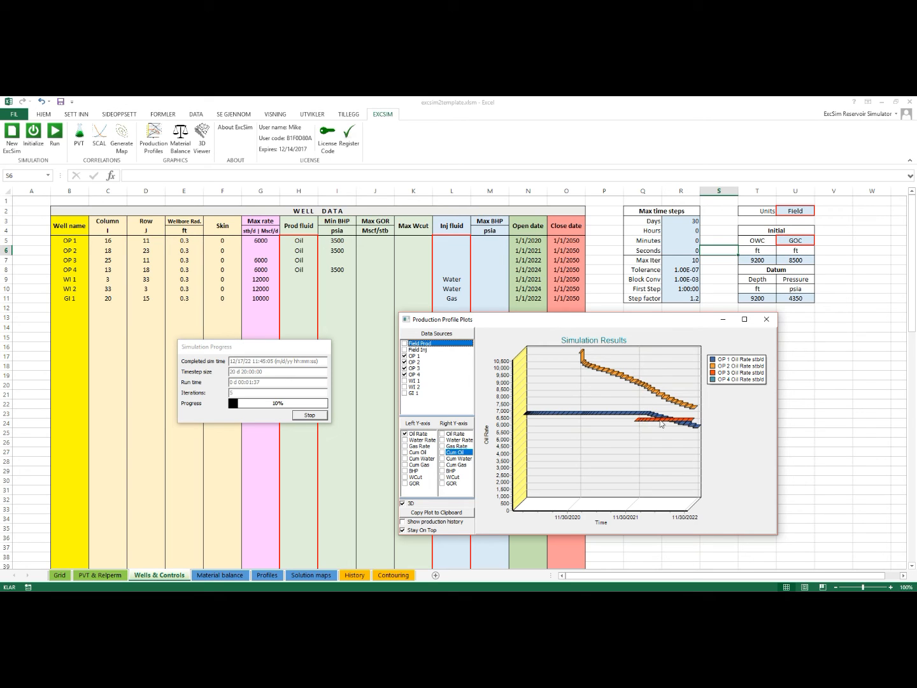
pyautogui.click(404, 344)
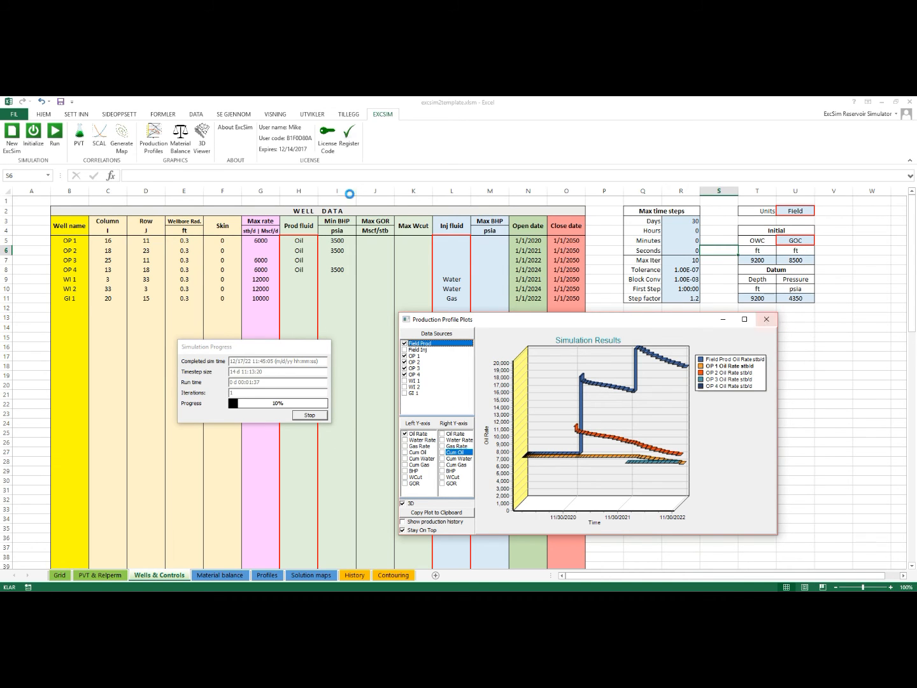
# View and rotate the current saturations in the 3D Viewer, and close both the viewer and the production plots
pyautogui.click(201, 134)
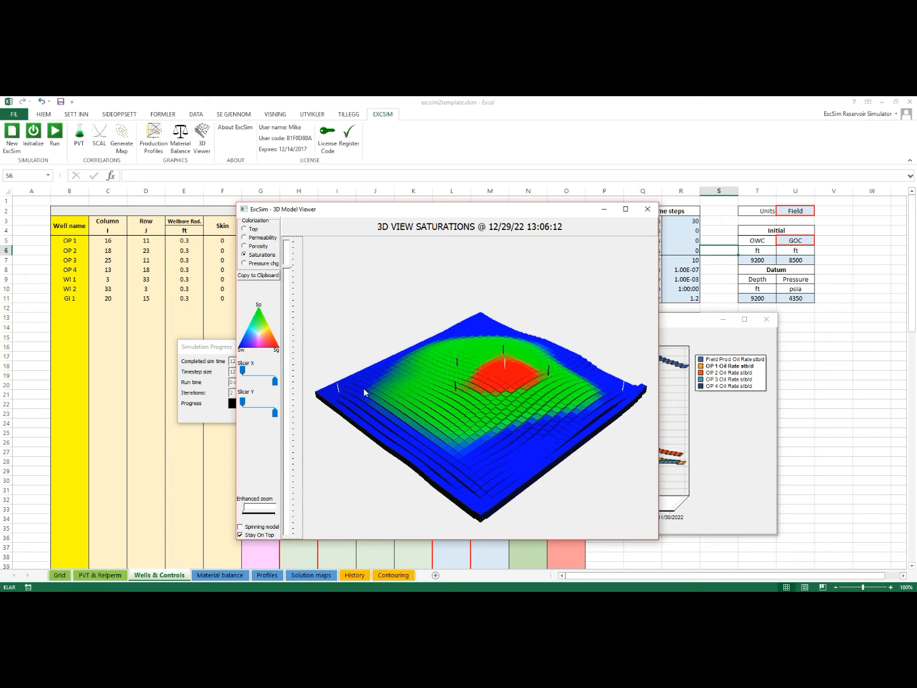
pyautogui.moveTo(426, 423)
pyautogui.mouseDown()
pyautogui.moveTo(451, 426)
pyautogui.moveTo(438, 425)
pyautogui.mouseUp()
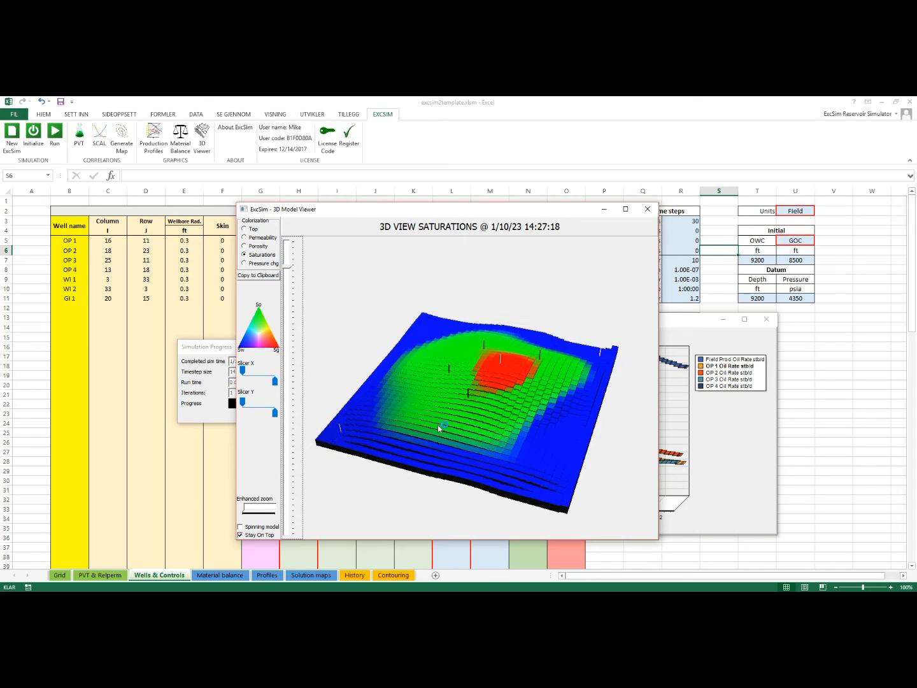
pyautogui.click(650, 210)
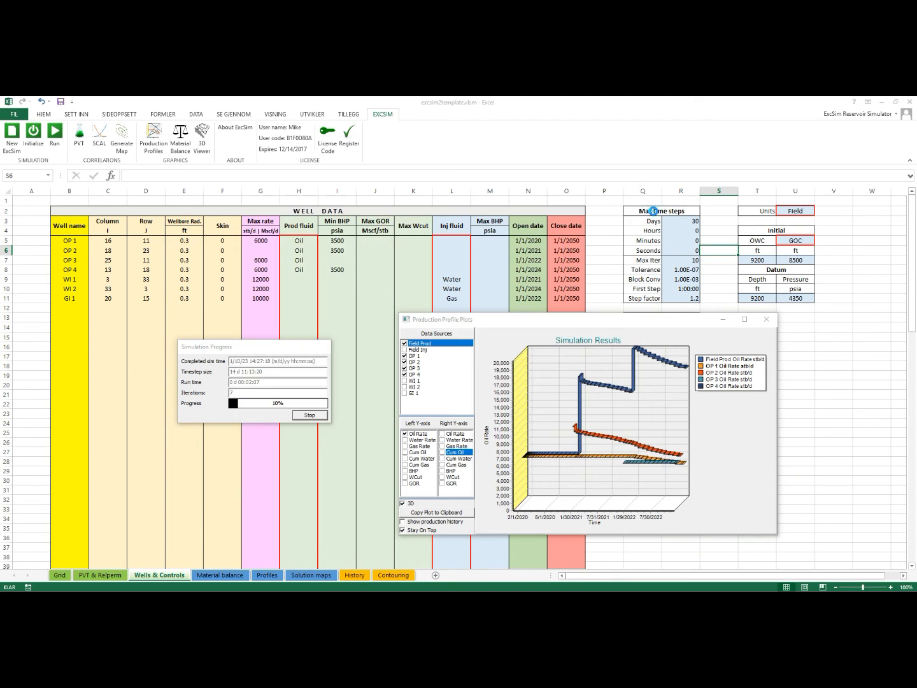
pyautogui.click(768, 319)
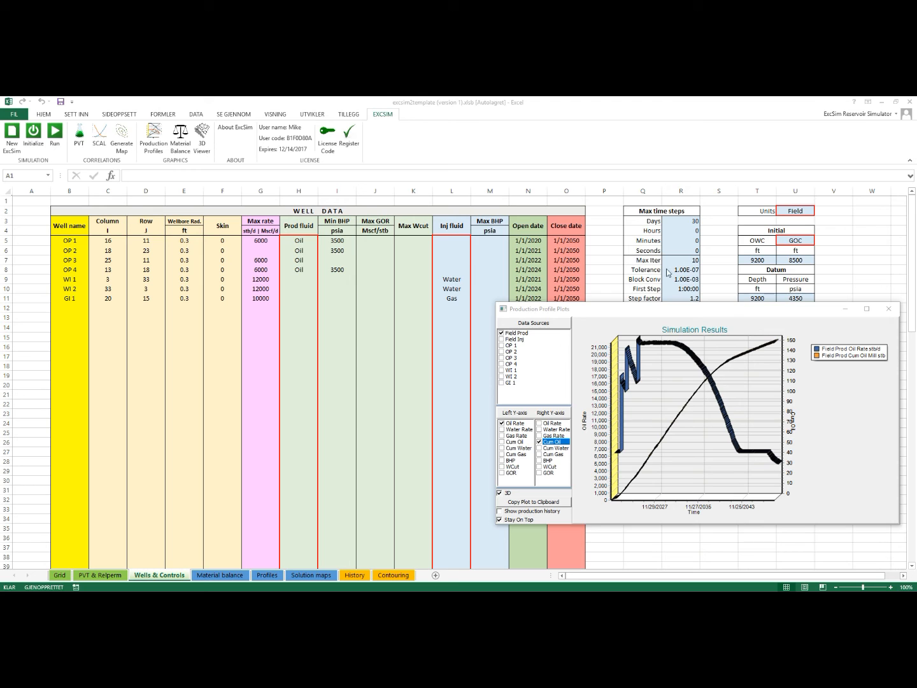
# Maximize the production plot of field oil rate and cumulative oil, and compare its 2D and 3D display
pyautogui.moveTo(753, 310); pyautogui.dragTo(543, 270)
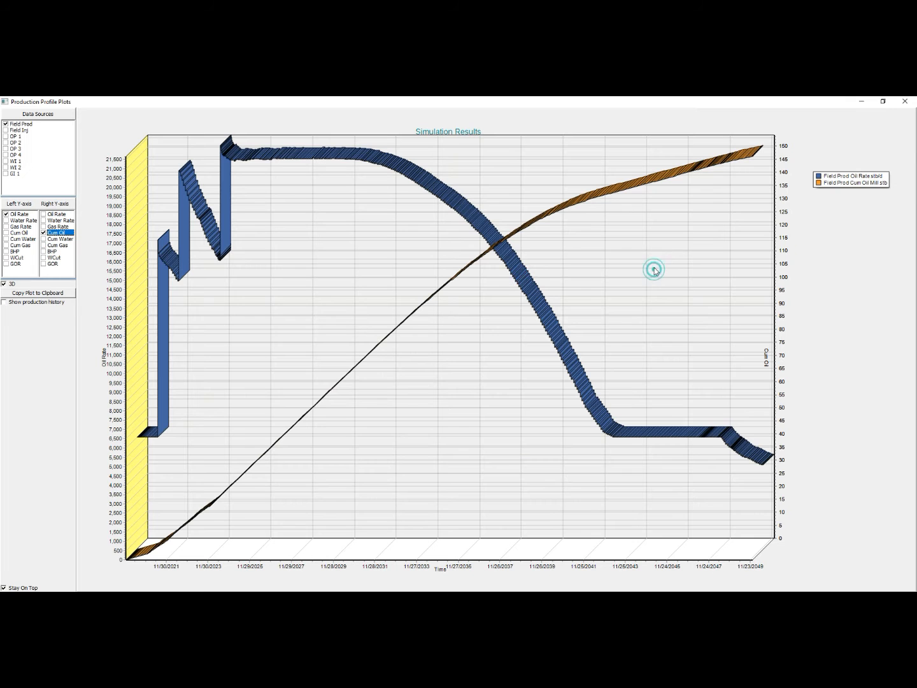
pyautogui.click(655, 270)
pyautogui.click(3, 285)
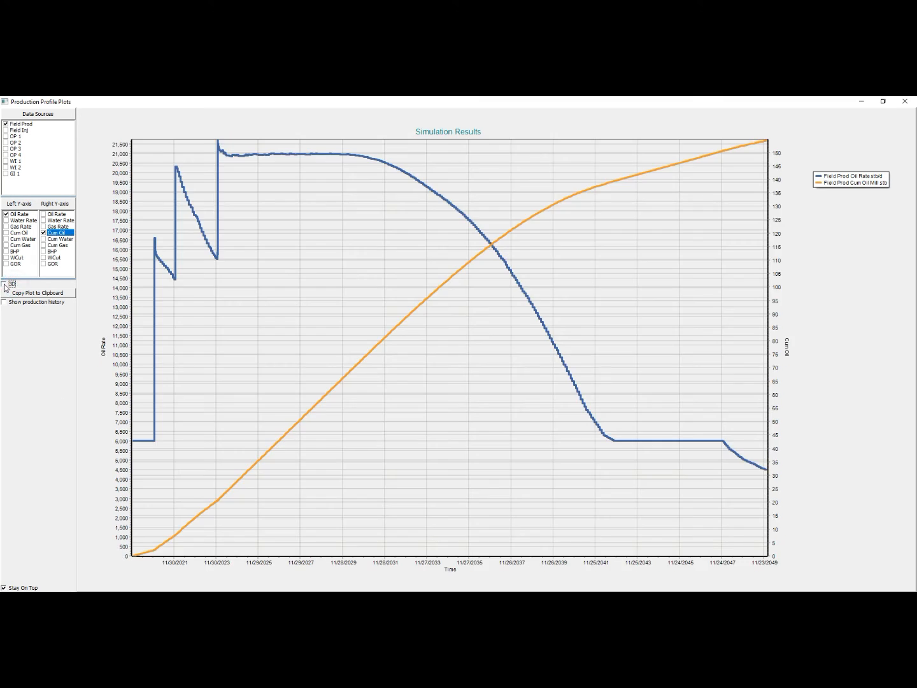
pyautogui.click(4, 284)
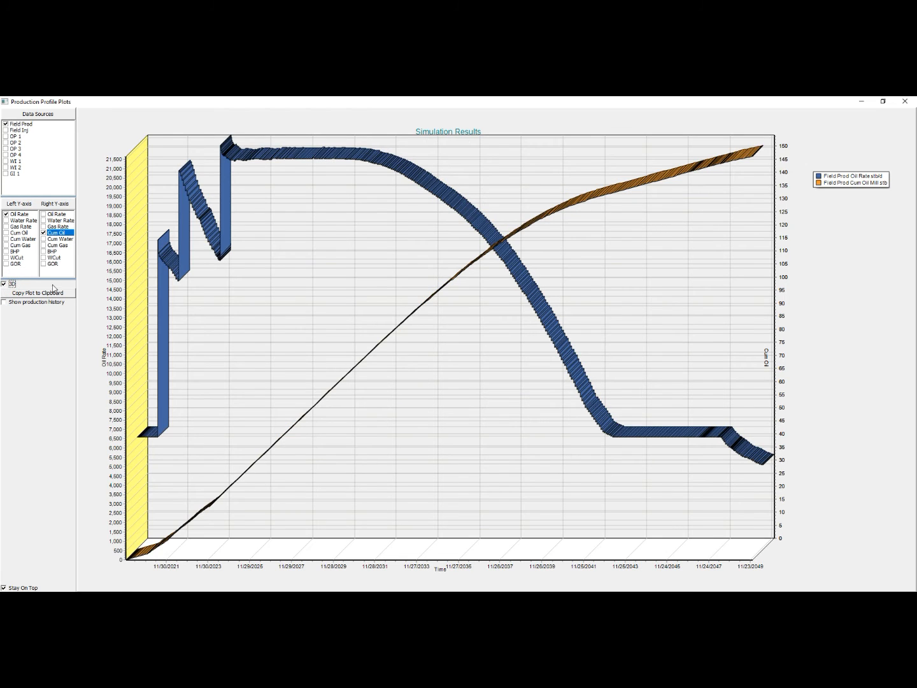
# Plot the field oil rate with water cut instead of cumulative oil on the right Y-axis
pyautogui.click(5, 124)
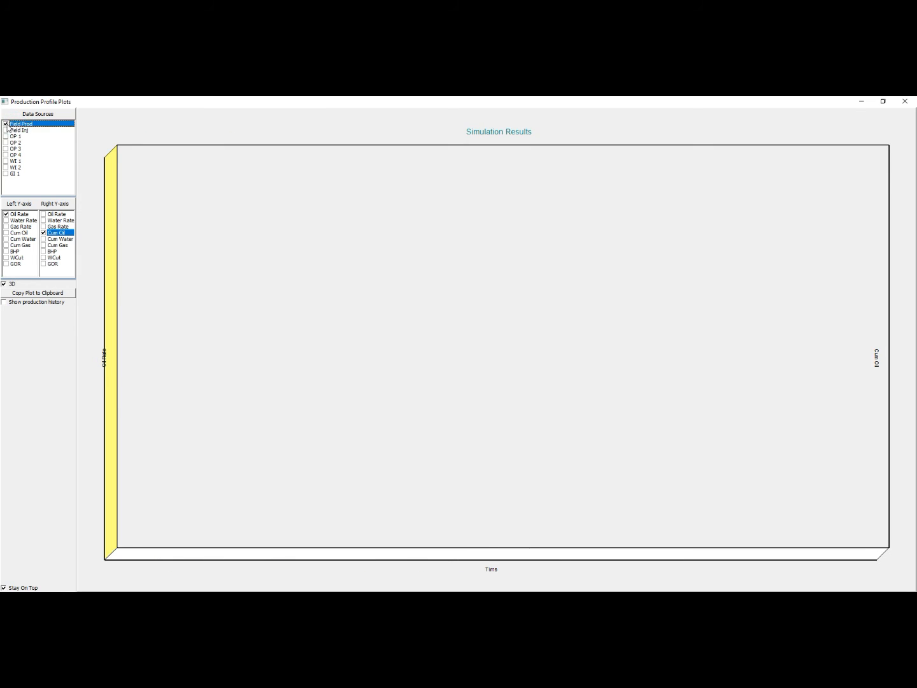
pyautogui.click(6, 215)
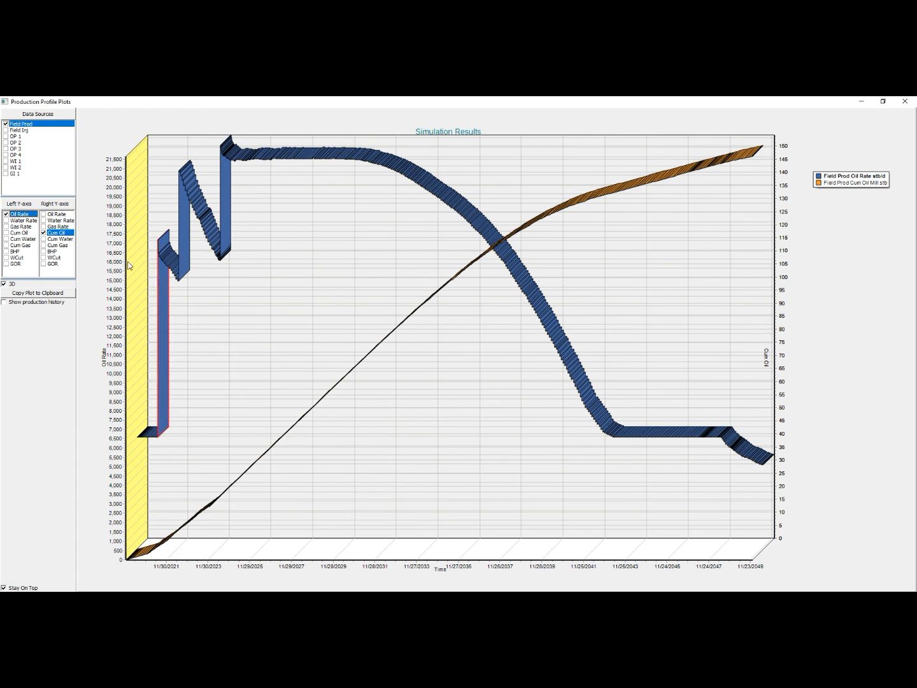
pyautogui.click(43, 233)
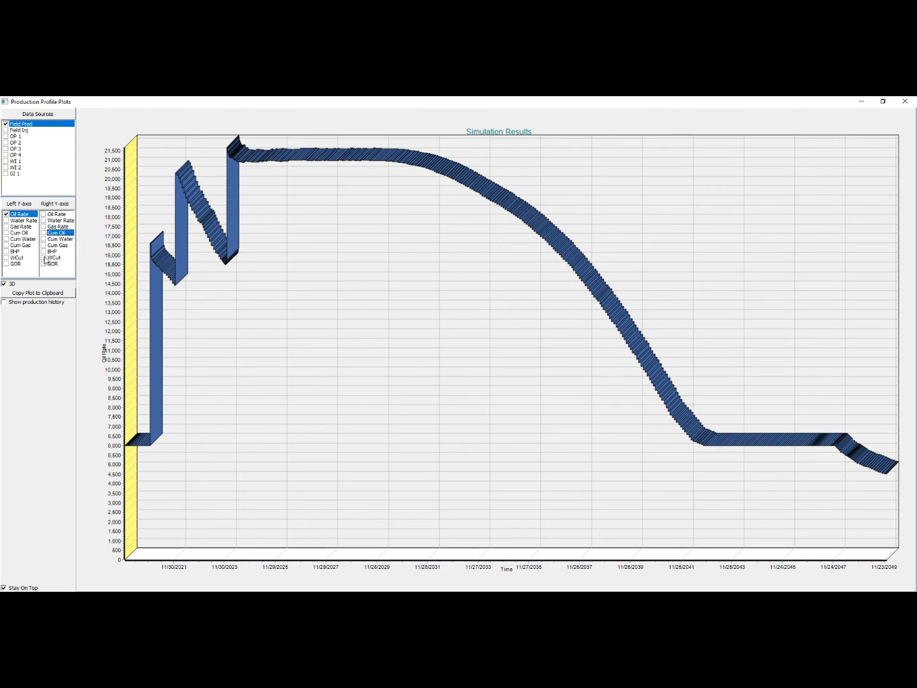
pyautogui.click(44, 258)
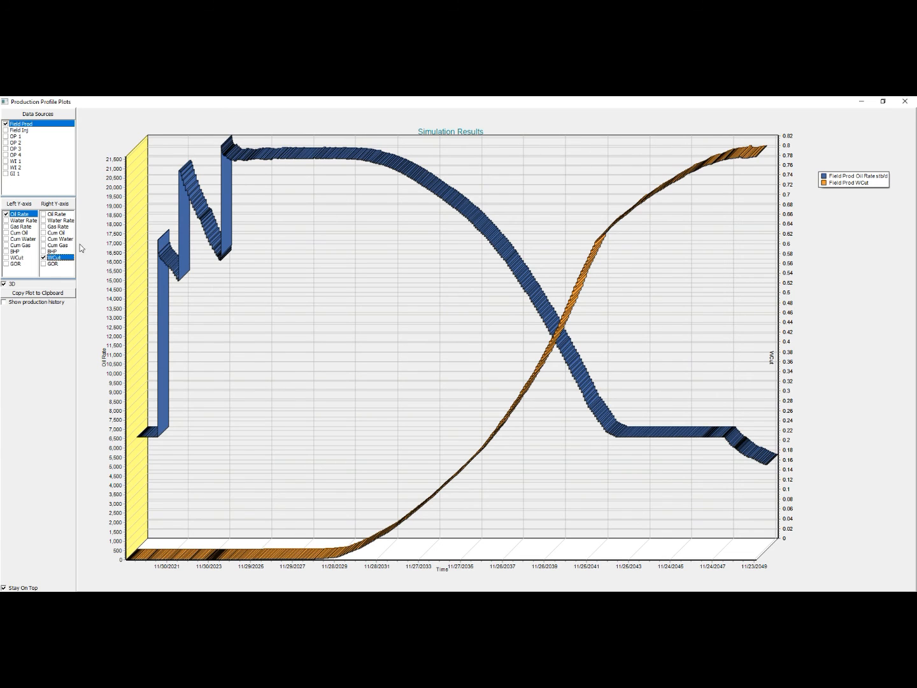
# Show oil rate and water cut for wells OP 1 to OP 4 without Field Prod, as a 2D plot
pyautogui.click(5, 137)
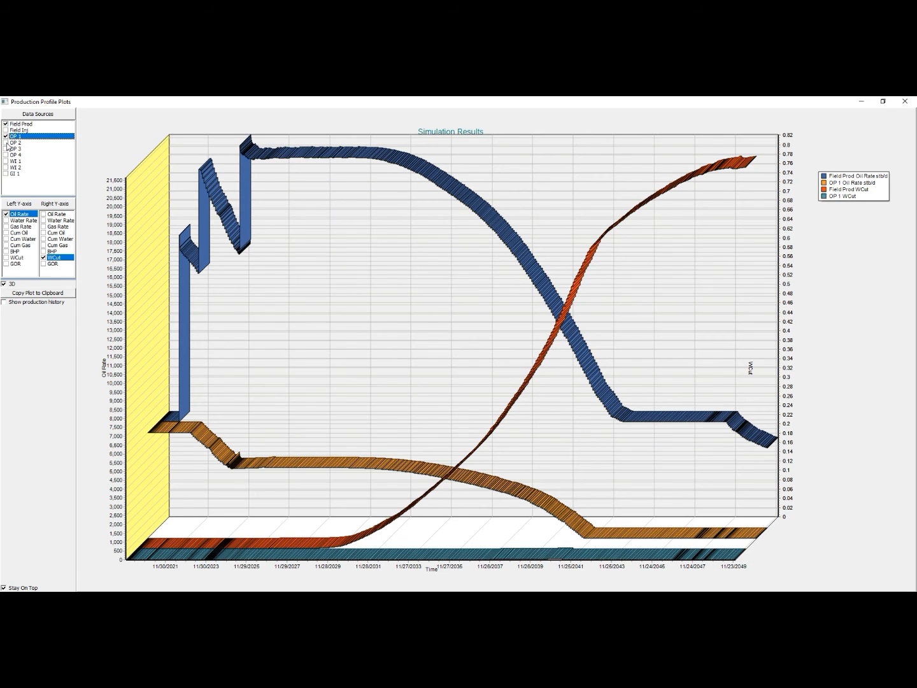
pyautogui.click(6, 143)
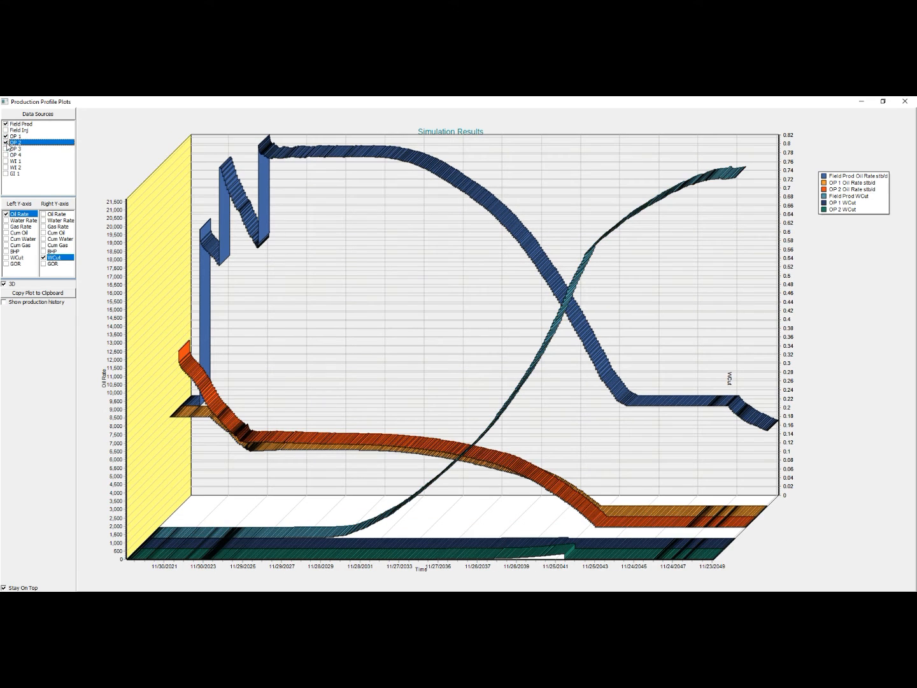
pyautogui.click(6, 149)
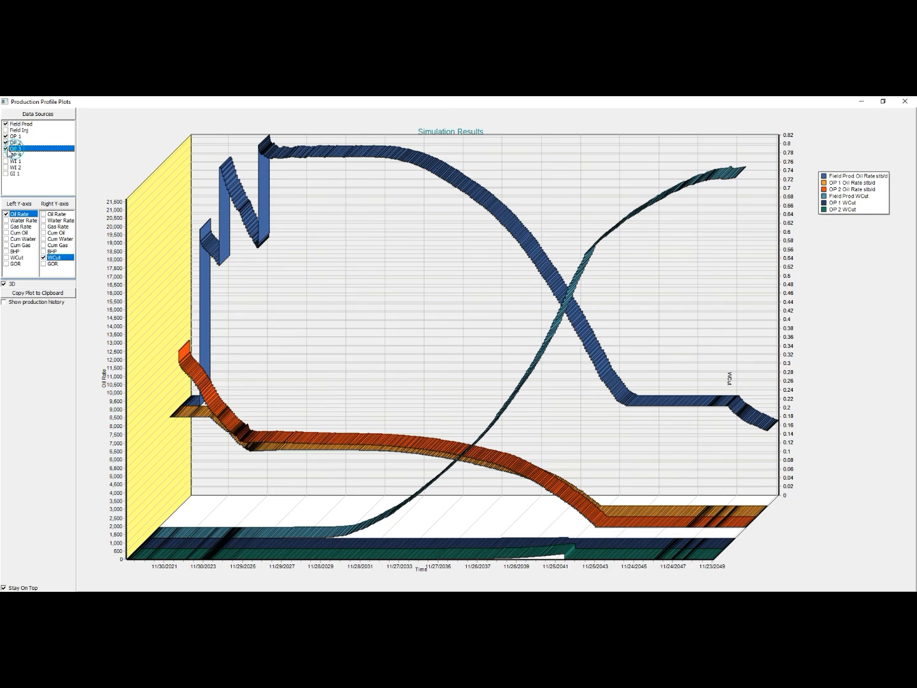
pyautogui.click(5, 155)
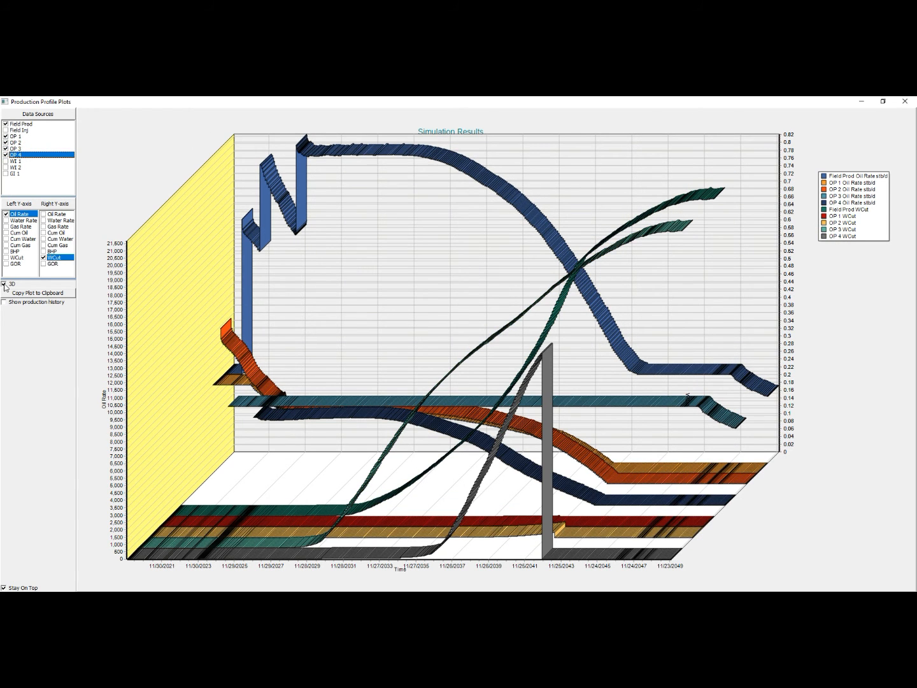
pyautogui.click(6, 125)
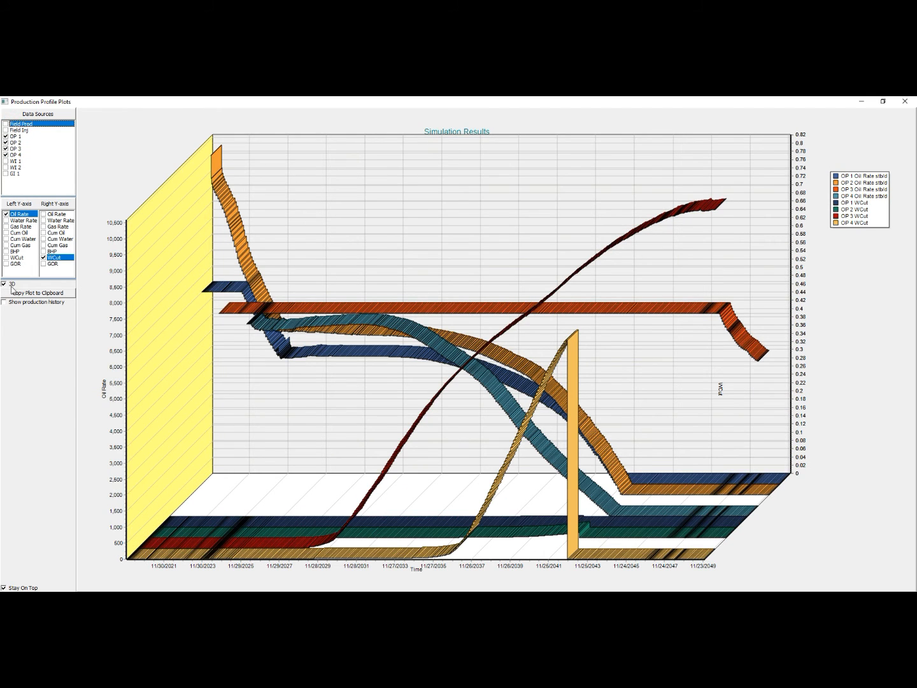
pyautogui.click(4, 284)
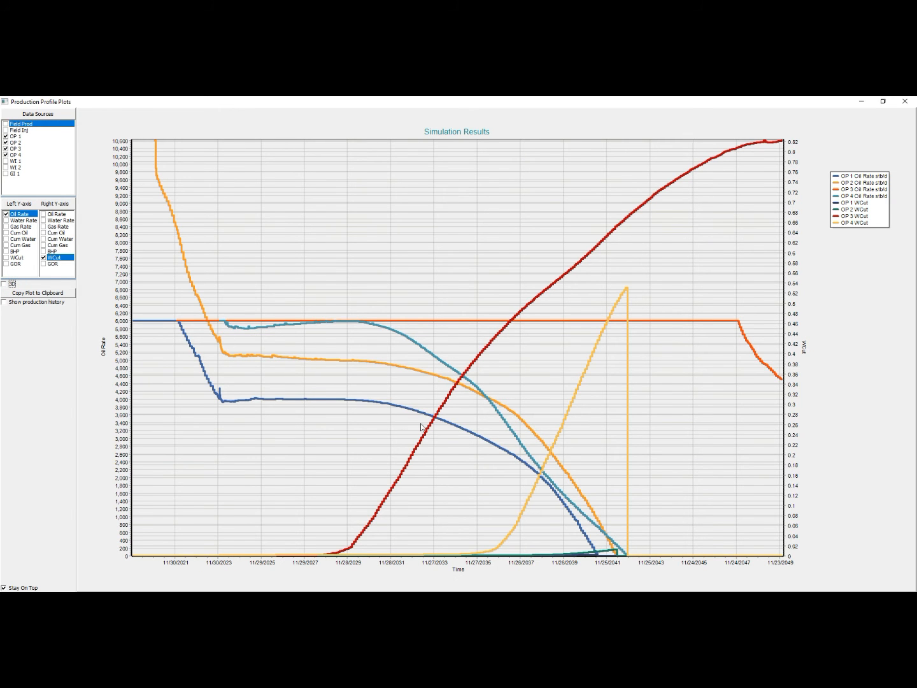
# Plot oil and water rates against gas rate on the right Y-axis for OP 1 to OP 4, without water cut, and close the plots
pyautogui.click(44, 258)
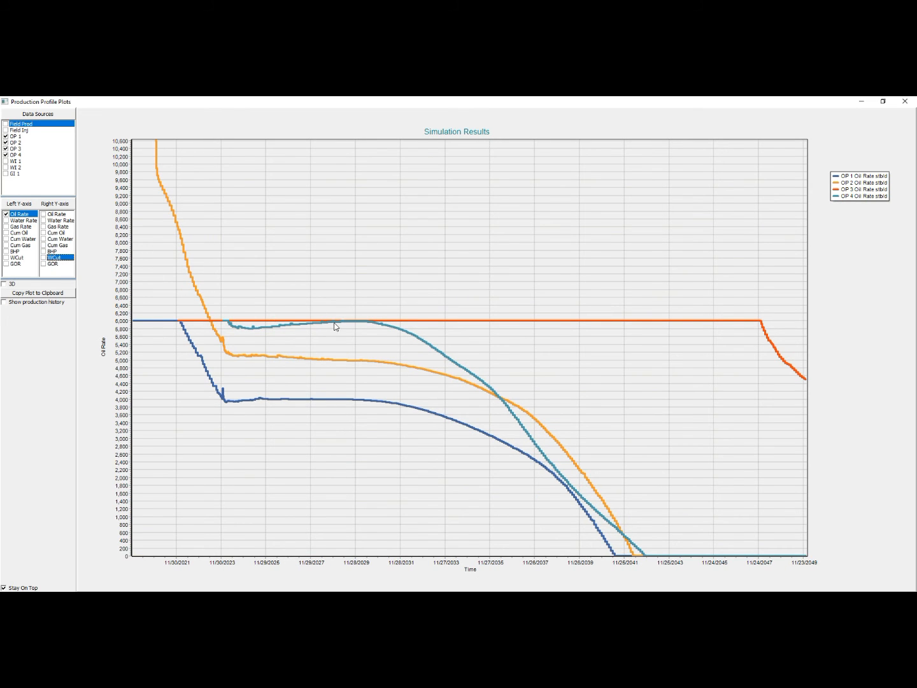
pyautogui.click(6, 222)
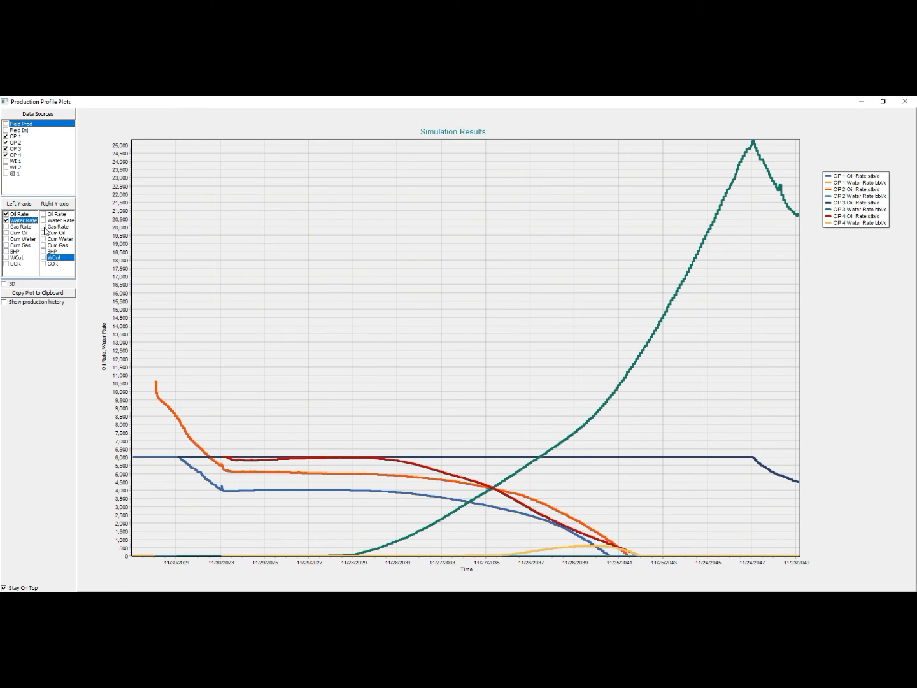
pyautogui.click(44, 228)
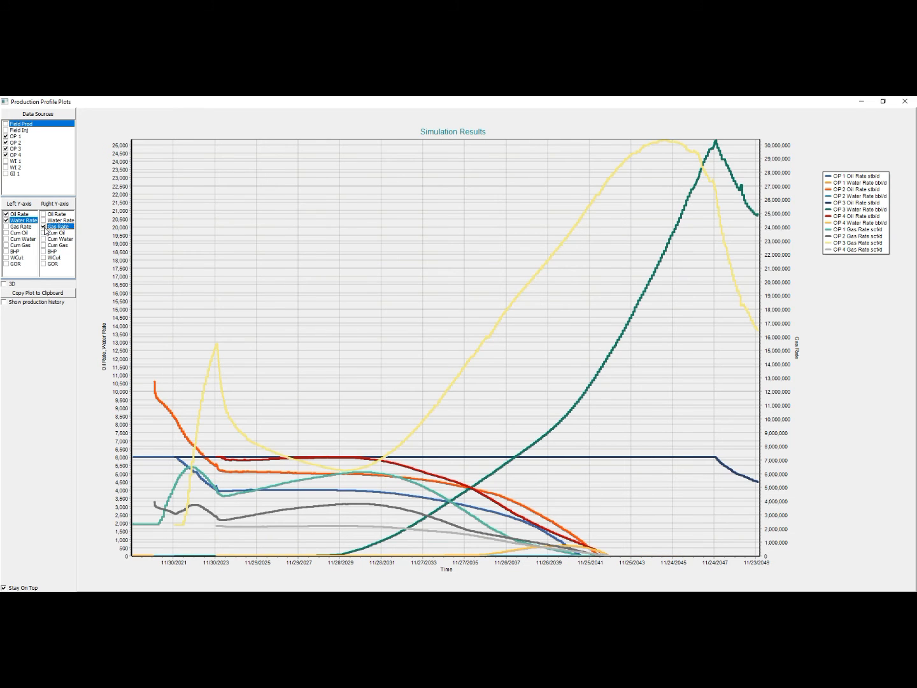
pyautogui.click(885, 103)
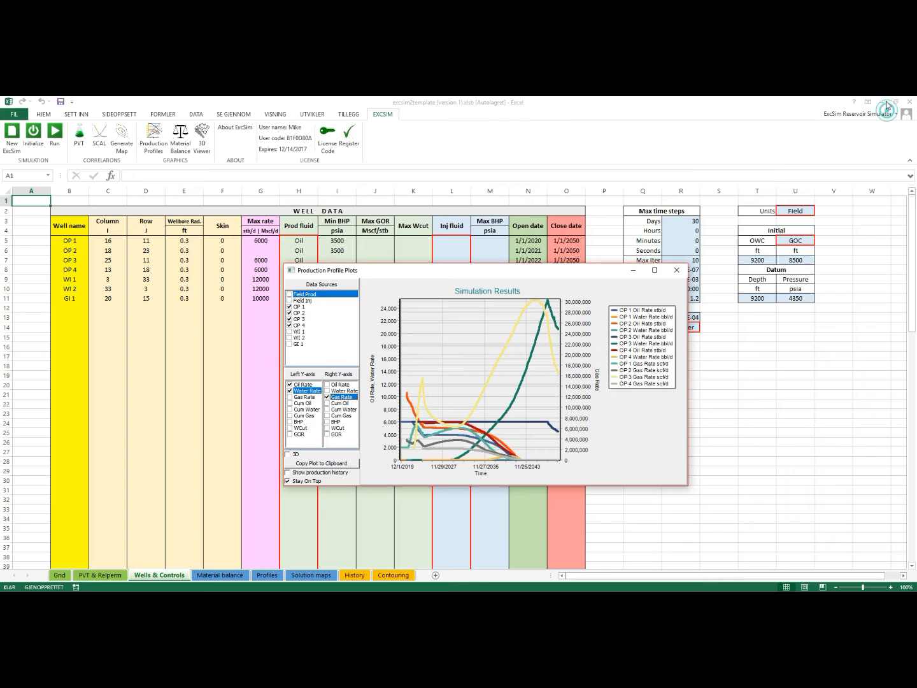
pyautogui.click(678, 273)
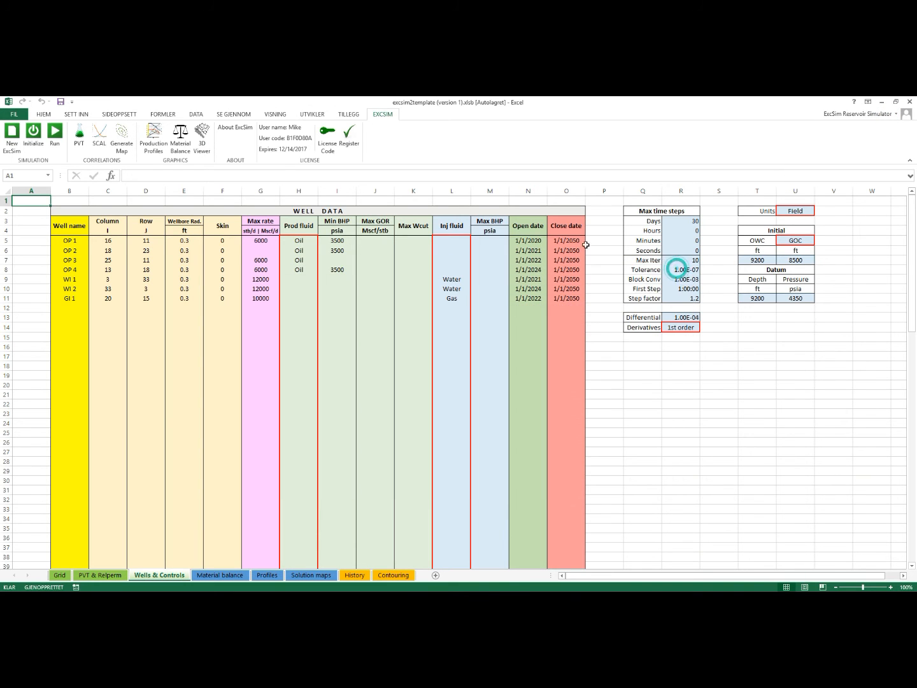
# Open the 3D Viewer maximized and rewind the saturation model to the simulation start on 1/1/2020
pyautogui.click(208, 135)
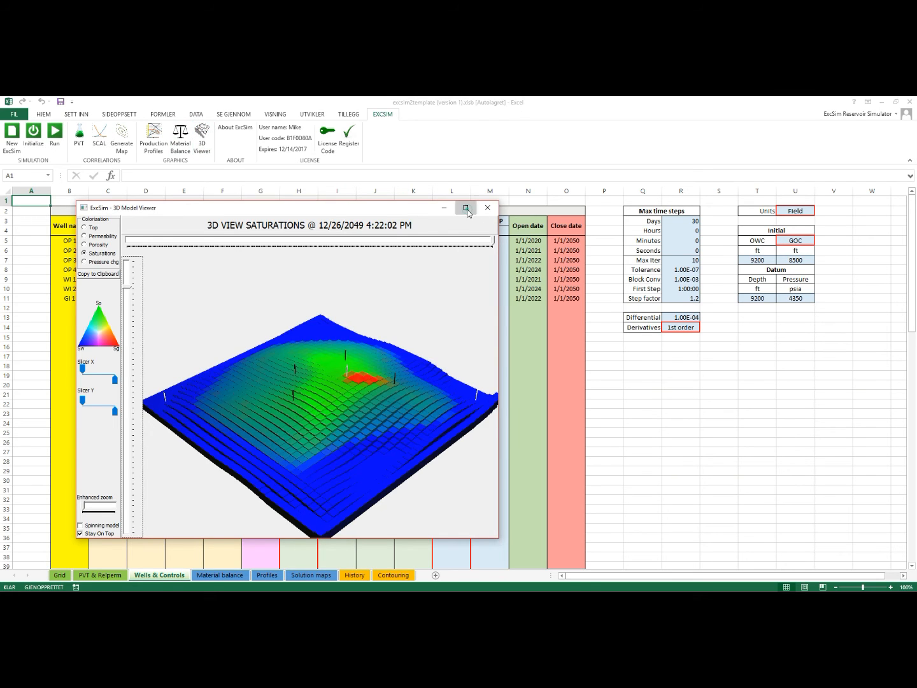
pyautogui.click(466, 209)
pyautogui.moveTo(51, 197); pyautogui.dragTo(51, 220)
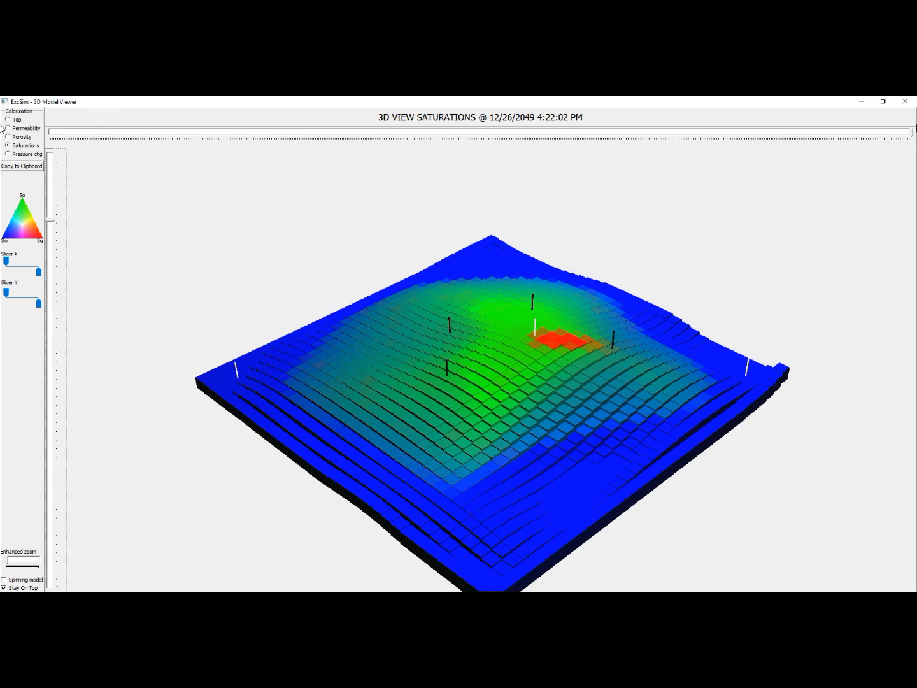
pyautogui.click(911, 134)
pyautogui.moveTo(911, 134); pyautogui.dragTo(48, 145)
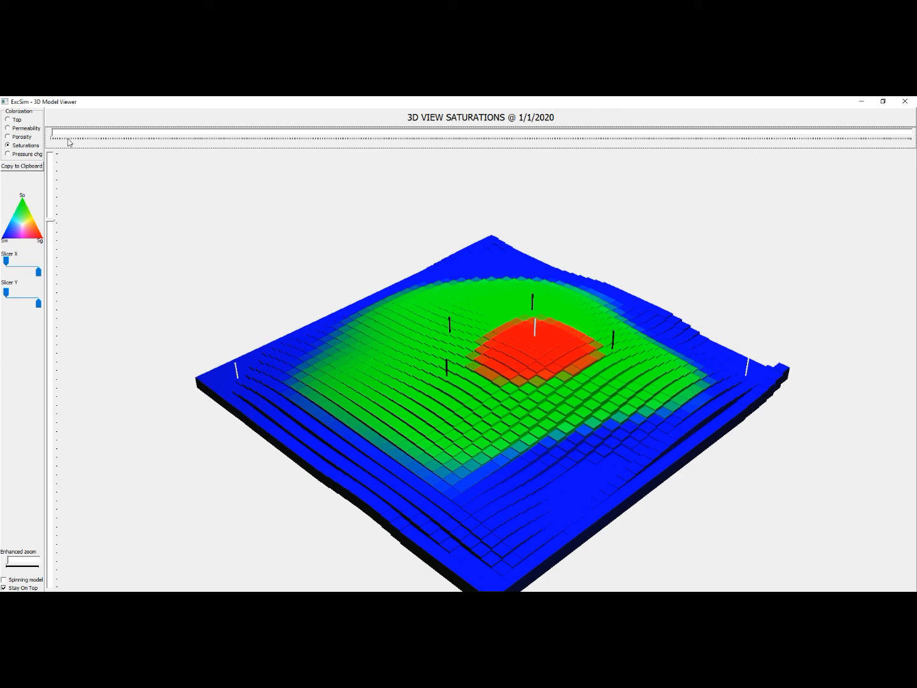
# Advance the 3D saturations through 2032 and 2042 to the final date 12/26/2049, and close the viewer
pyautogui.moveTo(52, 135); pyautogui.dragTo(482, 162)
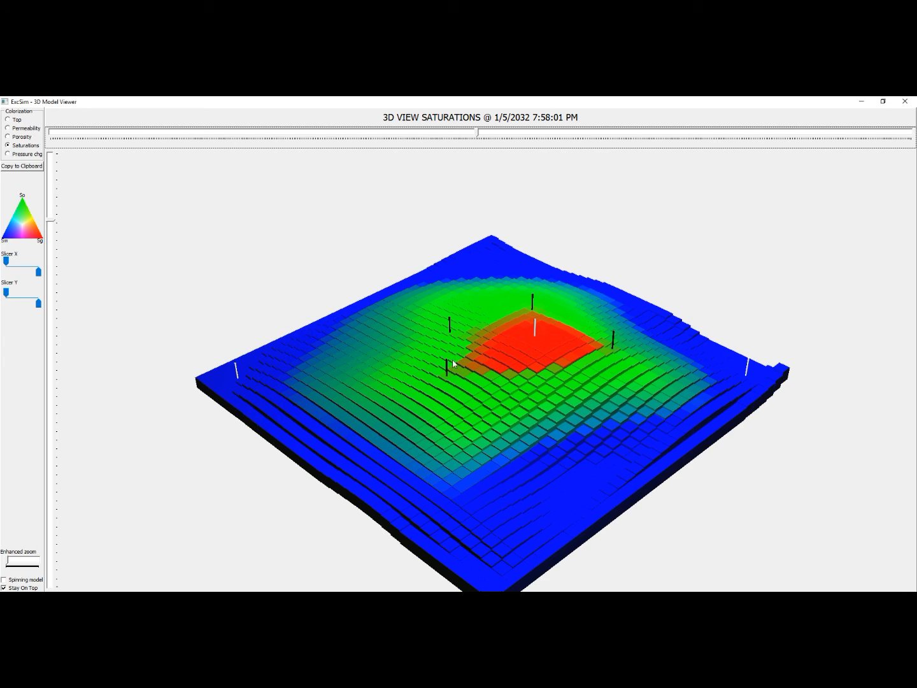
pyautogui.moveTo(478, 135); pyautogui.dragTo(713, 159)
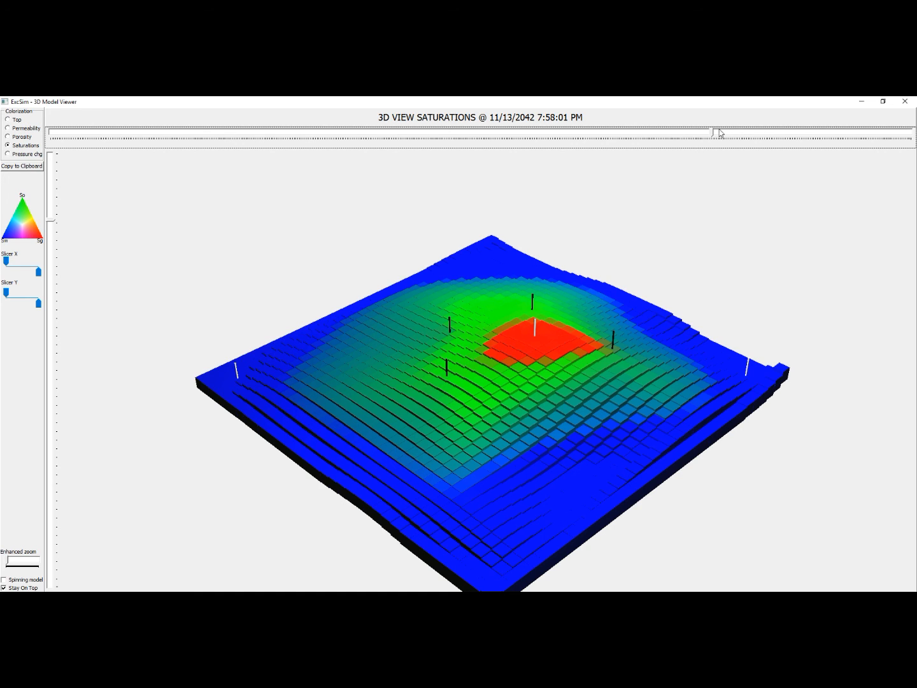
pyautogui.moveTo(712, 134); pyautogui.dragTo(913, 145)
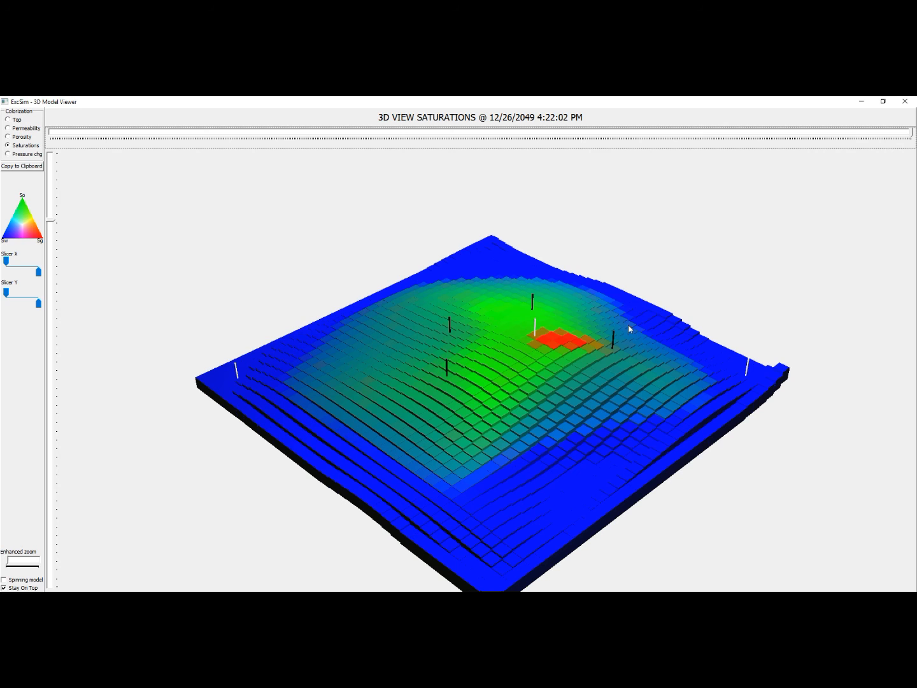
pyautogui.click(883, 101)
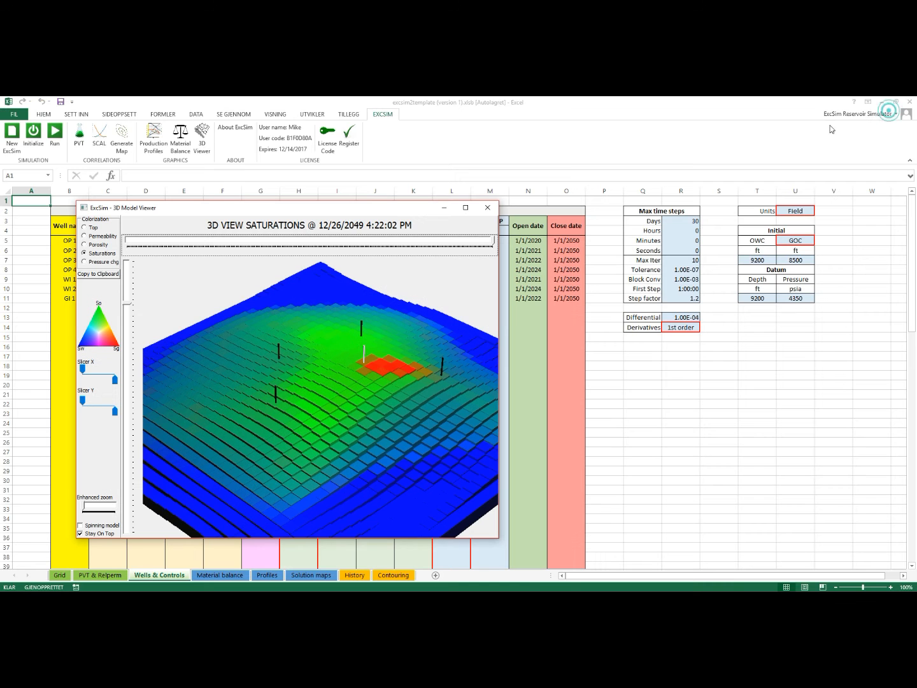
pyautogui.click(488, 207)
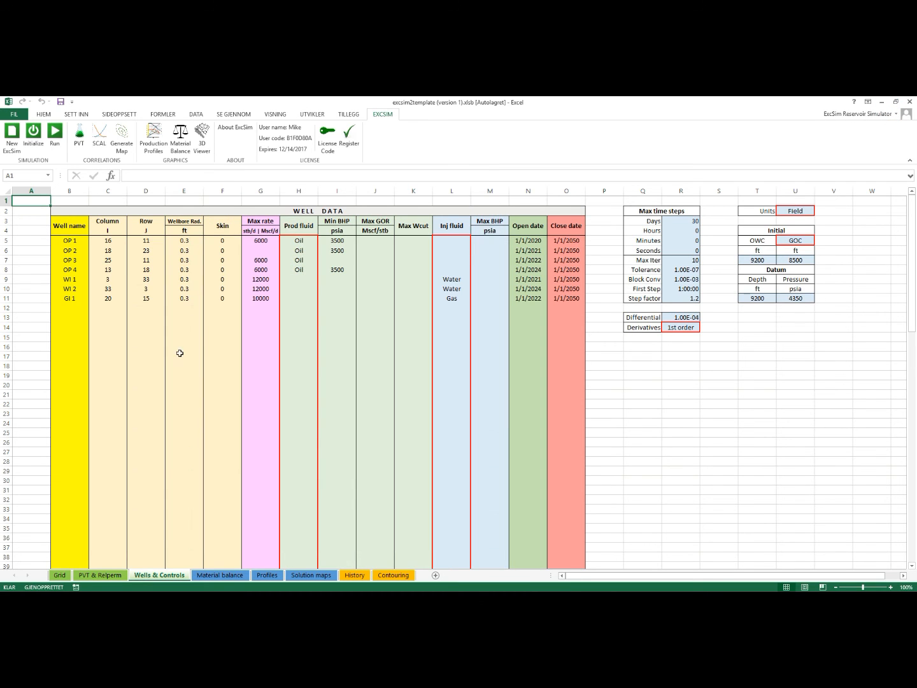
# View the cumulative Material Balance plots of reservoir offtake and drive mechanisms maximized, and close them
pyautogui.click(181, 137)
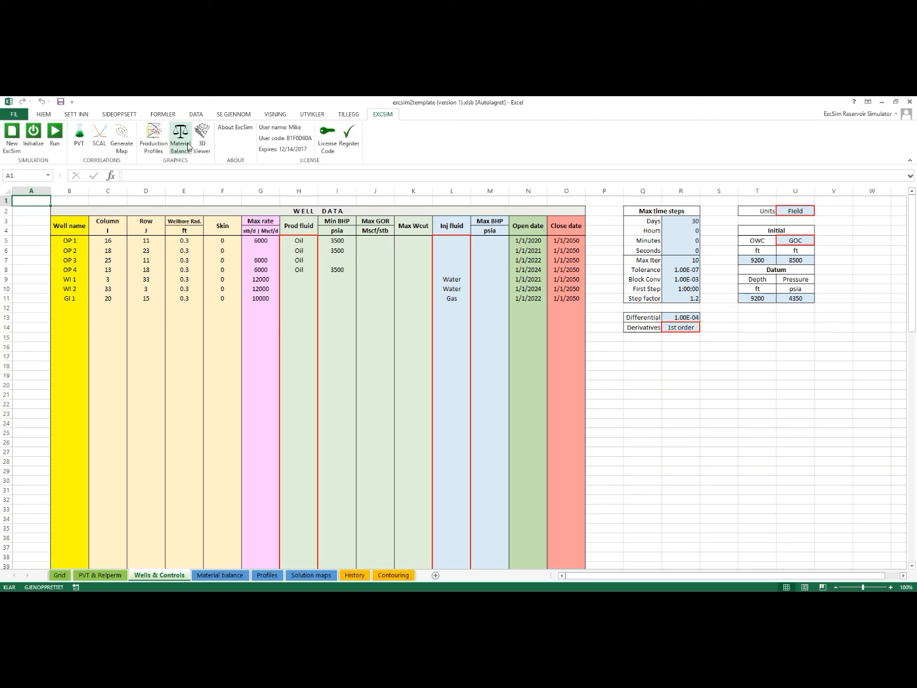
pyautogui.click(49, 161)
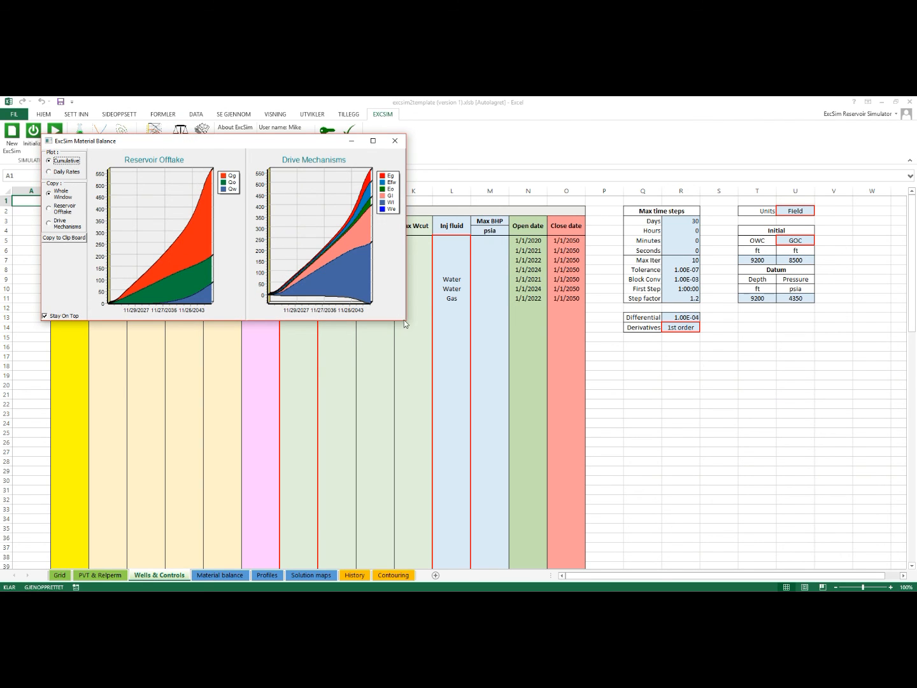
pyautogui.click(373, 141)
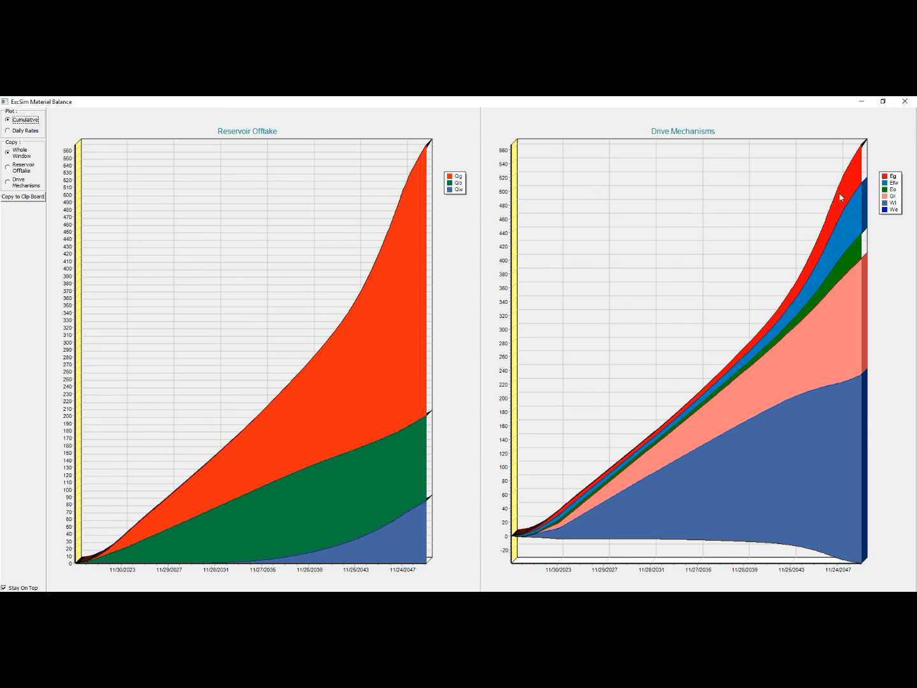
pyautogui.click(905, 102)
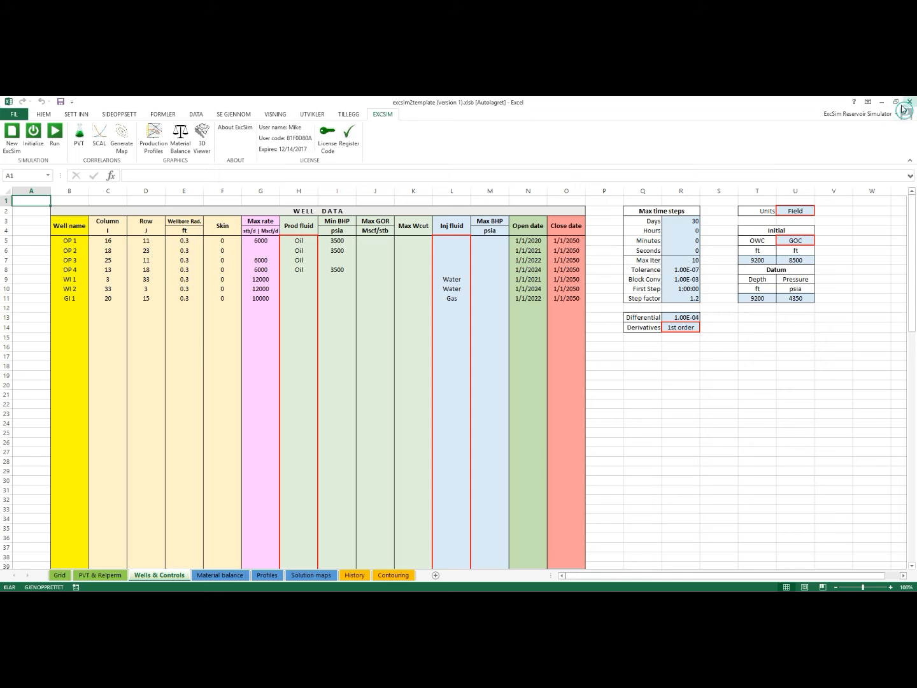
# Open the Profiles sheet and inspect the Time From and Time To values of the first time steps
pyautogui.click(267, 576)
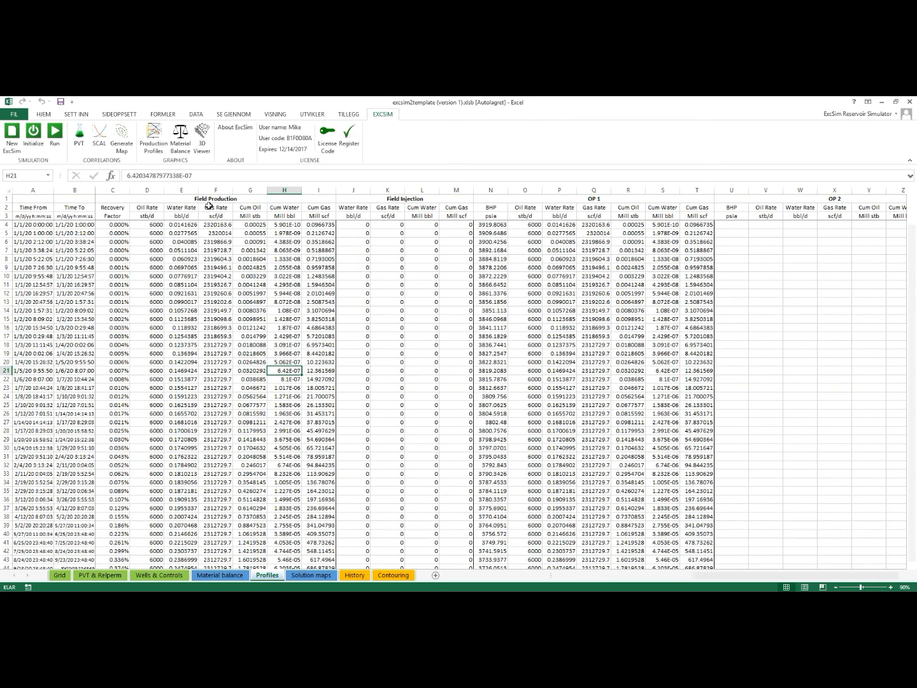
pyautogui.moveTo(23, 222); pyautogui.dragTo(60, 225)
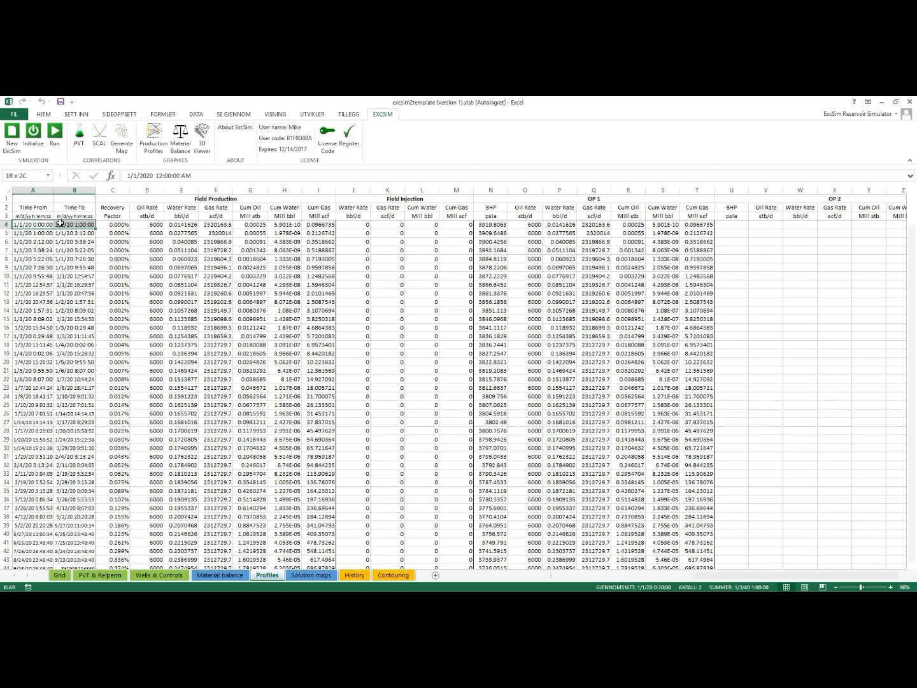
pyautogui.click(24, 242)
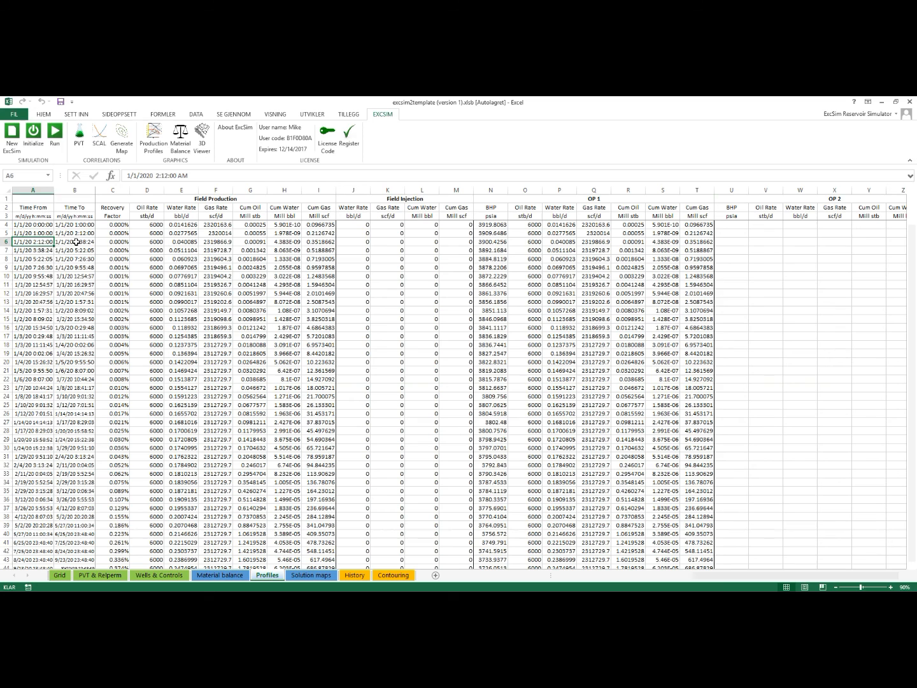
pyautogui.click(76, 242)
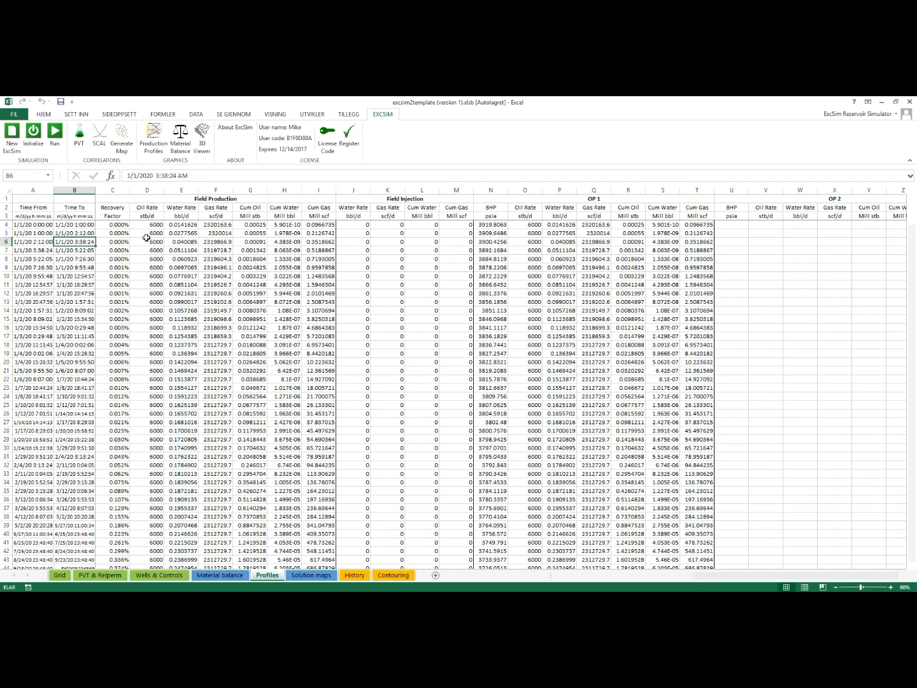
# Examine the Field Production columns, including cumulative oil, water and gas
pyautogui.moveTo(216, 198); pyautogui.dragTo(214, 405)
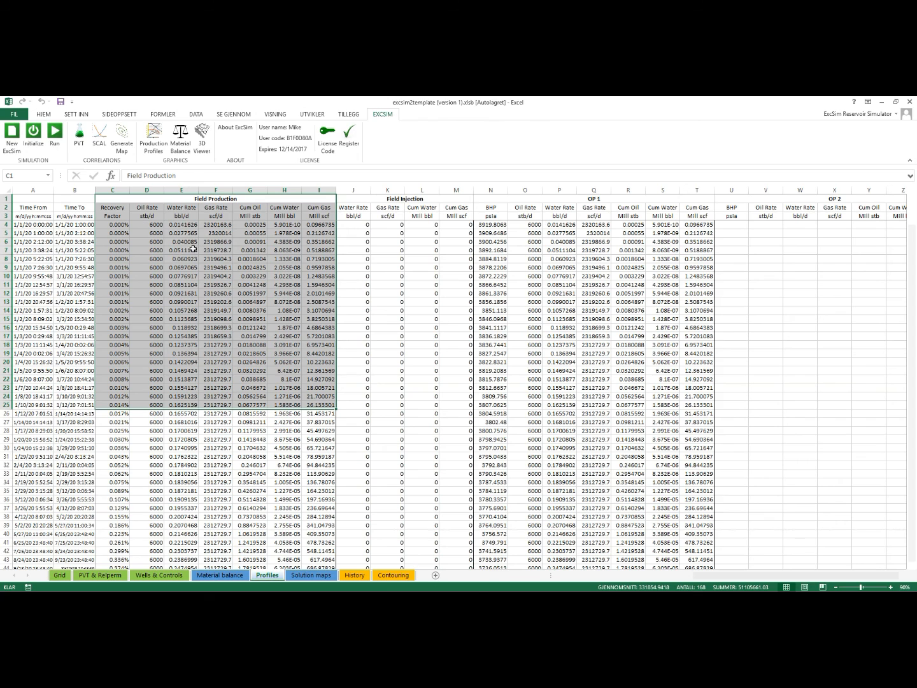
pyautogui.moveTo(254, 209); pyautogui.dragTo(247, 368)
pyautogui.moveTo(284, 211); pyautogui.dragTo(284, 344)
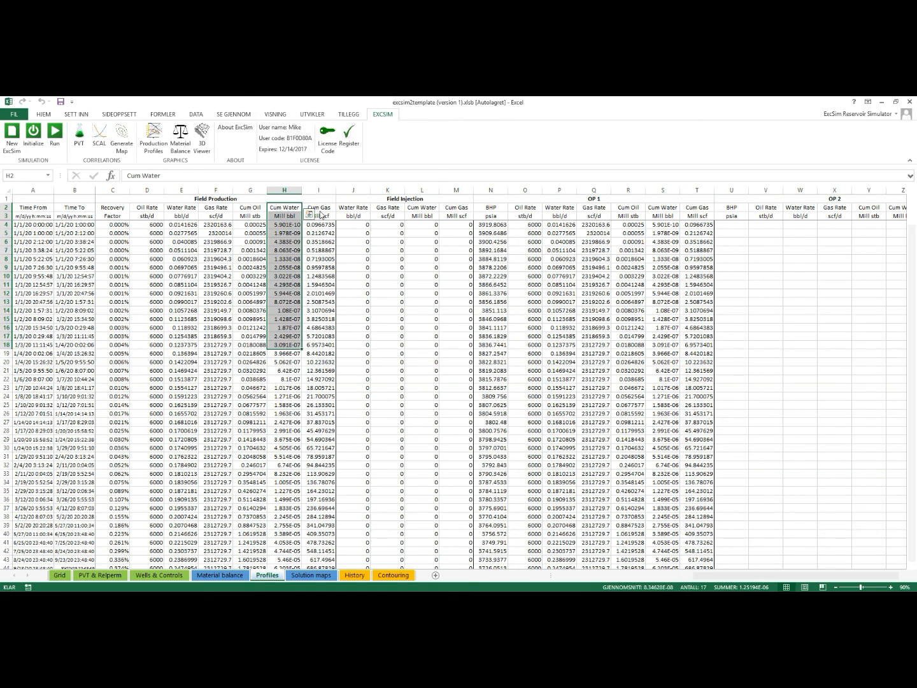
pyautogui.moveTo(320, 209); pyautogui.dragTo(317, 371)
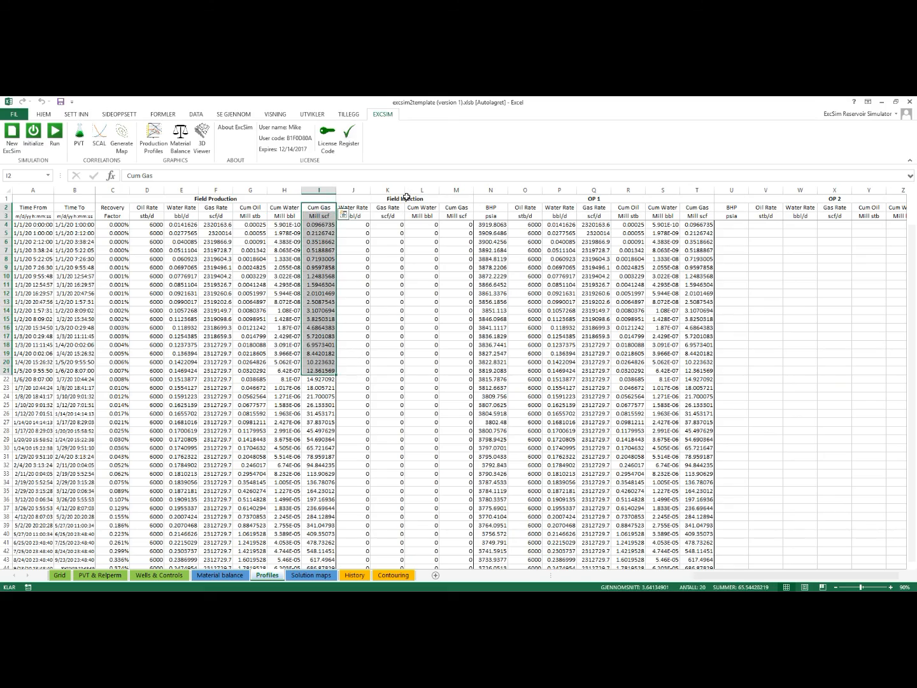
# Examine the Field Injection columns from the first time steps down to the periods when water and gas injection are active
pyautogui.moveTo(407, 198); pyautogui.dragTo(403, 448)
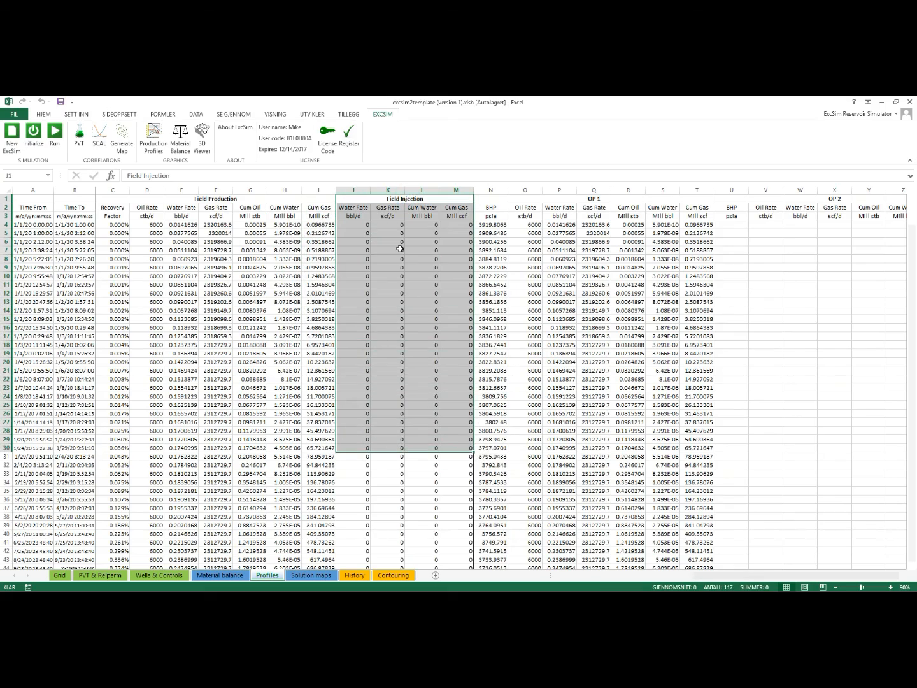
pyautogui.scroll(-5, 400, 249)
pyautogui.scroll(-7, 400, 249)
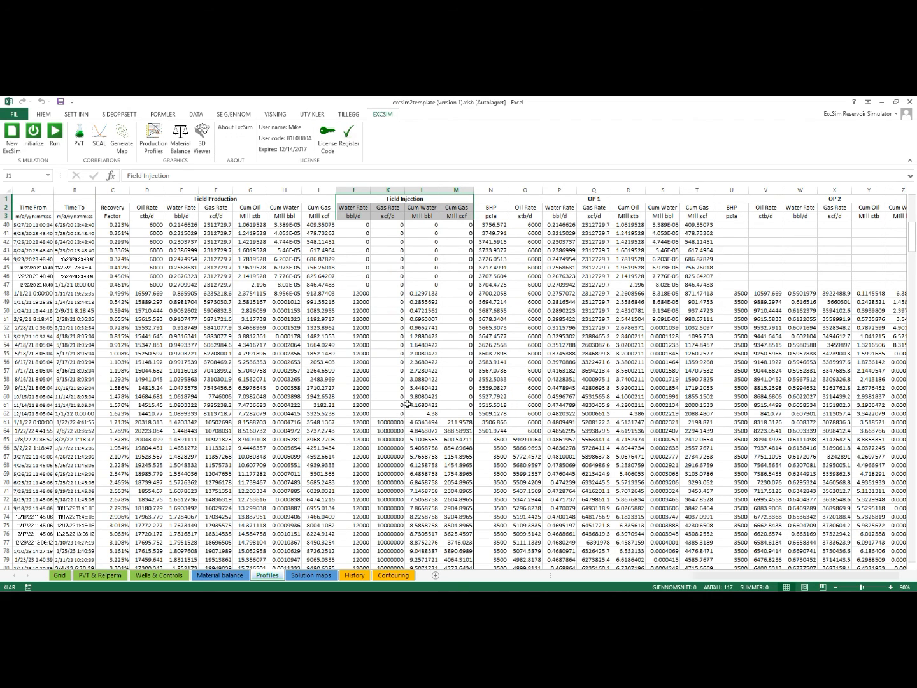
pyautogui.scroll(7, 402, 393)
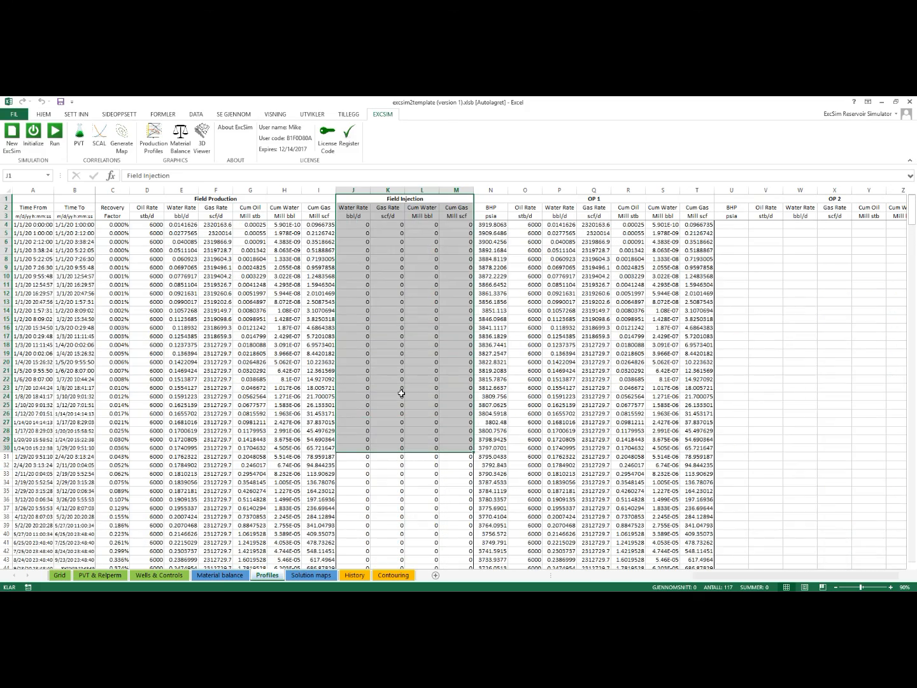
# Review the individual well results from OP 1 across to WI 1 over time, and return to the first data row
pyautogui.click(605, 199)
pyautogui.moveTo(605, 199); pyautogui.dragTo(583, 414)
pyautogui.moveTo(606, 576); pyautogui.dragTo(726, 579)
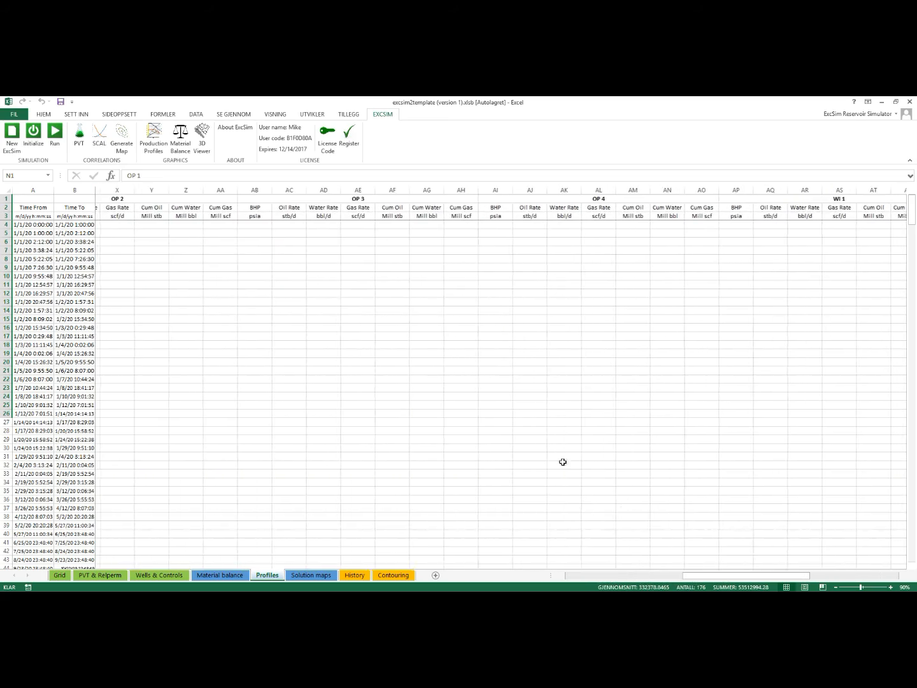
pyautogui.scroll(-20, 497, 461)
pyautogui.scroll(-12, 497, 461)
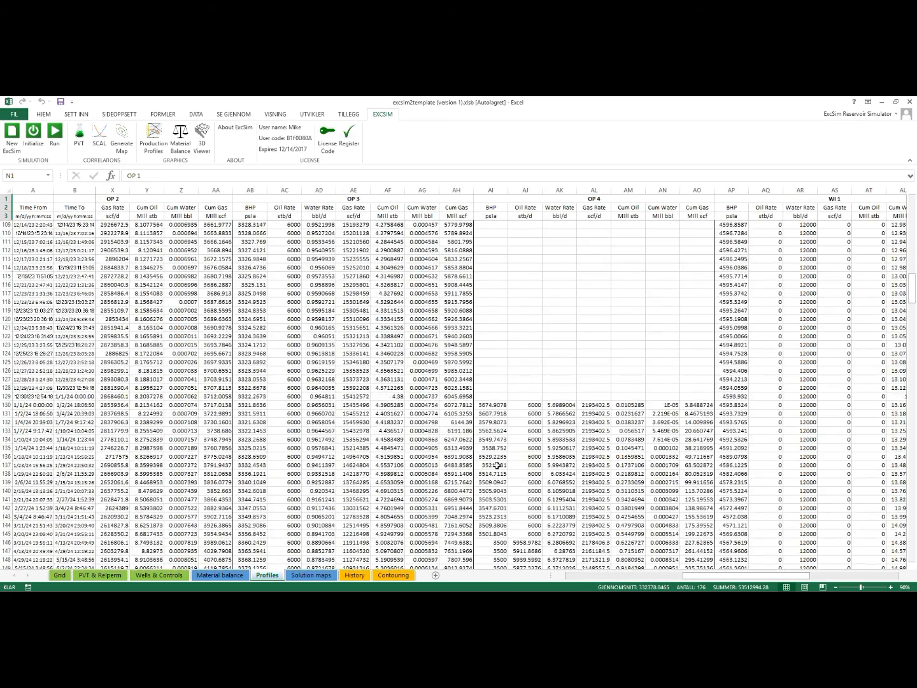
pyautogui.moveTo(758, 576); pyautogui.dragTo(524, 587)
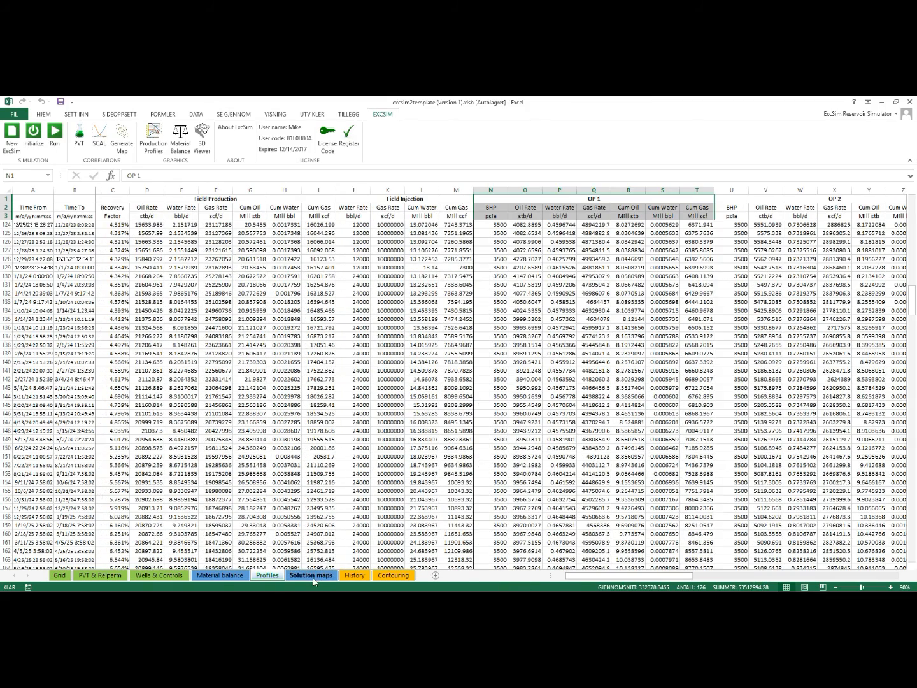
pyautogui.hotkey('ctrl', 'Home')
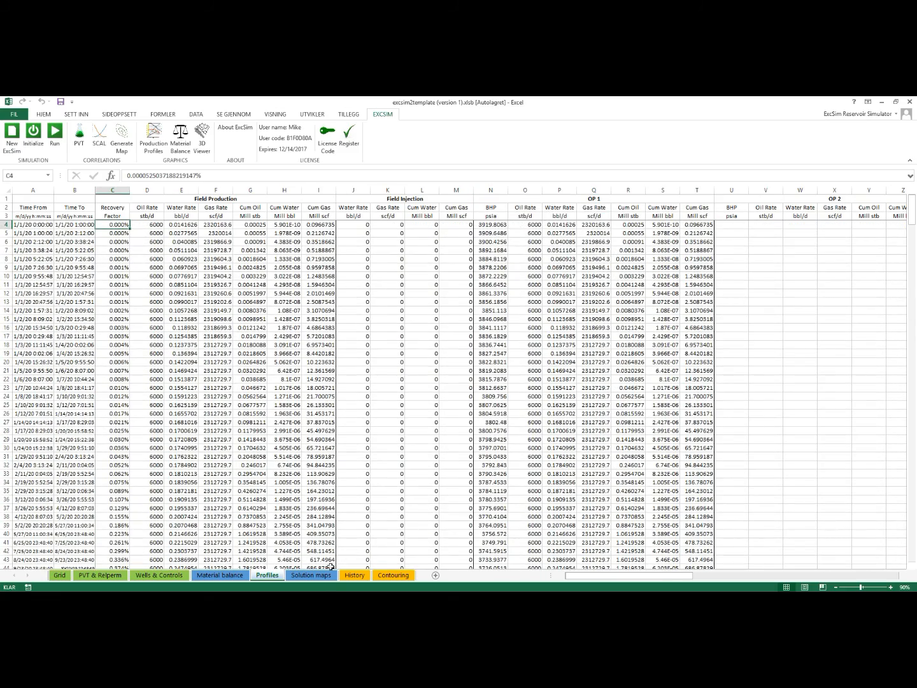
# Open the Solution maps sheet, look over all the maps and select the InitPressure map
pyautogui.click(311, 575)
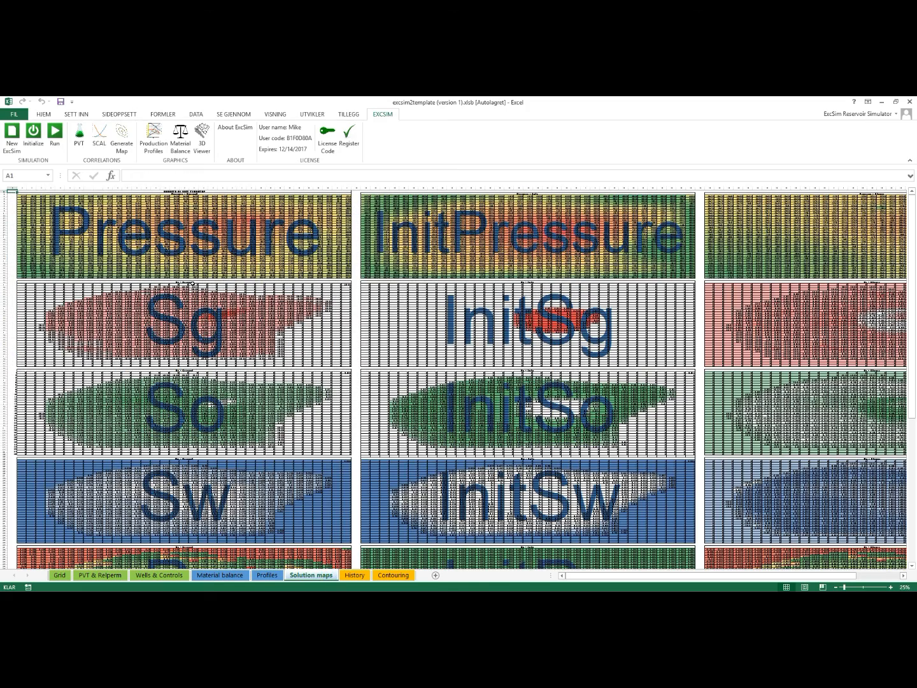
pyautogui.scroll(-2, 192, 283)
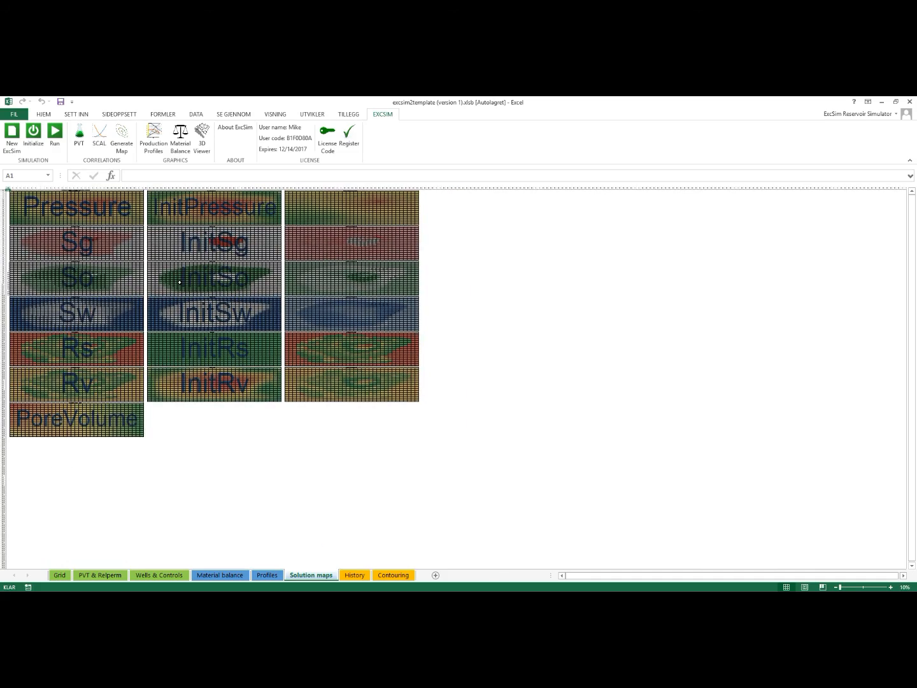
pyautogui.scroll(1, 179, 283)
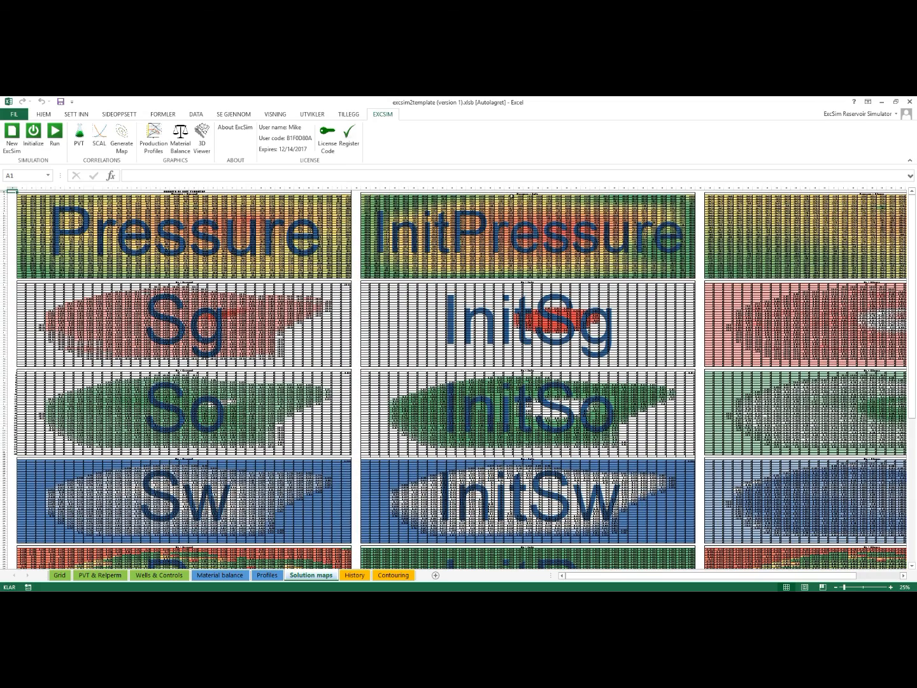
pyautogui.moveTo(366, 196); pyautogui.dragTo(693, 278)
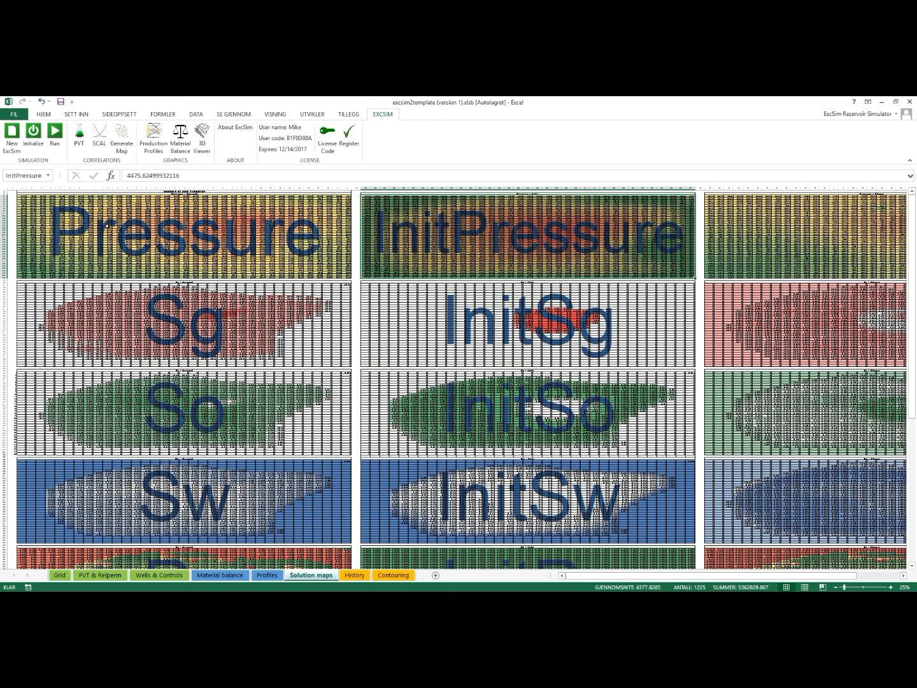
# Select the current Pressure map, and inspect the formula of a cell in the pressure change map
pyautogui.moveTo(21, 194); pyautogui.dragTo(323, 252)
pyautogui.click(91, 209)
pyautogui.moveTo(21, 195); pyautogui.dragTo(318, 281)
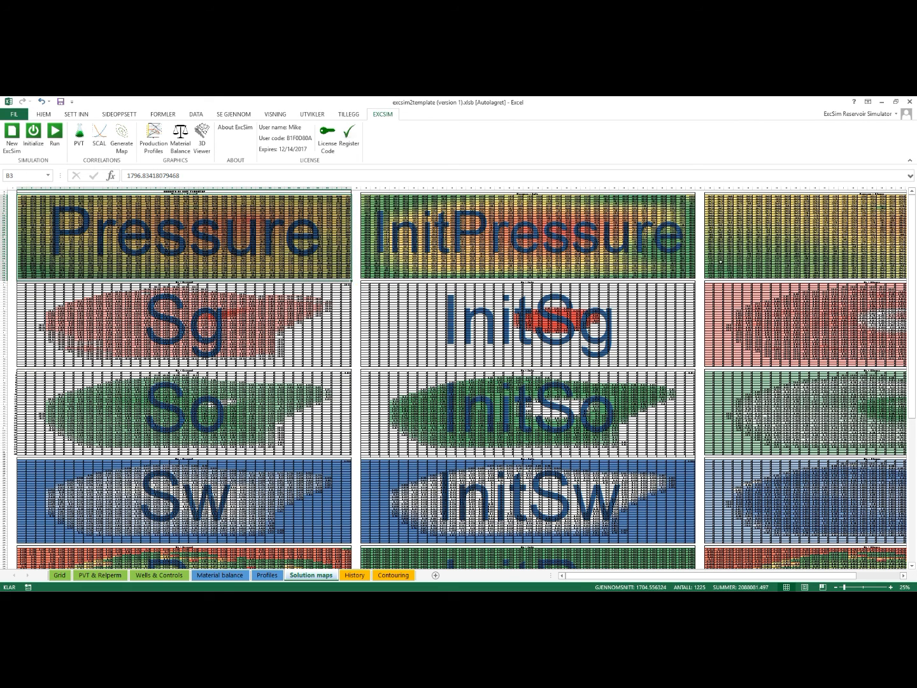
pyautogui.moveTo(620, 576); pyautogui.dragTo(676, 575)
pyautogui.click(732, 225)
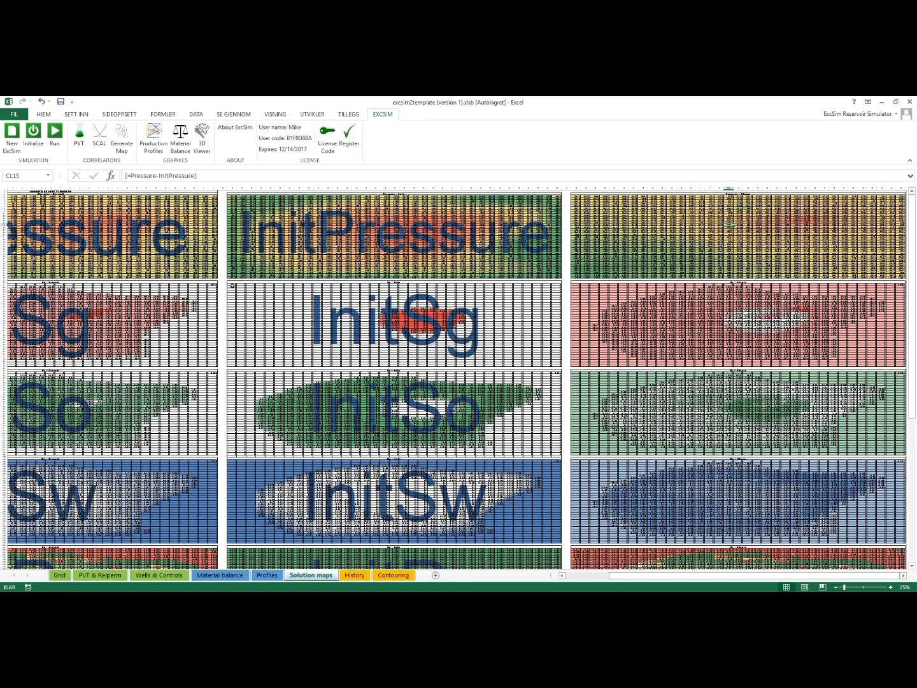
# Compare the initial, current and change maps of Sg by selecting each, and inspect a cell in the So change map
pyautogui.moveTo(230, 282); pyautogui.dragTo(561, 365)
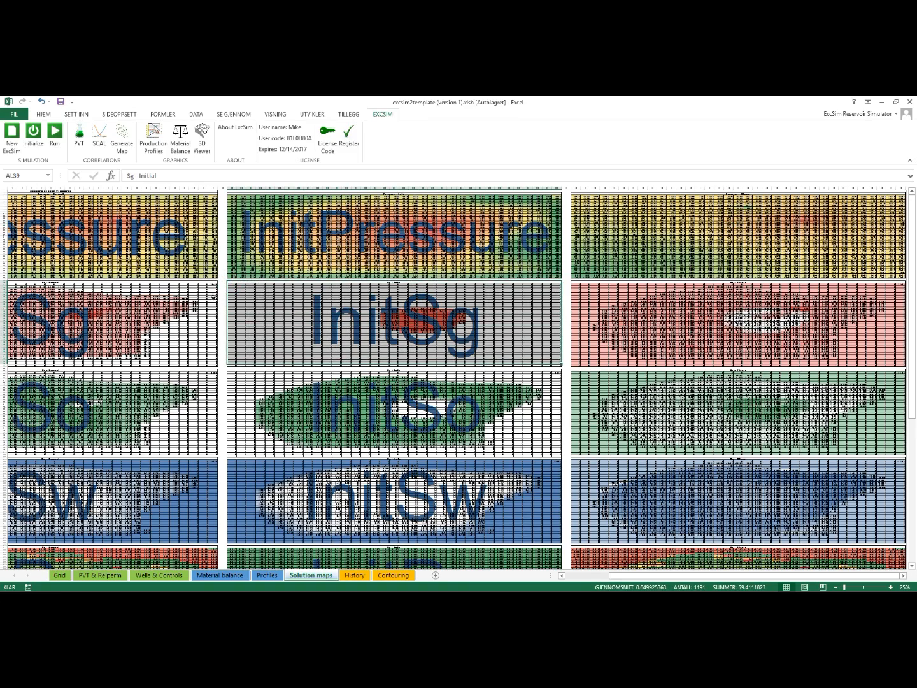
pyautogui.moveTo(210, 286); pyautogui.dragTo(5, 343)
pyautogui.moveTo(701, 578); pyautogui.dragTo(742, 578)
pyautogui.moveTo(576, 285); pyautogui.dragTo(865, 359)
pyautogui.click(766, 430)
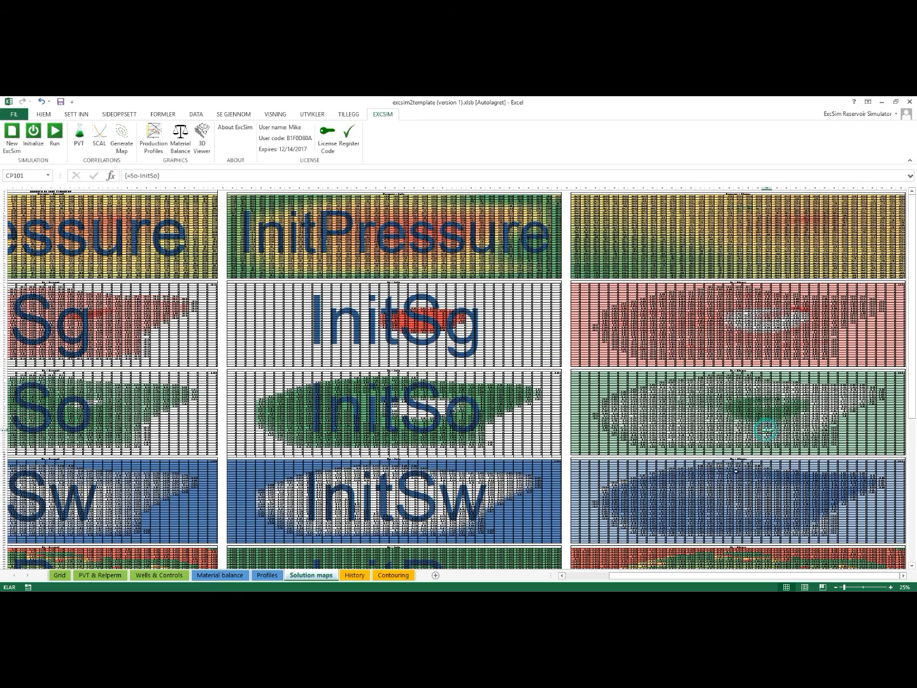
# Look over the solution maps down to the Rs row and back up, and open the Wells & Controls sheet
pyautogui.scroll(-5, 767, 430)
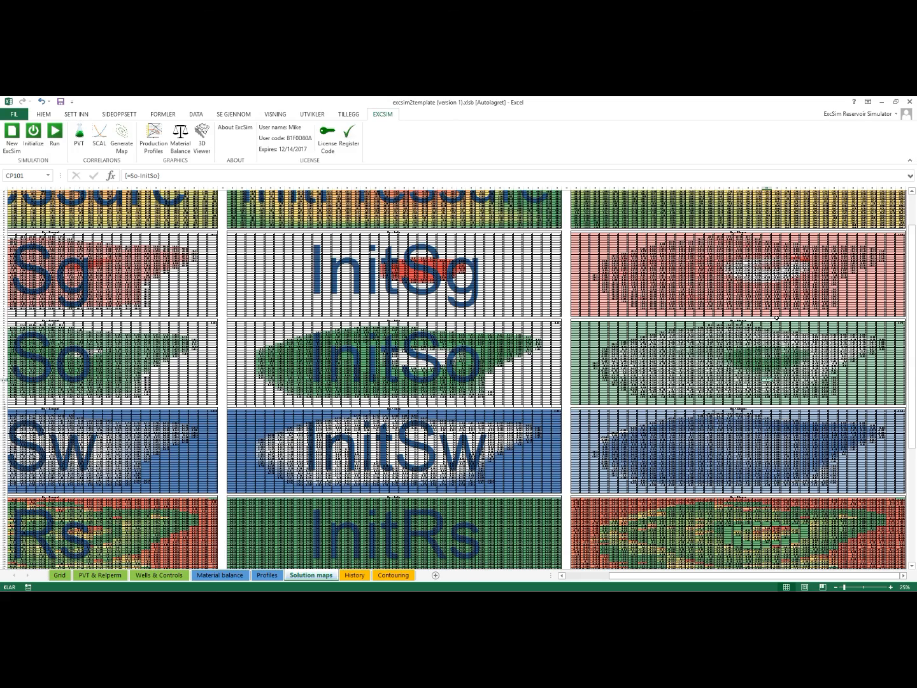
pyautogui.scroll(5, 458, 379)
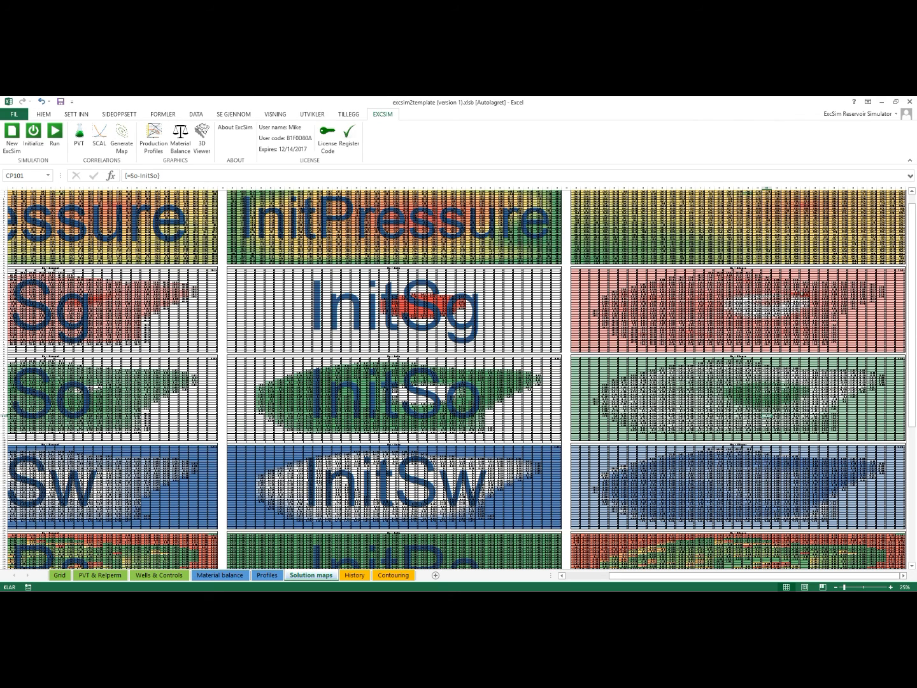
pyautogui.scroll(2, 380, 328)
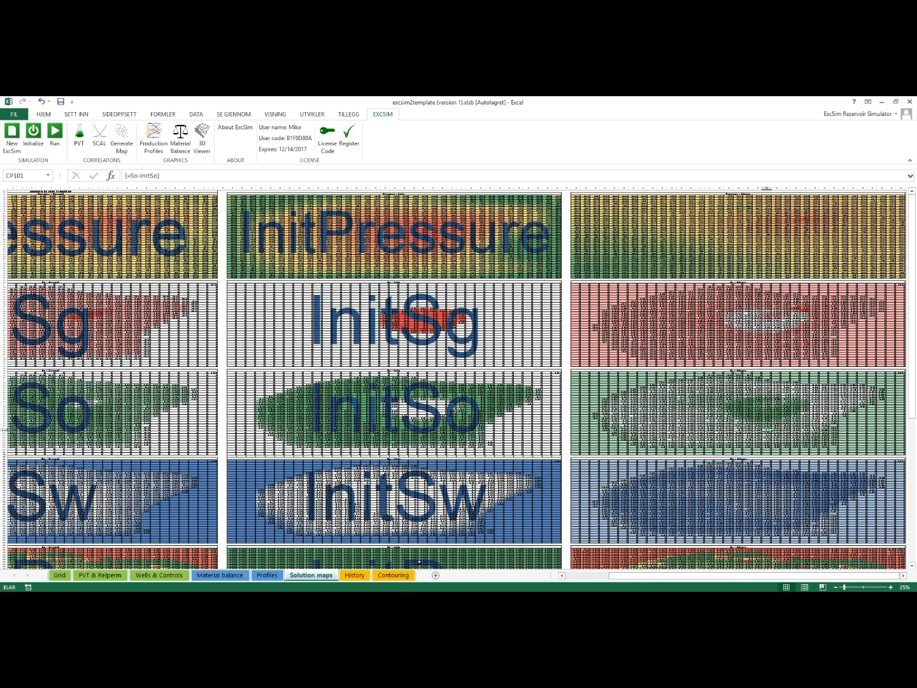
pyautogui.click(141, 574)
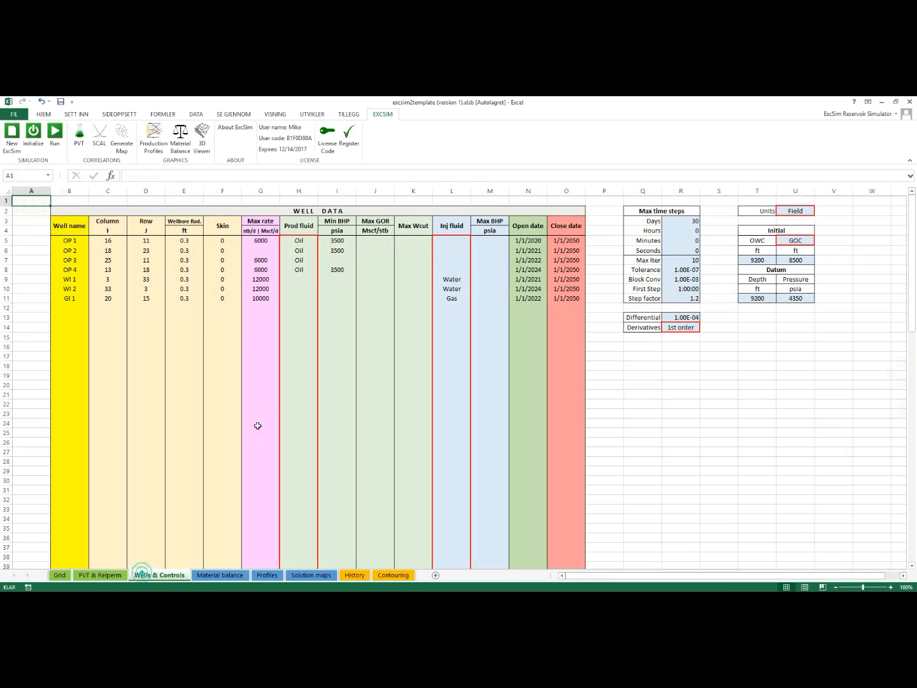